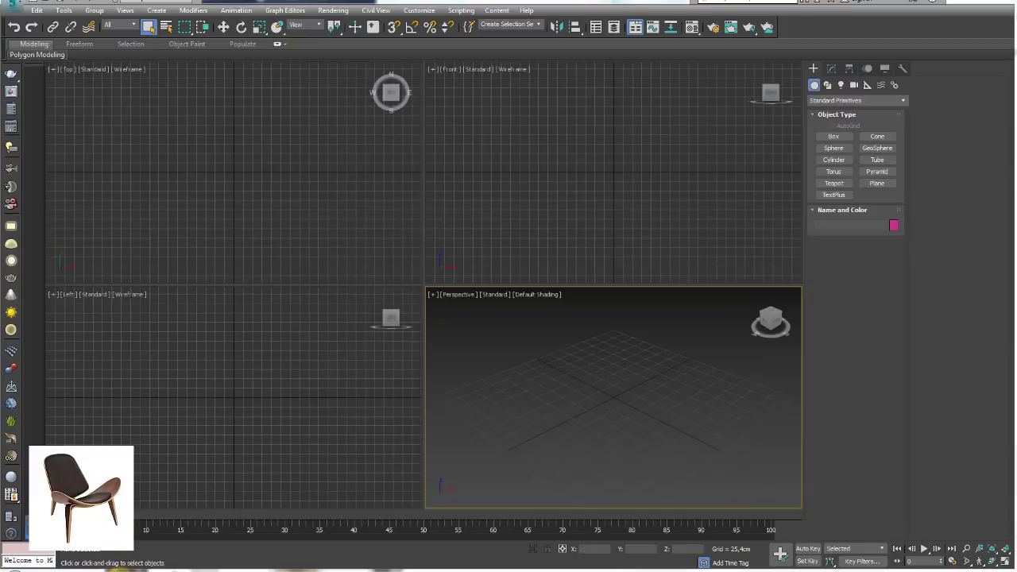
Switch from the empty 3ds Max scene to the Google results for 'poltrona shell'.
left_click(155, 516)
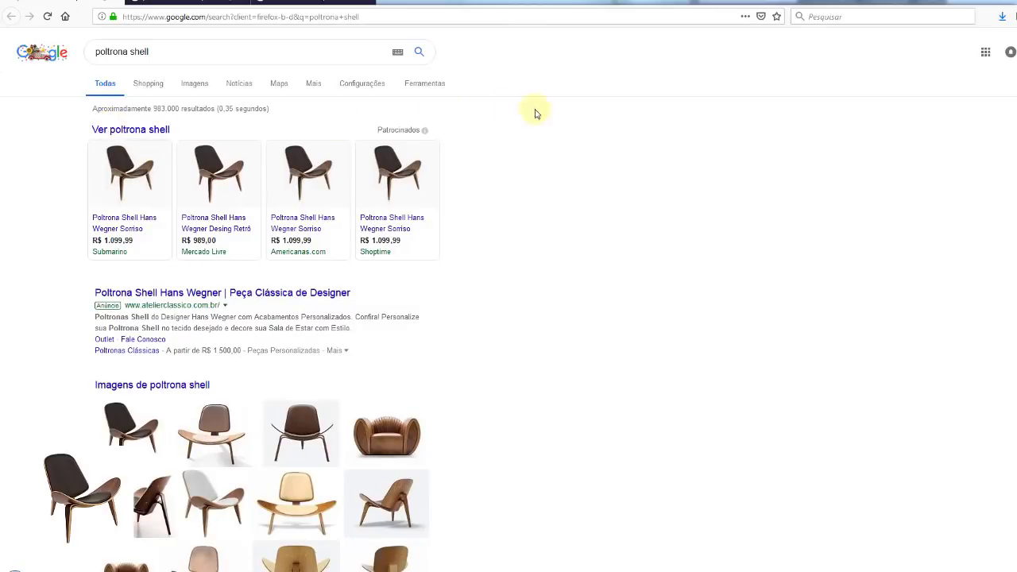
Show 'poltrona shell' image results and enlarge a side-view Shell chair photo.
scroll(579, 141, "down", 2)
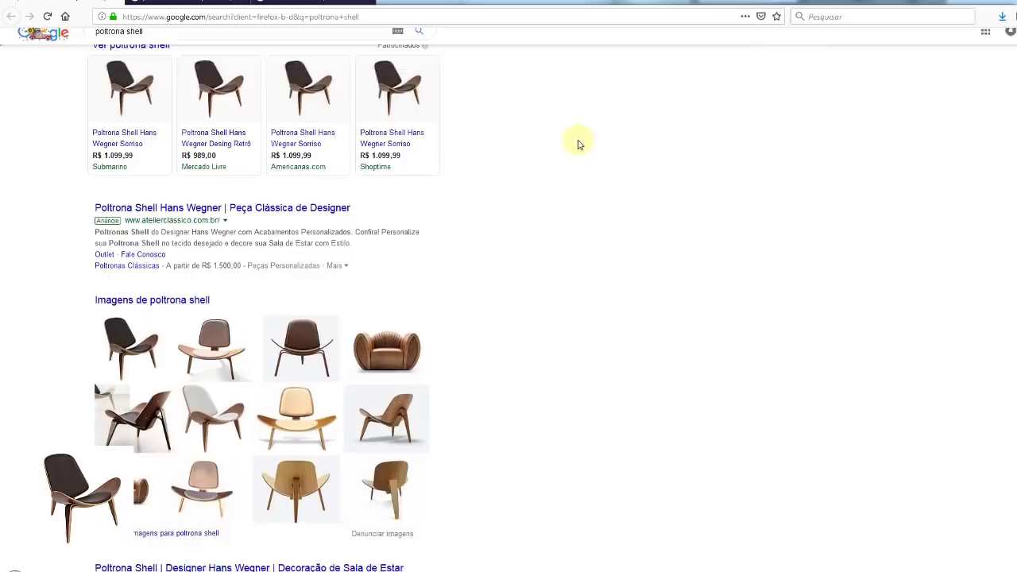
scroll(592, 215, "down", 2)
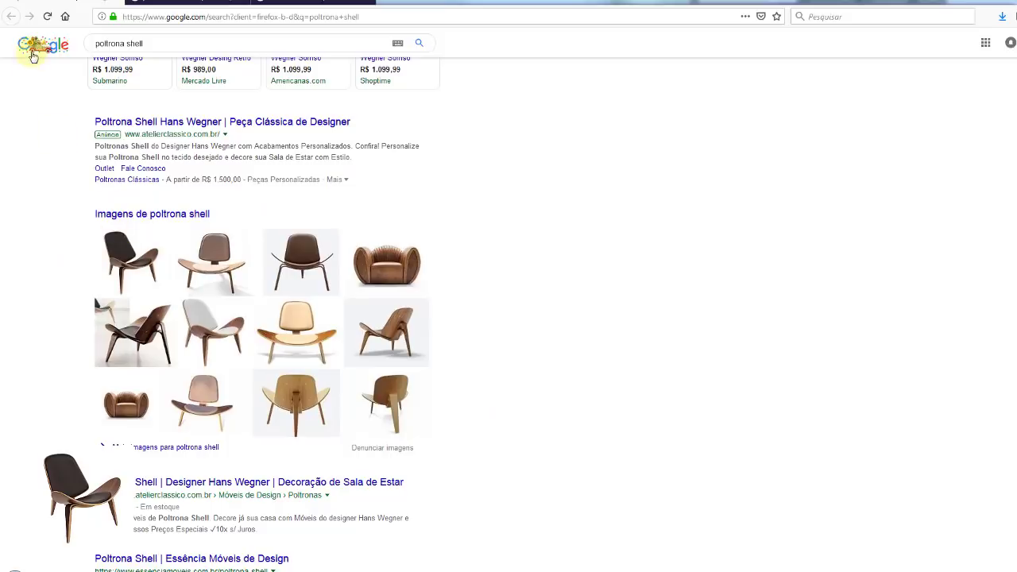
left_click(189, 7)
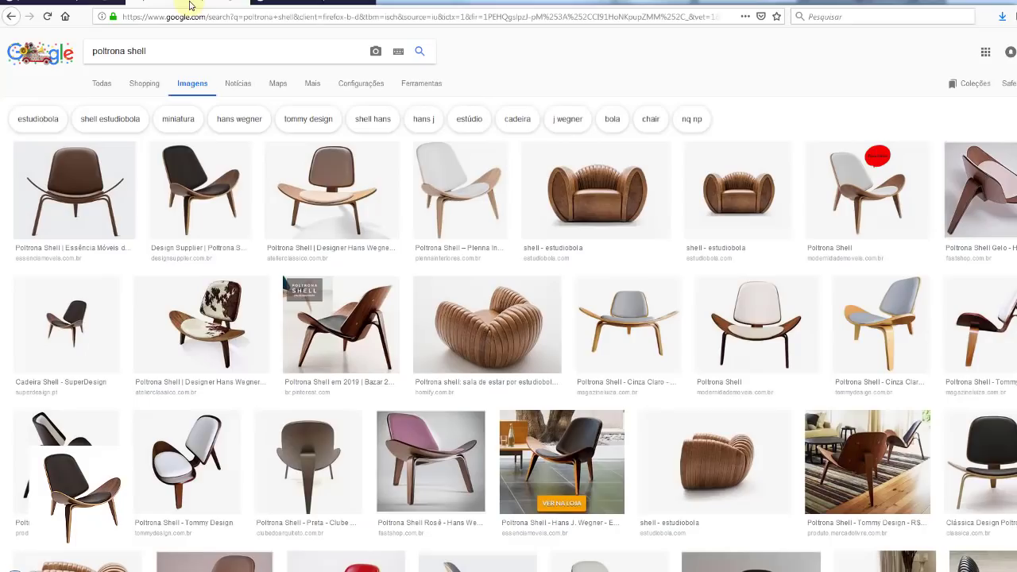
scroll(913, 98, "down", 3)
scroll(873, 413, "down", 1)
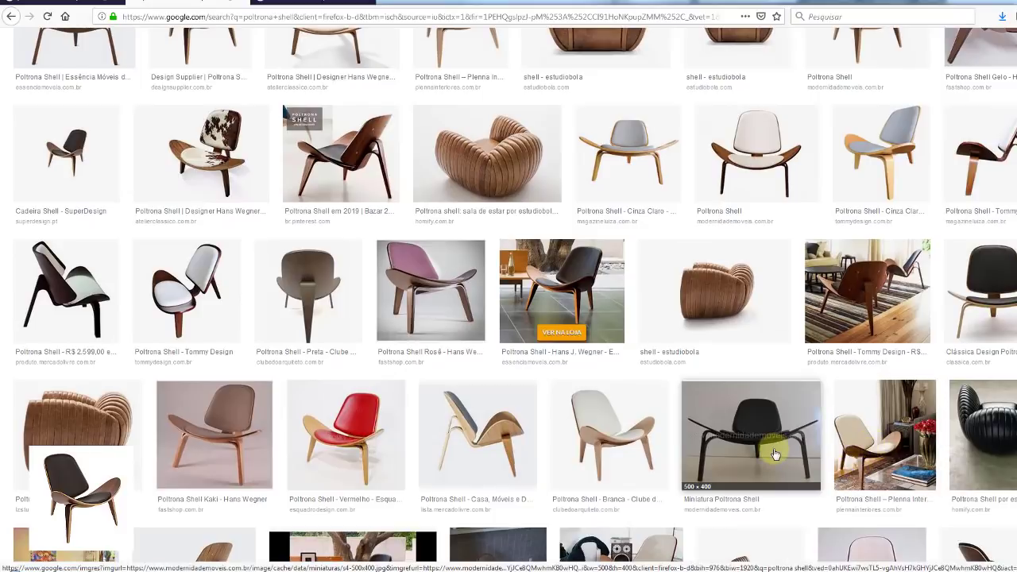
scroll(775, 457, "up", 3)
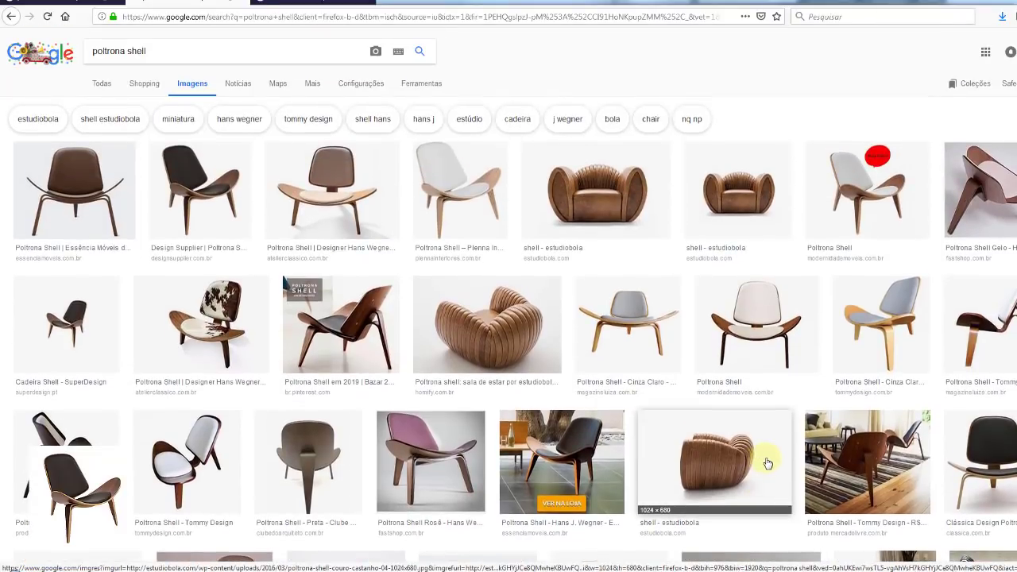
left_click(305, 2)
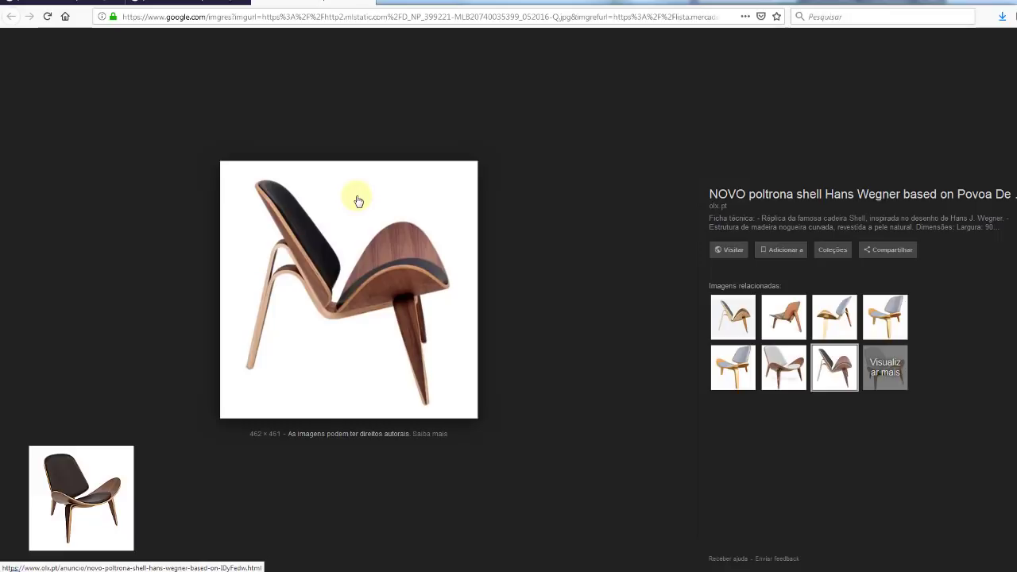
Open the reference folder and inspect assento, base-front, base-left and encosto images.
left_click(49, 568)
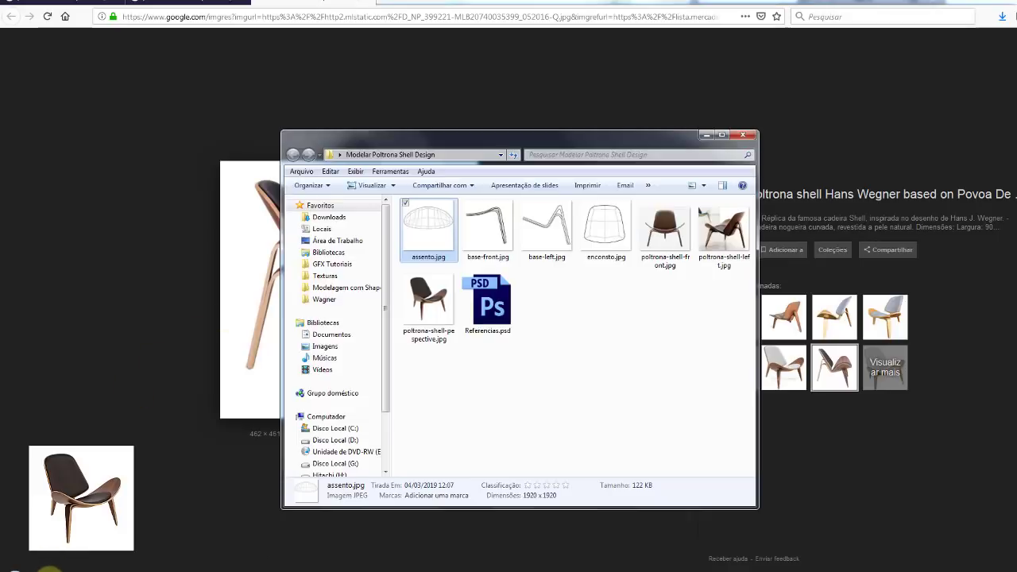
left_click(658, 347)
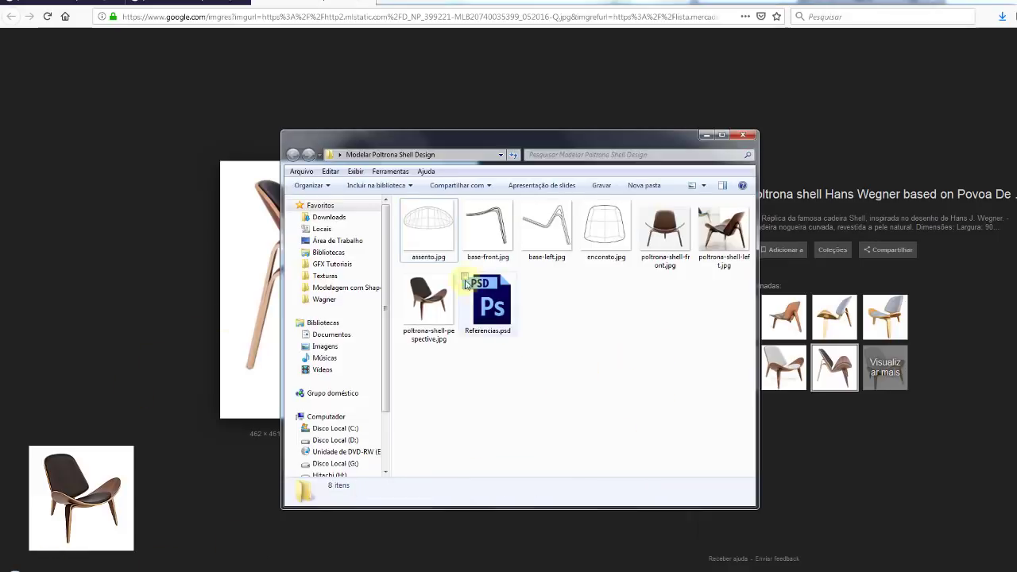
left_click(432, 222)
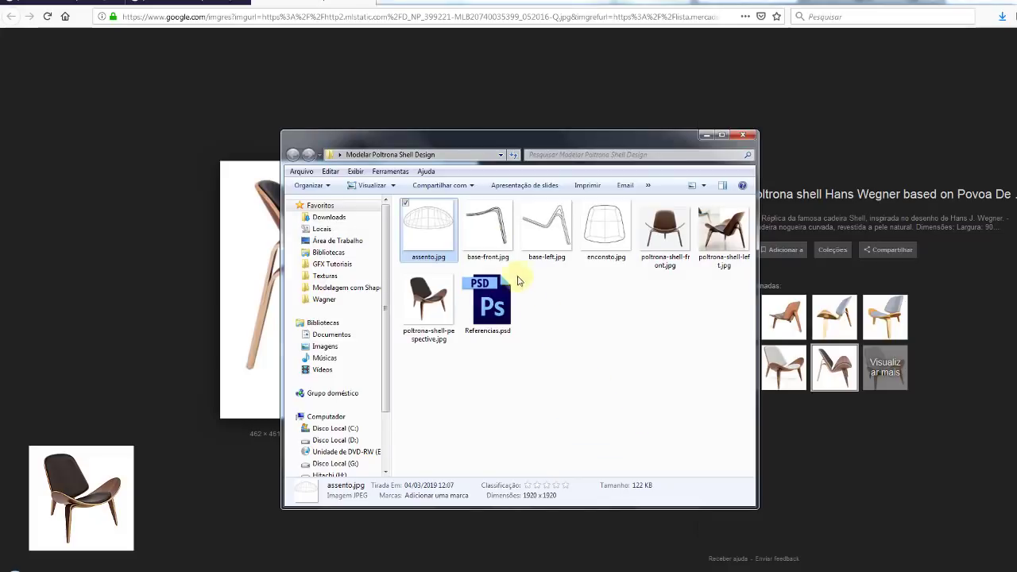
left_click(483, 227)
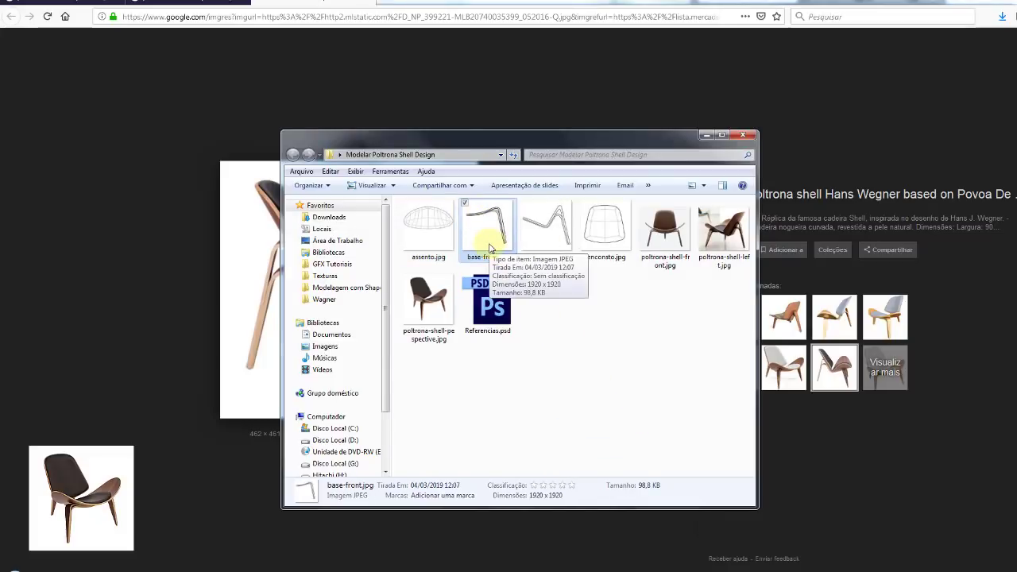
left_click(578, 342)
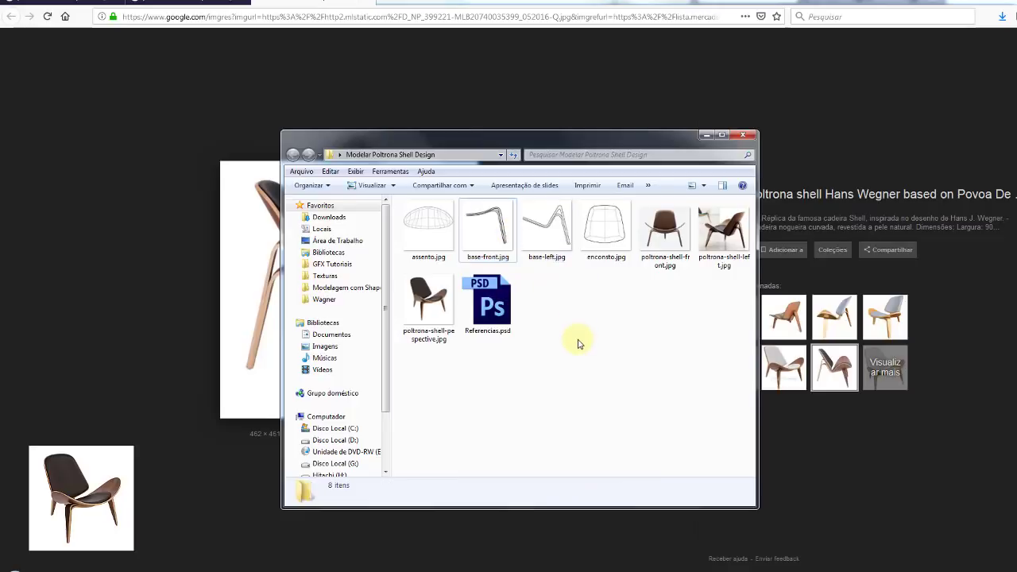
left_click(554, 221)
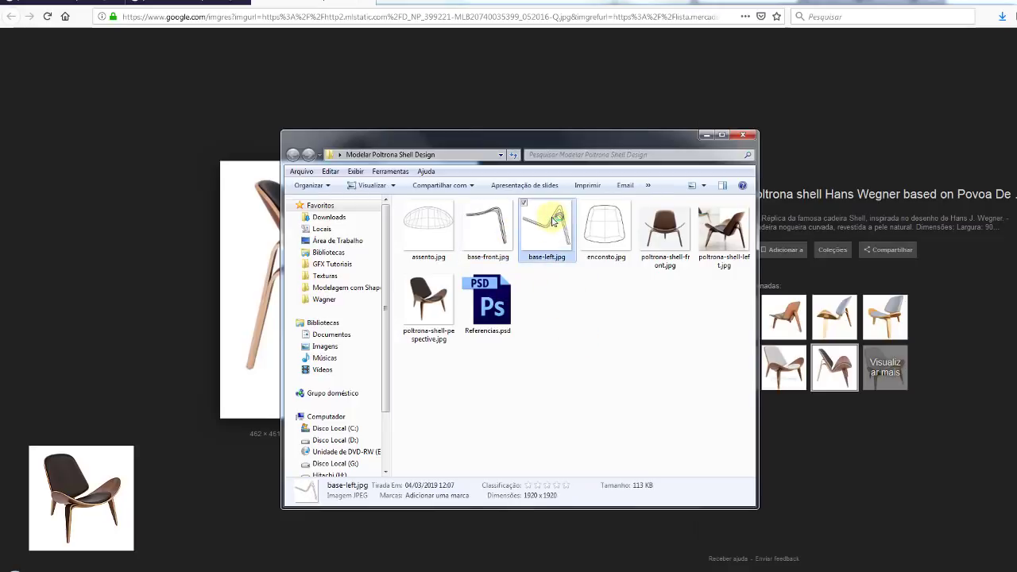
left_click(610, 227)
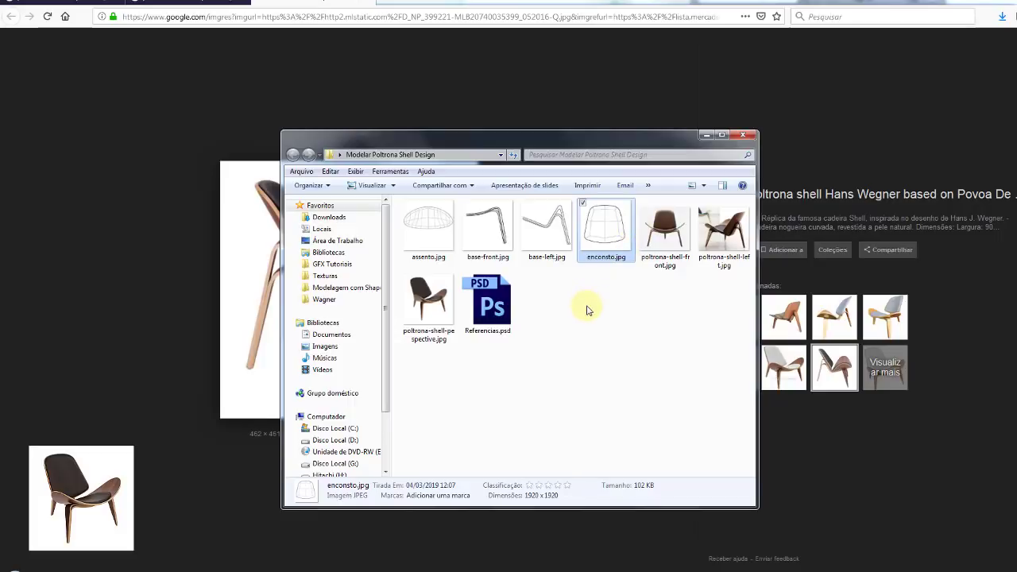
Preview poltrona-shell-front.jpg, reposition the folder window, and reopen the front view full-screen.
double_click(666, 229)
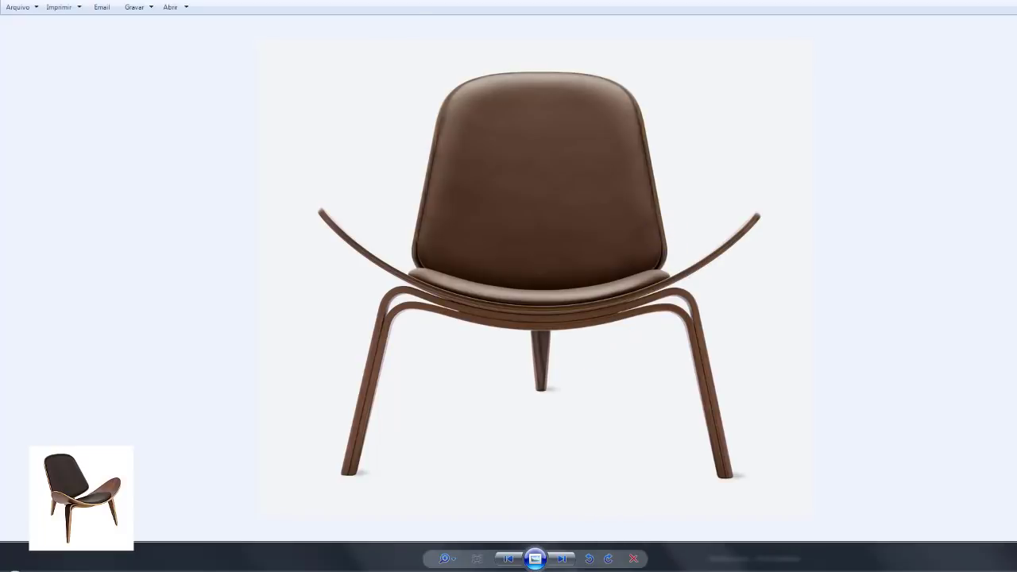
key("Escape")
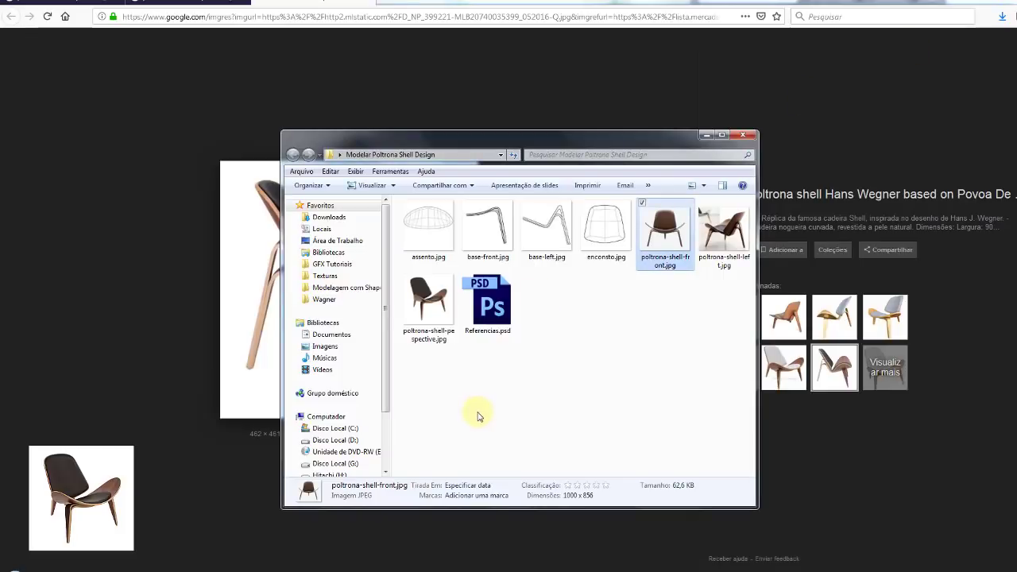
left_click(191, 567)
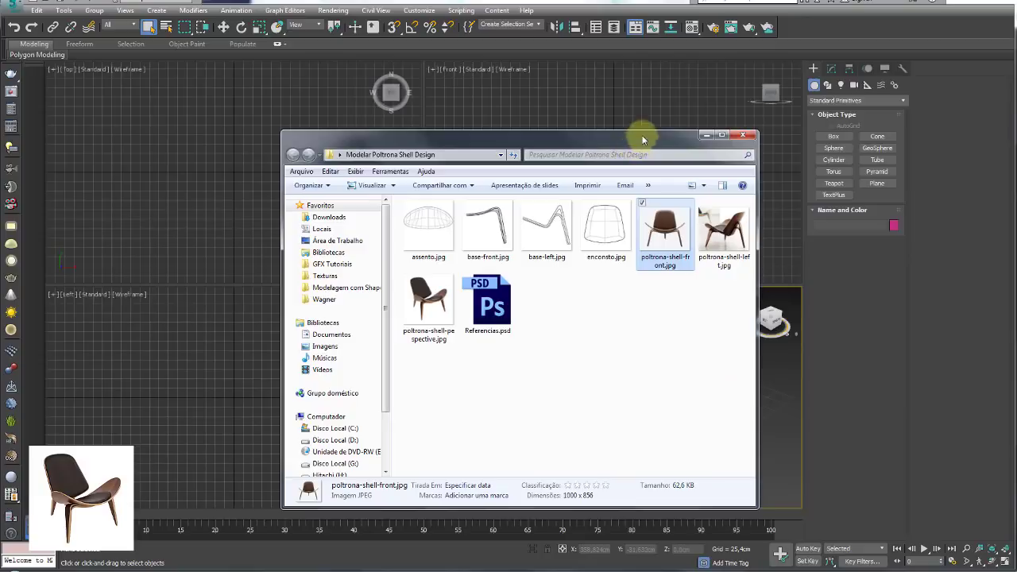
left_click_drag(642, 135, 570, 99)
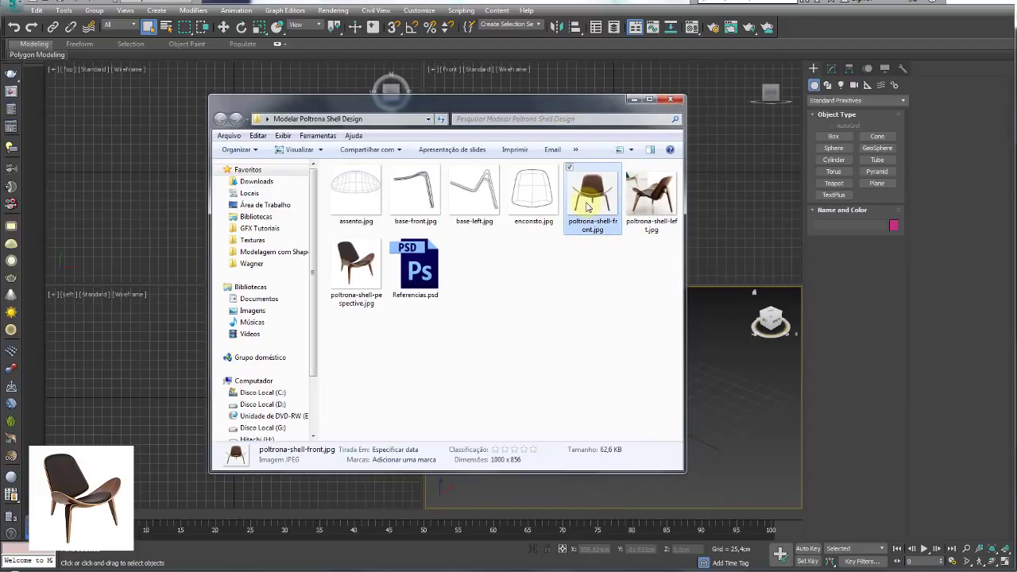
key("Return")
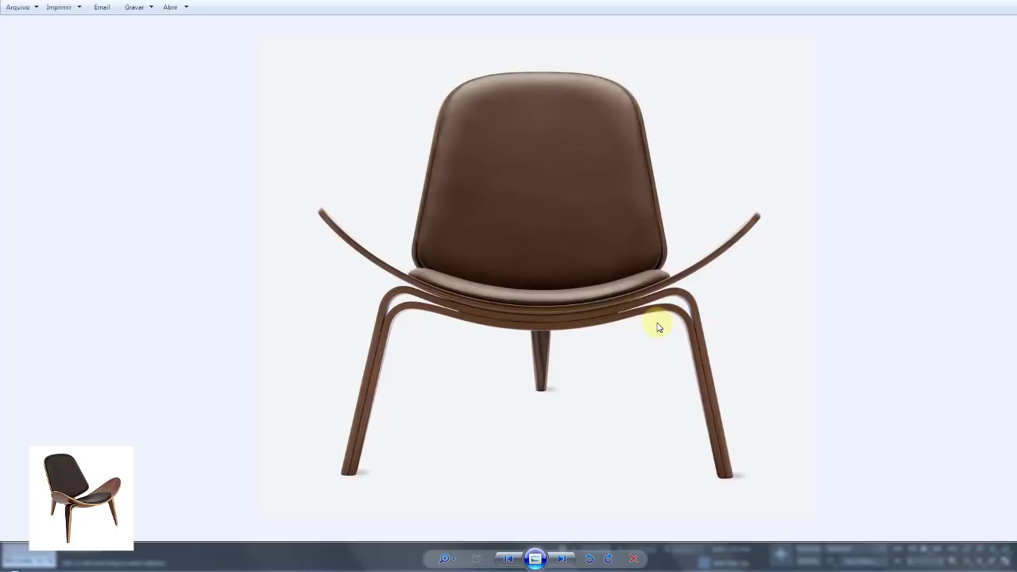
Advance Photo Viewer to the angled walnut Shell chair photo.
key("Right")
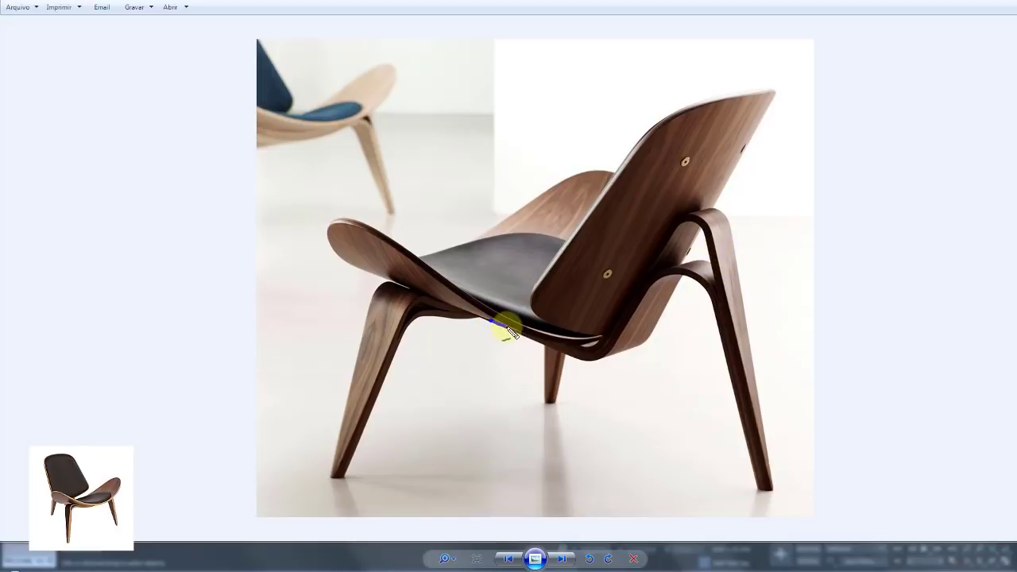
Sketch the seat underside and rear leg curve in blue, erase, then redraw under the seat.
mouse_move(506, 327)
left_mouse_down()
mouse_move(586, 356)
mouse_move(609, 344)
mouse_move(659, 273)
mouse_move(685, 273)
mouse_move(721, 329)
mouse_move(759, 476)
left_mouse_up()
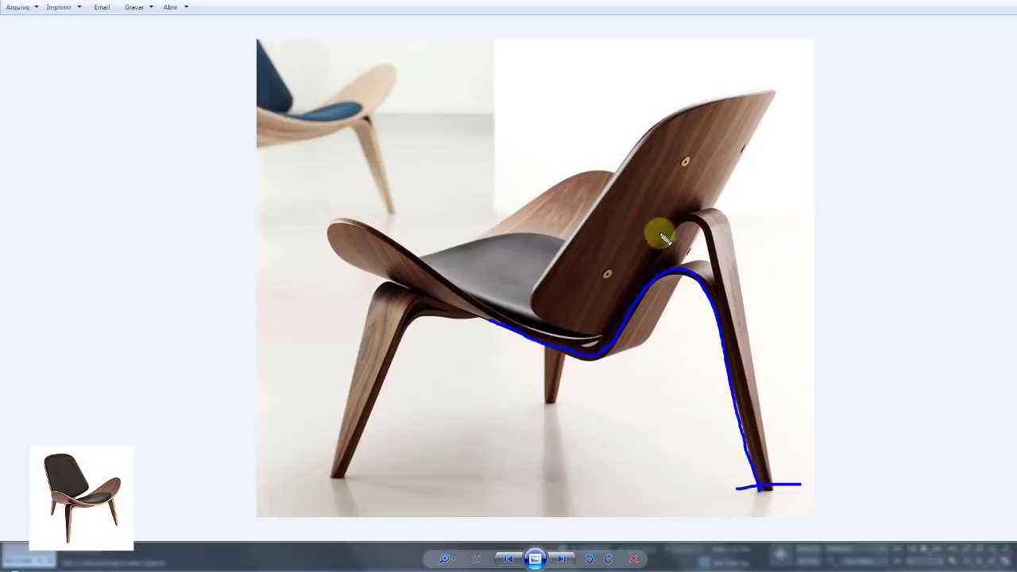
mouse_move(524, 332)
left_mouse_down()
mouse_move(585, 342)
mouse_move(604, 331)
mouse_move(668, 229)
mouse_move(687, 218)
mouse_move(713, 251)
mouse_move(733, 306)
mouse_move(760, 477)
left_mouse_up()
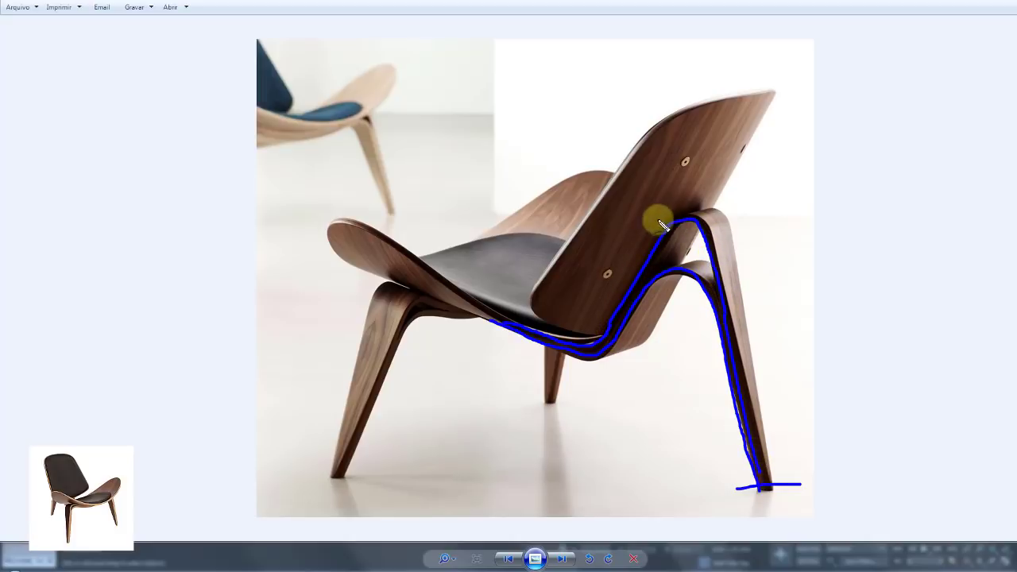
left_click_drag(658, 220, 703, 220)
mouse_move(606, 354)
left_mouse_down()
mouse_move(556, 350)
mouse_move(625, 352)
left_mouse_up()
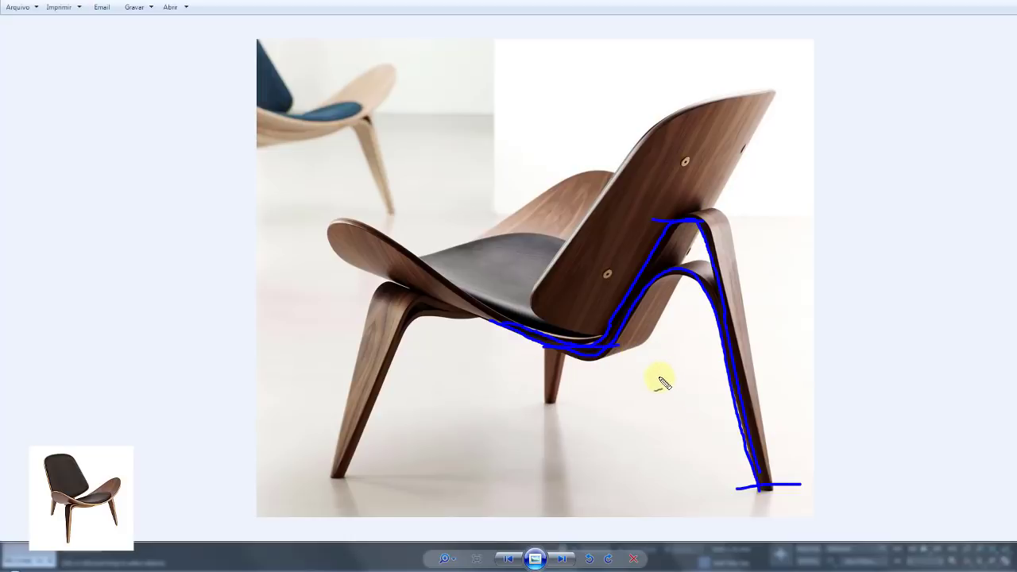
key("Escape")
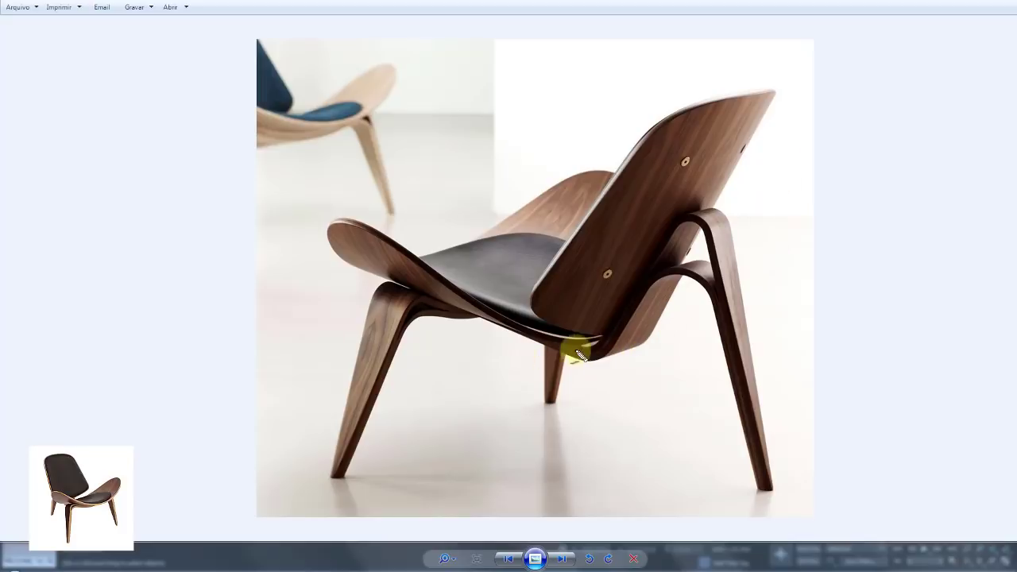
left_click_drag(516, 334, 573, 356)
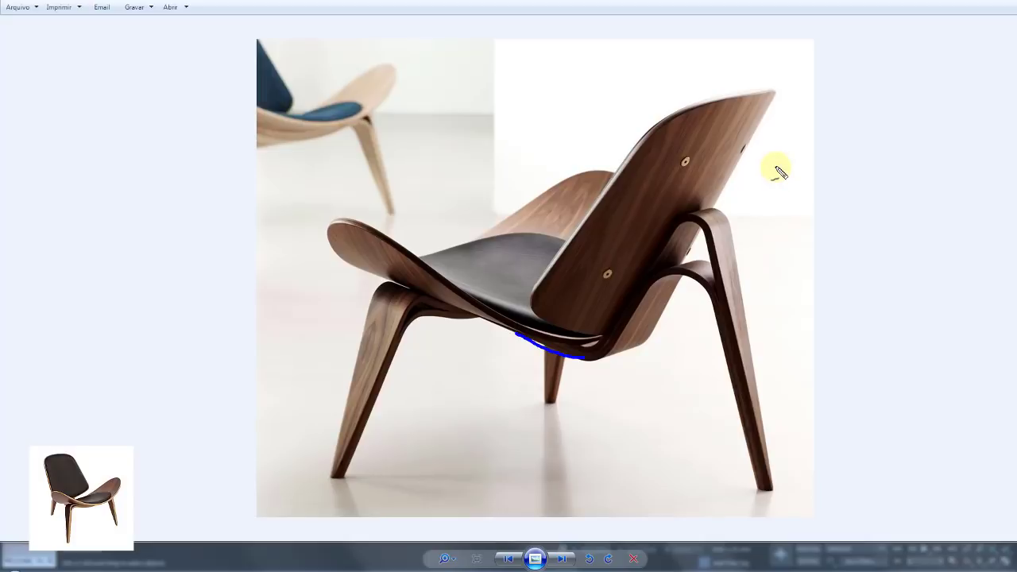
Sketch a tall leg-profile box beside the chair, then erase all ink.
left_click_drag(774, 168, 787, 314)
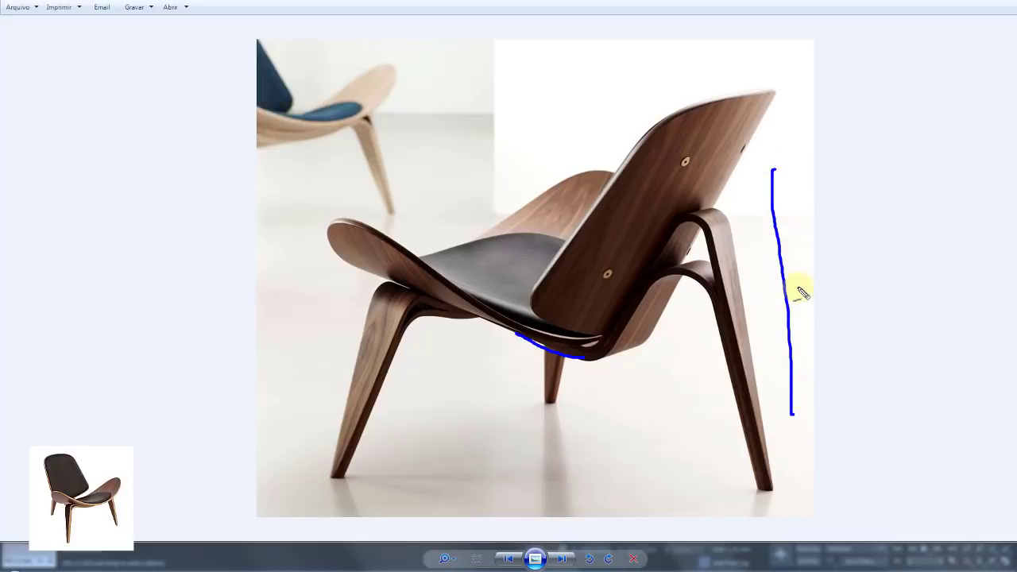
left_click_drag(814, 168, 808, 396)
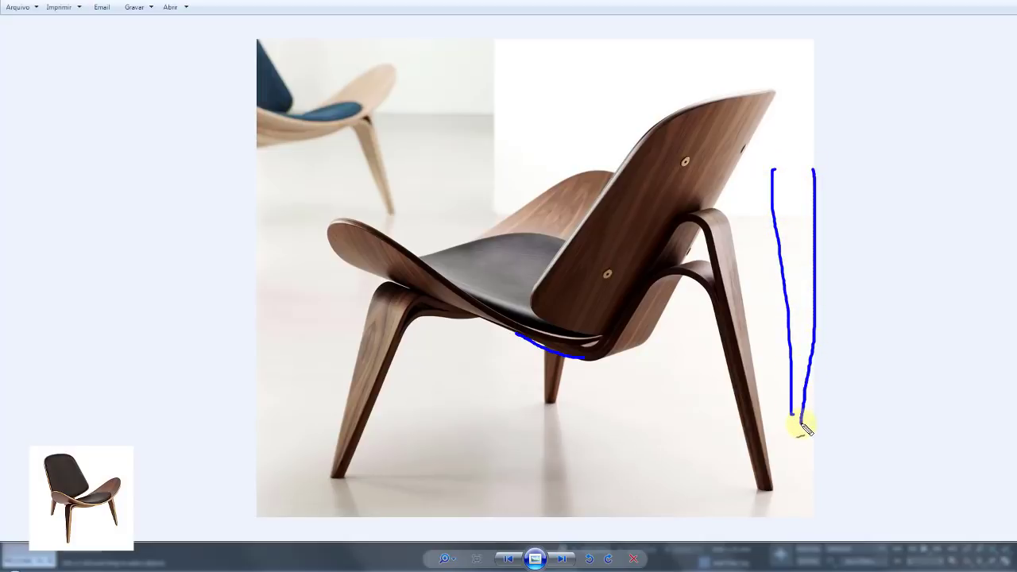
left_click_drag(772, 169, 794, 169)
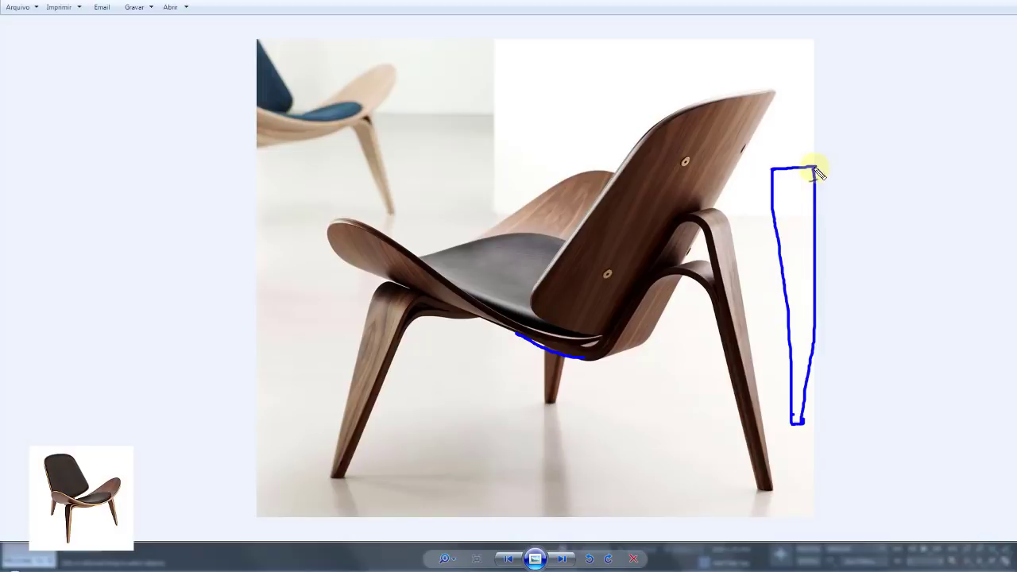
left_click_drag(860, 175, 867, 387)
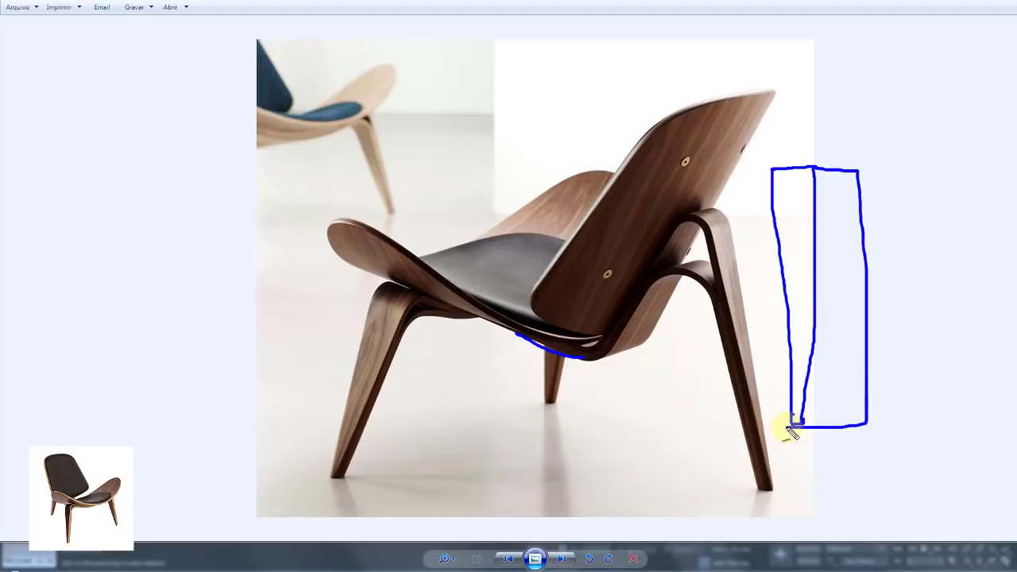
mouse_move(792, 431)
left_mouse_down()
mouse_move(771, 170)
mouse_move(802, 208)
left_mouse_up()
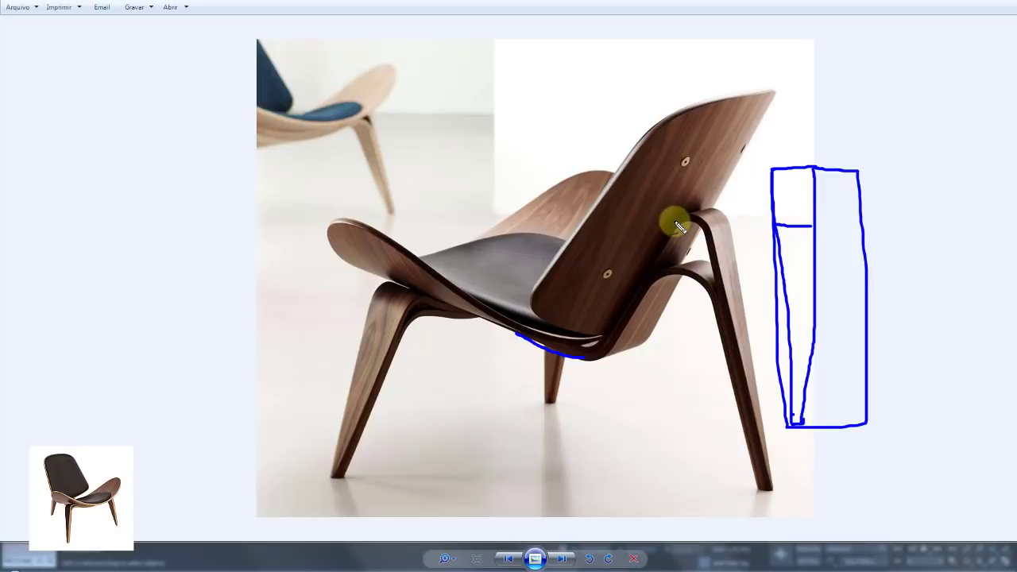
key("Escape")
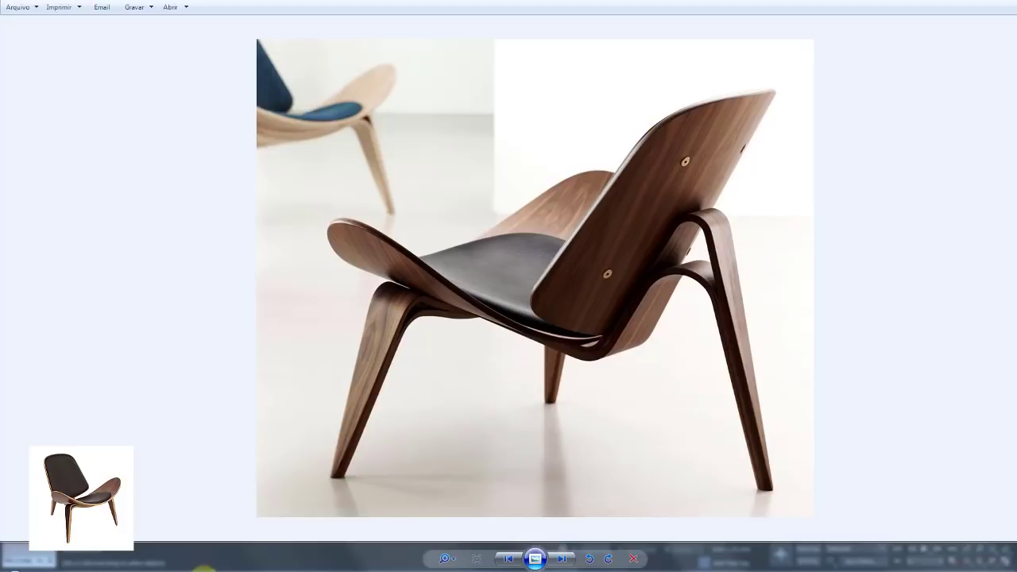
Create a long thin plane, about 400 by 60 cm, in a maximized Perspective view.
left_click(208, 566)
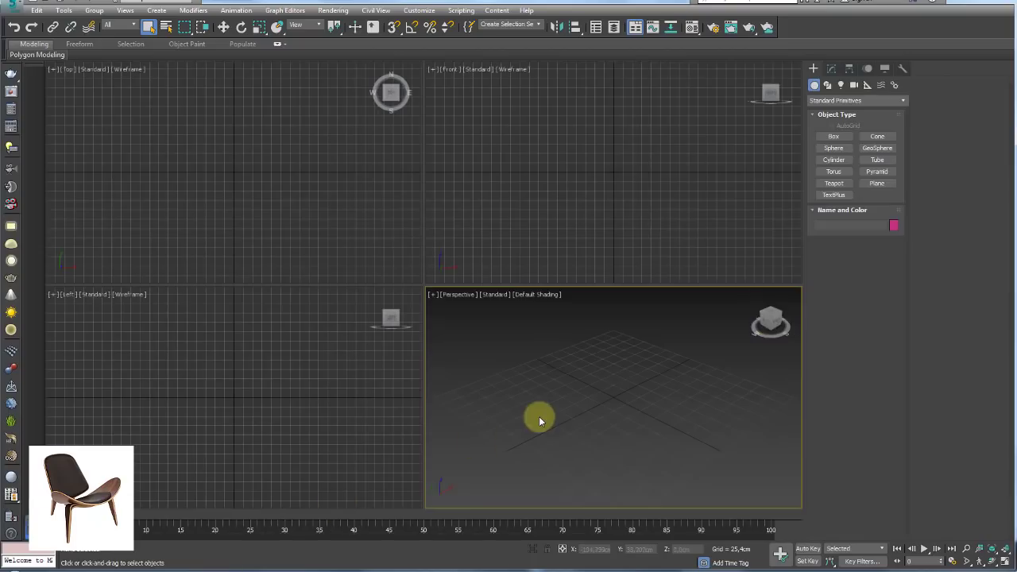
left_click(875, 183)
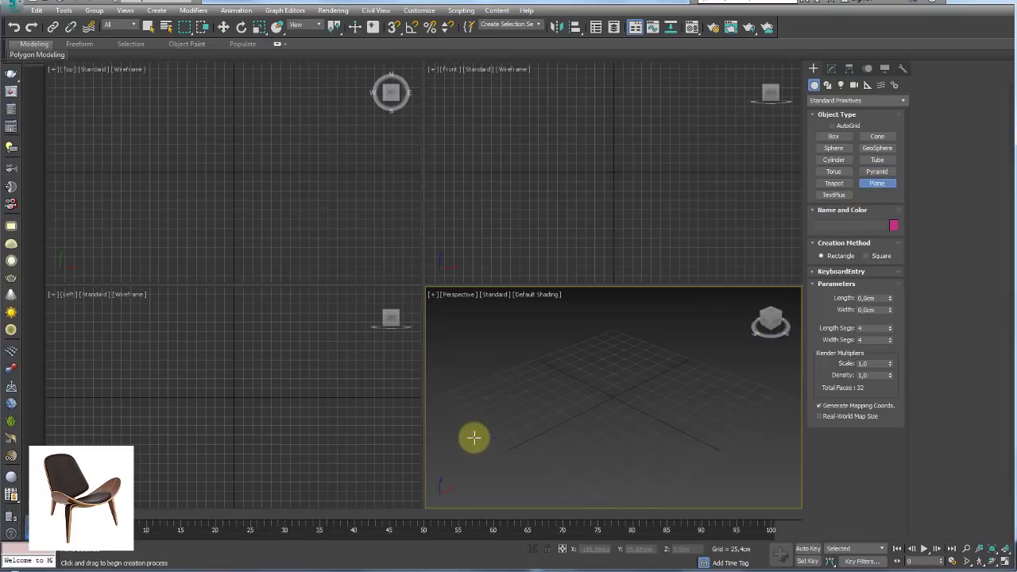
mouse_move(510, 364)
left_mouse_down()
mouse_move(689, 451)
mouse_move(651, 412)
left_mouse_up()
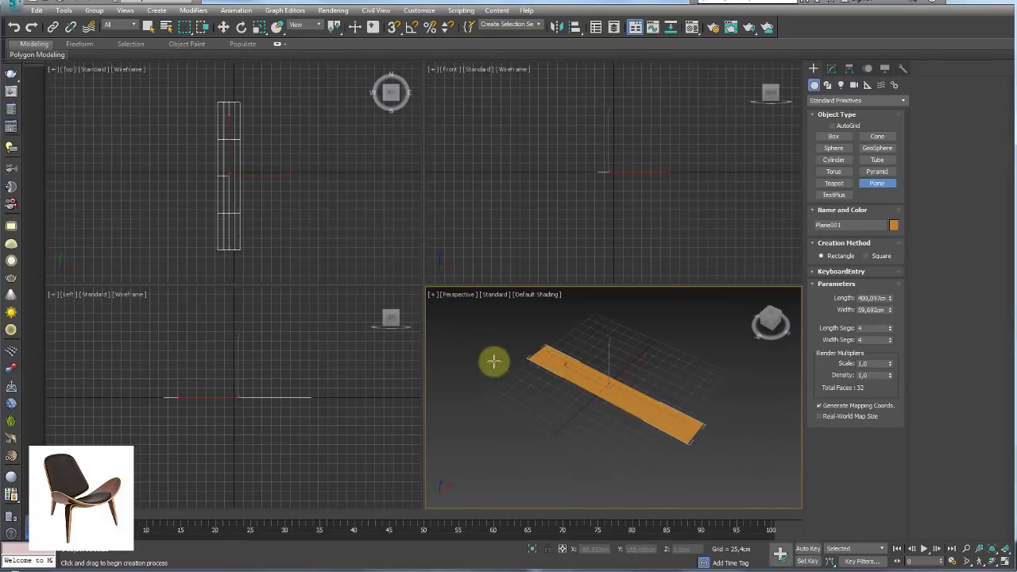
key("F4")
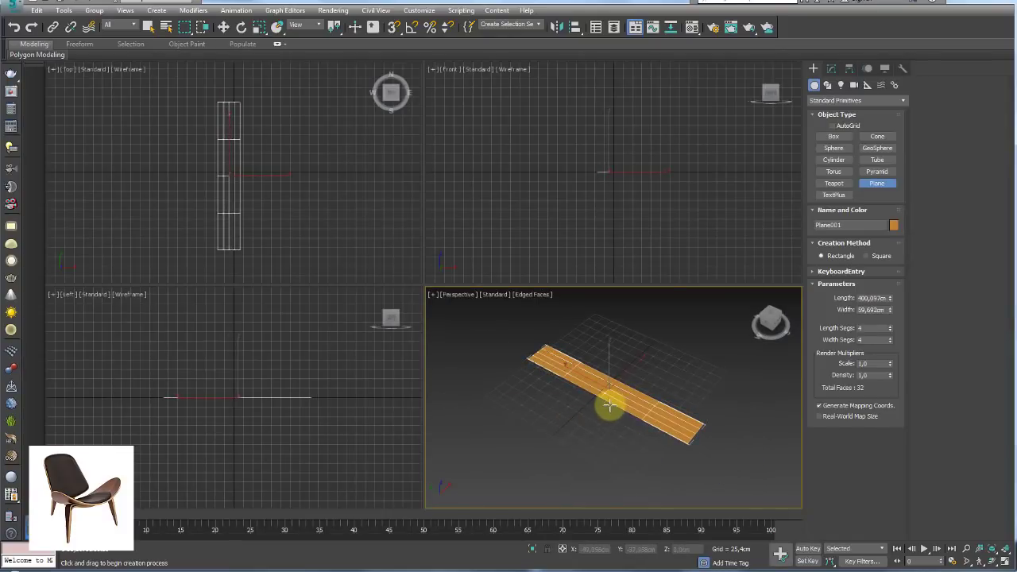
scroll(609, 409, "up", 5)
scroll(676, 418, "down", 4)
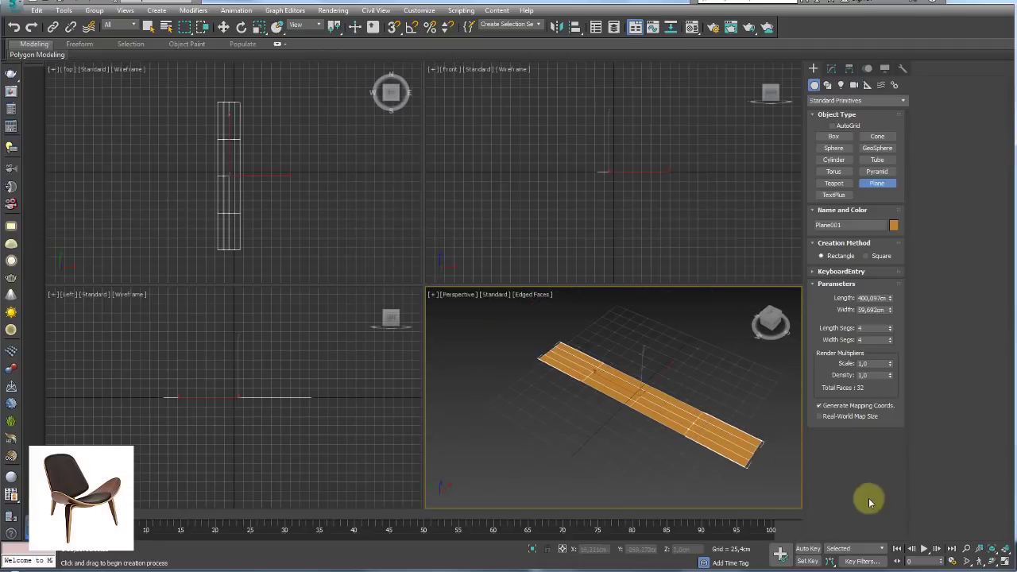
left_click(1005, 560)
mouse_move(635, 363)
middle_mouse_down("alt")
mouse_move(569, 352)
mouse_move(522, 293)
mouse_move(531, 318)
mouse_move(558, 323)
mouse_move(575, 379)
mouse_move(559, 324)
mouse_move(562, 334)
middle_mouse_up("alt")
Set the plane to 89 length segments and 1 width segment.
right_click(889, 341)
right_click(890, 328)
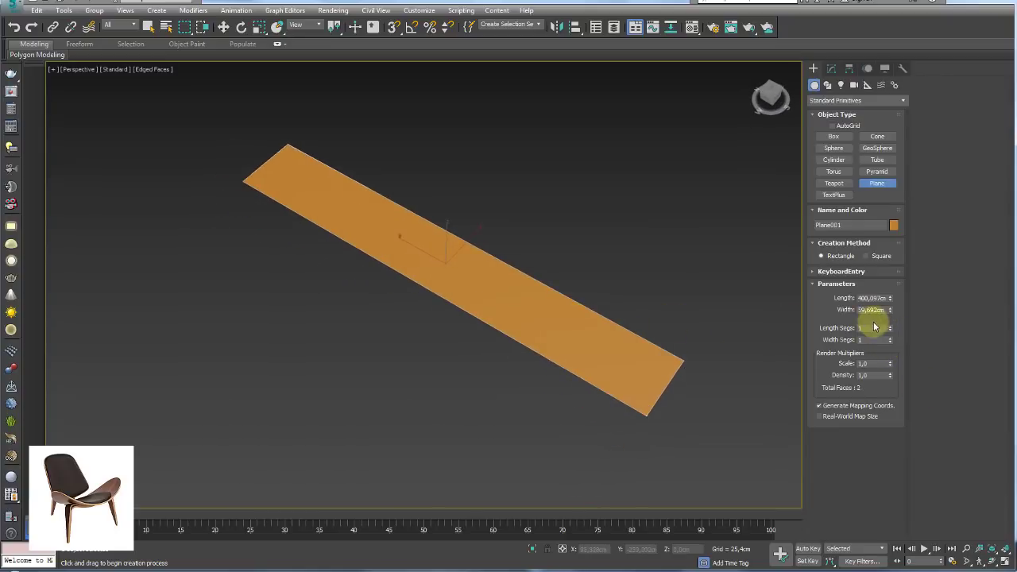
left_click_drag(890, 340, 886, 278)
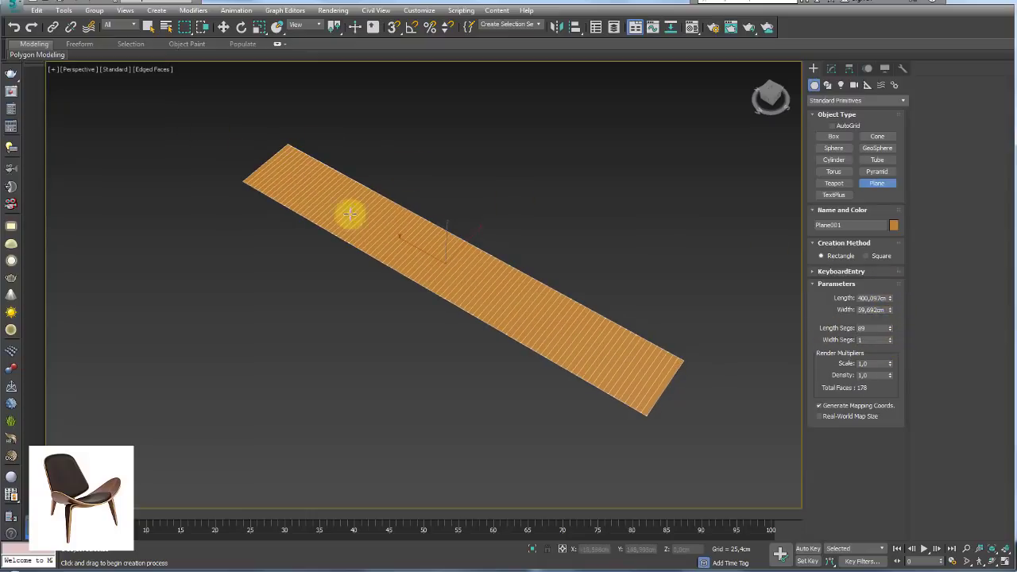
mouse_move(537, 329)
middle_mouse_down("alt")
mouse_move(562, 393)
mouse_move(495, 290)
mouse_move(586, 243)
mouse_move(603, 313)
mouse_move(540, 340)
mouse_move(531, 293)
mouse_move(534, 328)
middle_mouse_up("alt")
Check the chair photo, then browse the Modifier List for Plane001.
key("alt+Tab")
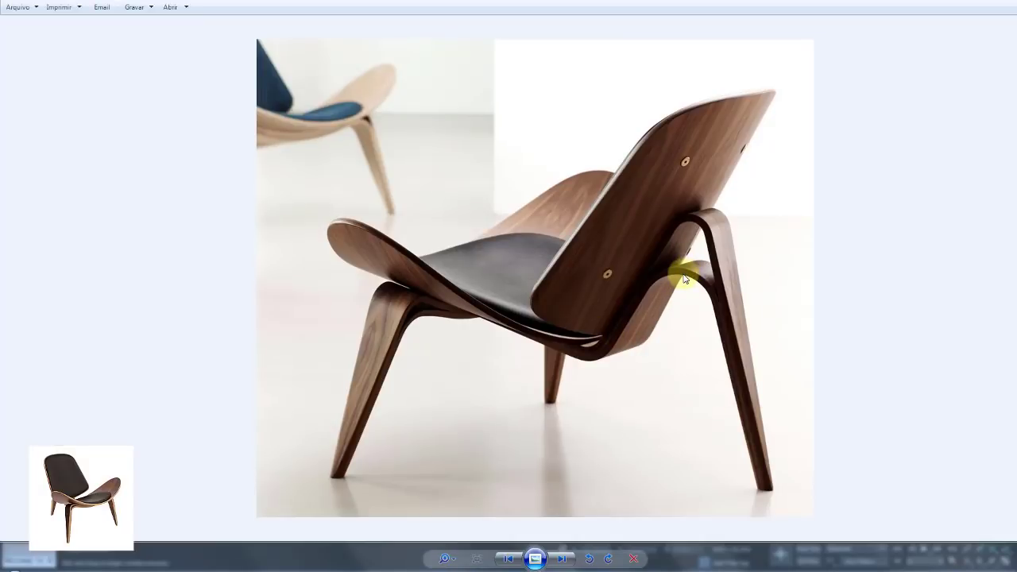
key("alt+Tab")
mouse_move(703, 273)
middle_mouse_down("alt")
mouse_move(640, 297)
mouse_move(674, 299)
middle_mouse_up("alt")
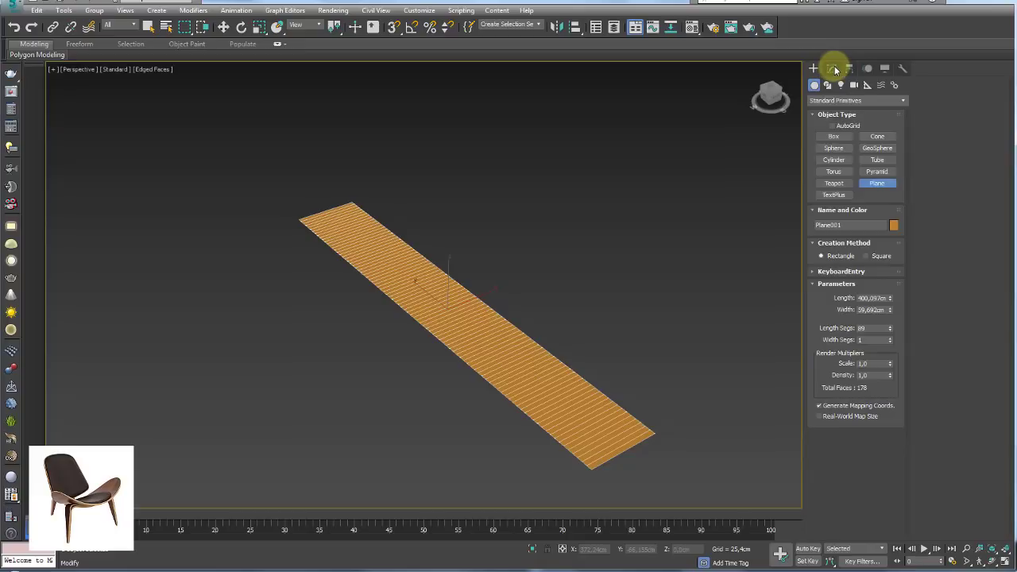
left_click(833, 70)
left_click(893, 101)
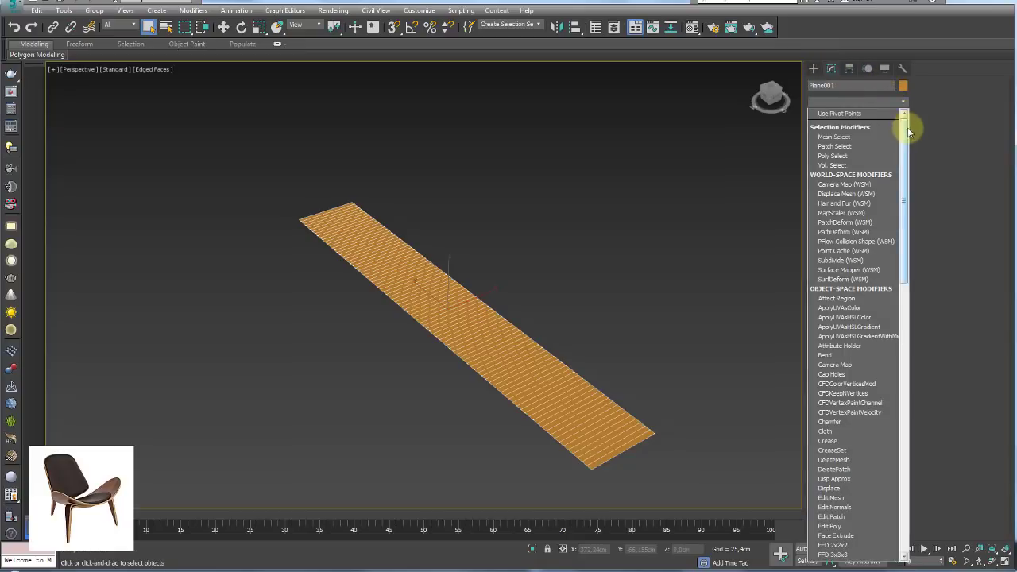
left_click_drag(907, 128, 903, 461)
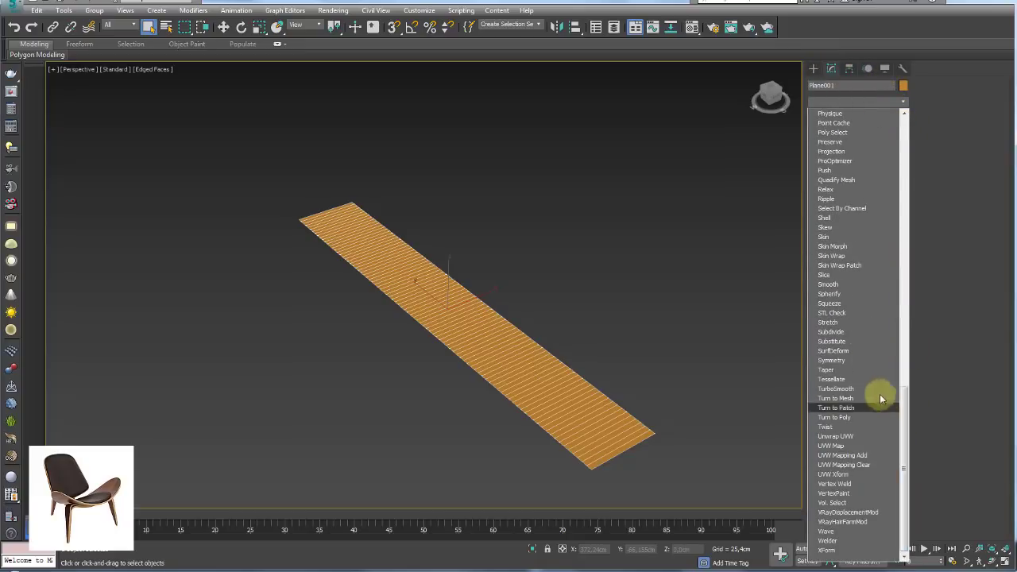
Add a Shell modifier with 3.937 cm outer amount and inspect the plank.
left_click(830, 218)
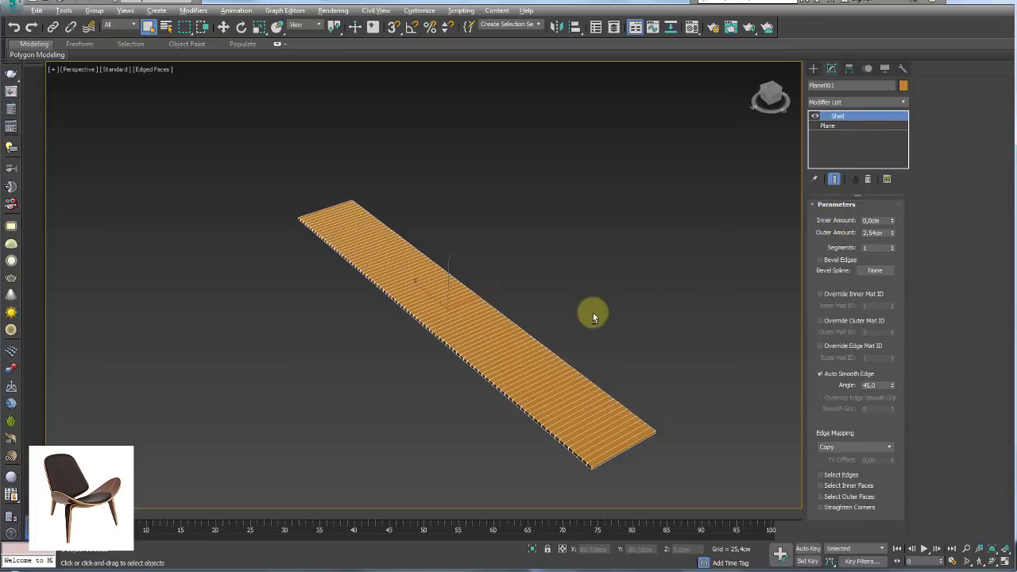
middle_click_drag(592, 316, 625, 304, "alt")
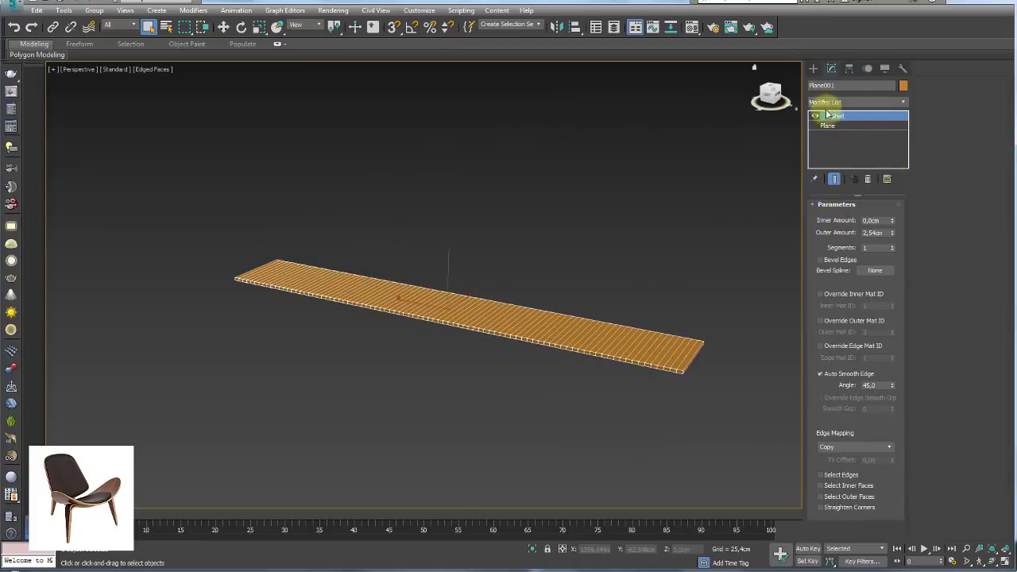
middle_click_drag(664, 318, 665, 329, "alt")
scroll(667, 317, "up", 3)
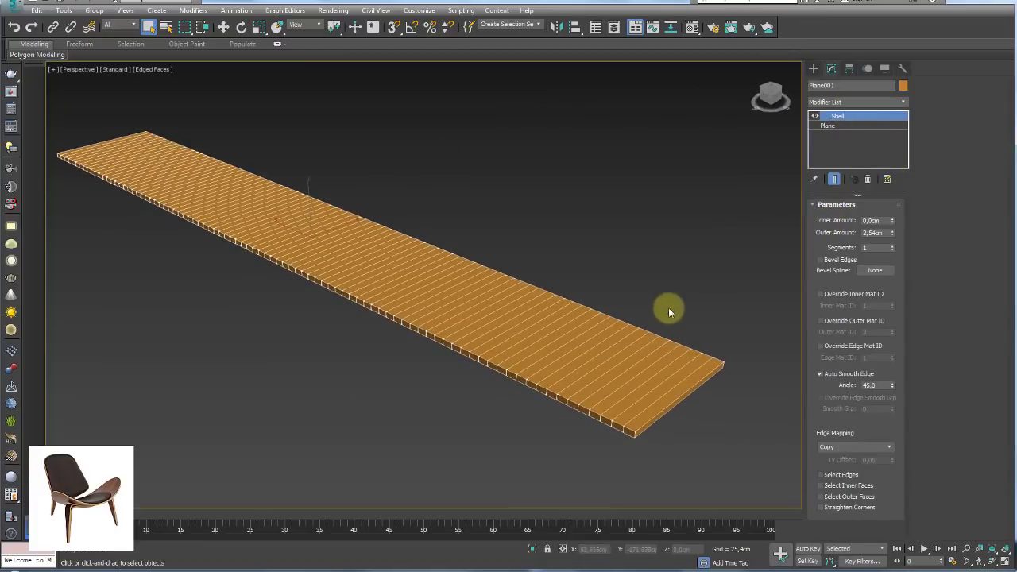
left_click_drag(892, 241, 882, 199)
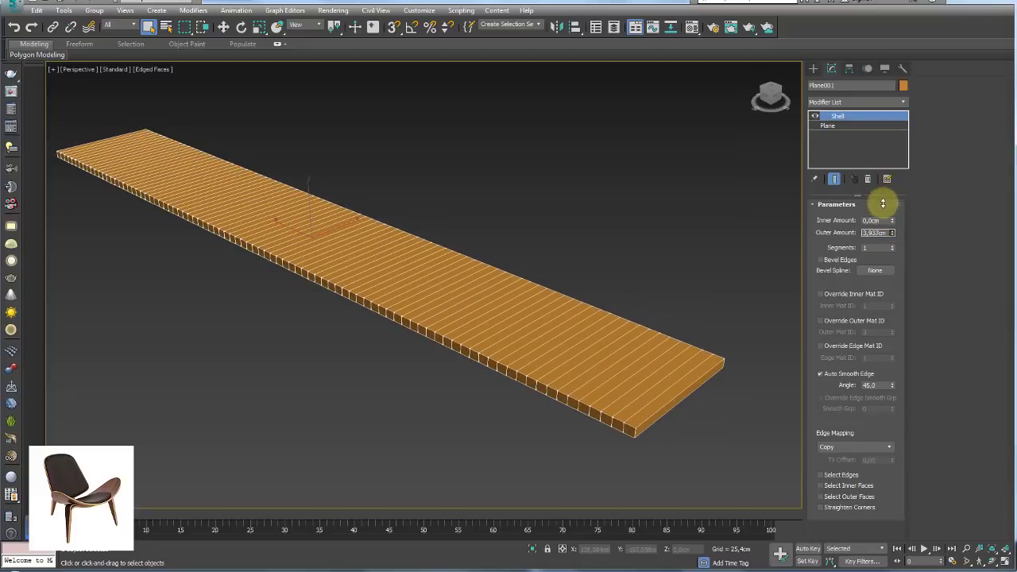
scroll(666, 273, "down", 3)
mouse_move(667, 272)
middle_mouse_down("alt")
mouse_move(717, 242)
mouse_move(760, 265)
middle_mouse_up("alt")
middle_click_drag(681, 307, 701, 329)
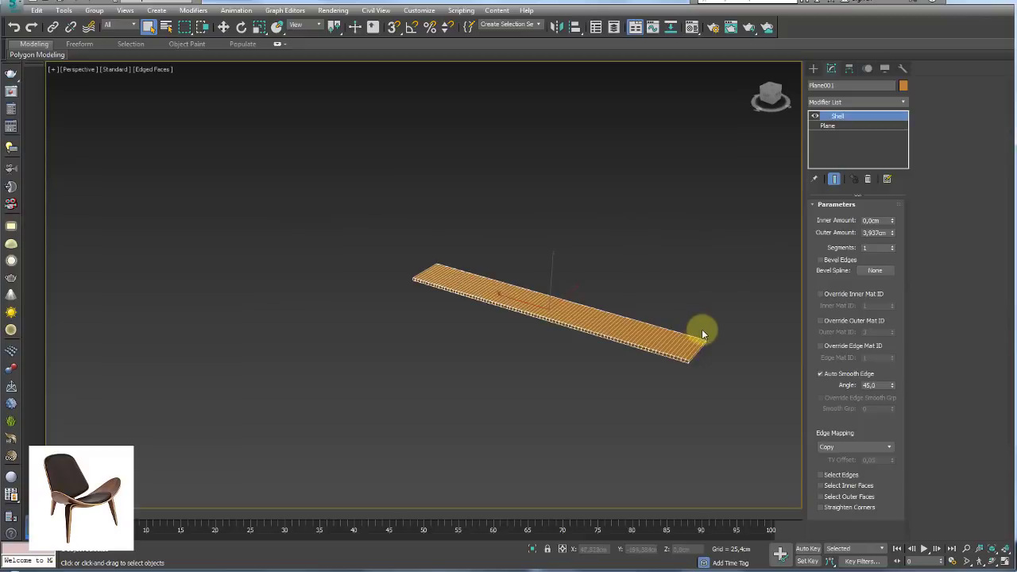
scroll(701, 329, "up", 2)
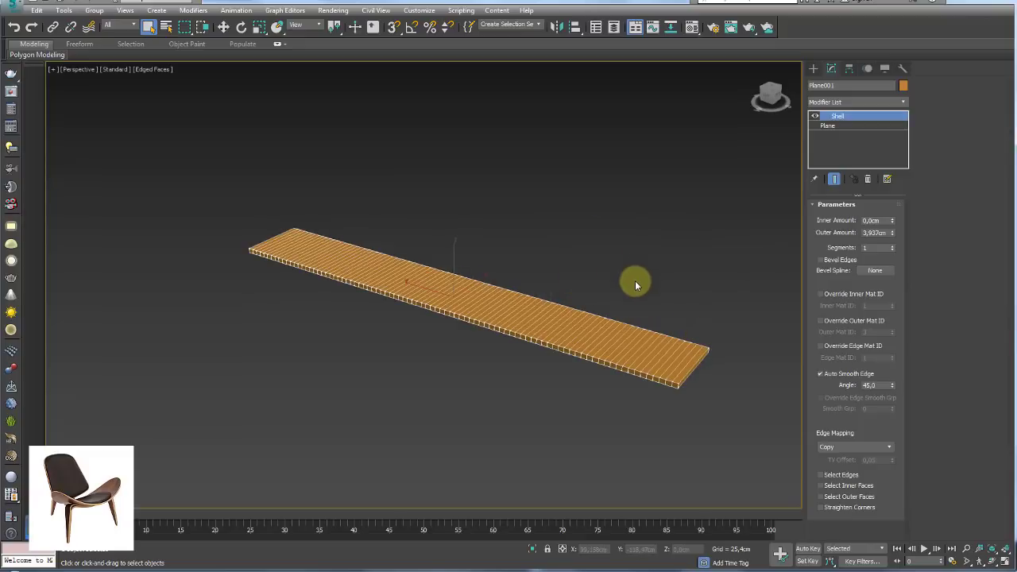
mouse_move(642, 294)
middle_mouse_down("alt")
mouse_move(580, 309)
mouse_move(547, 273)
mouse_move(592, 266)
mouse_move(637, 291)
mouse_move(606, 318)
mouse_move(588, 313)
middle_mouse_up("alt")
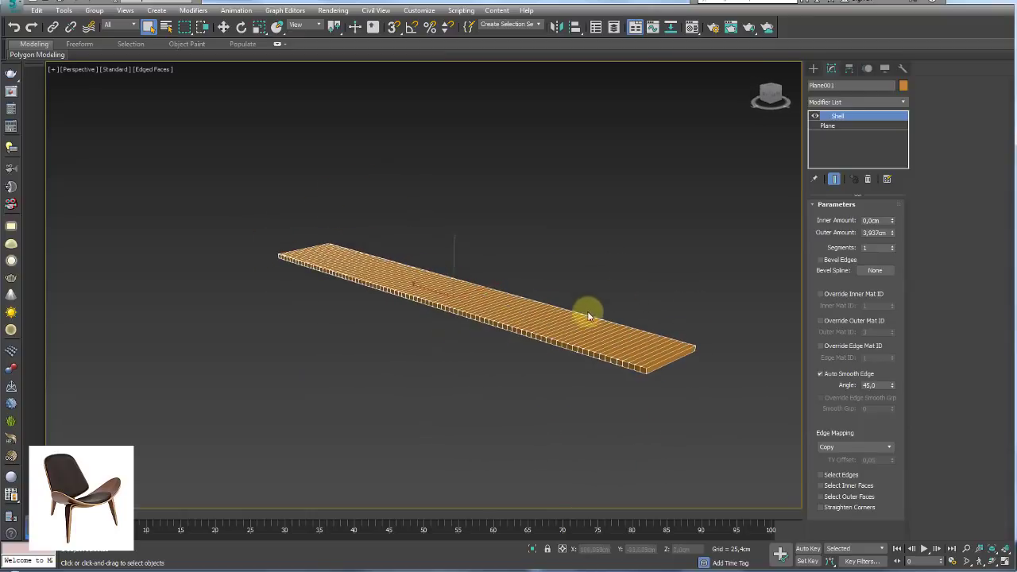
Add an FFD 3x3x3 modifier above the Shell on the plank.
left_click(902, 102)
left_click_drag(902, 124, 906, 223)
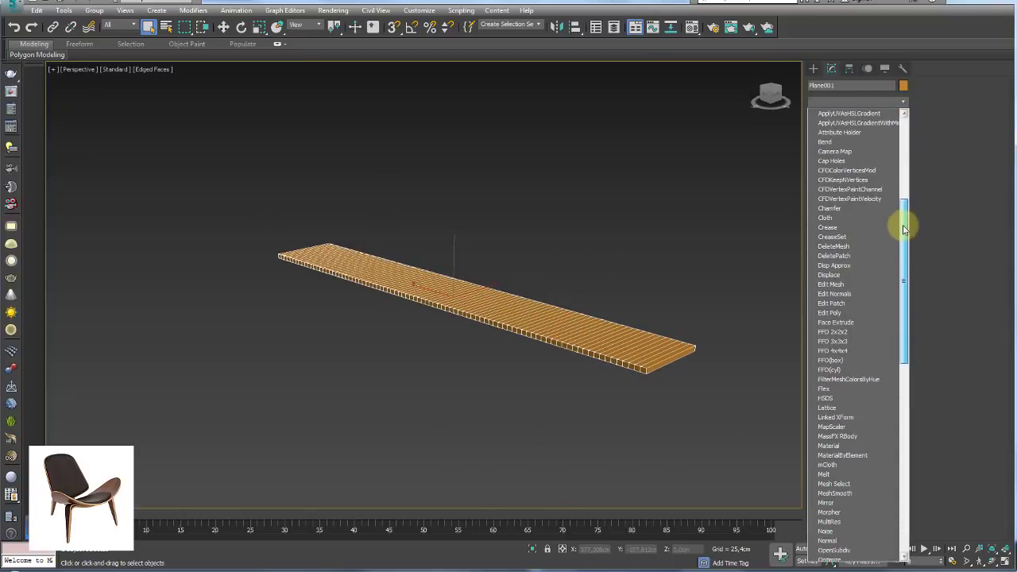
left_click(845, 342)
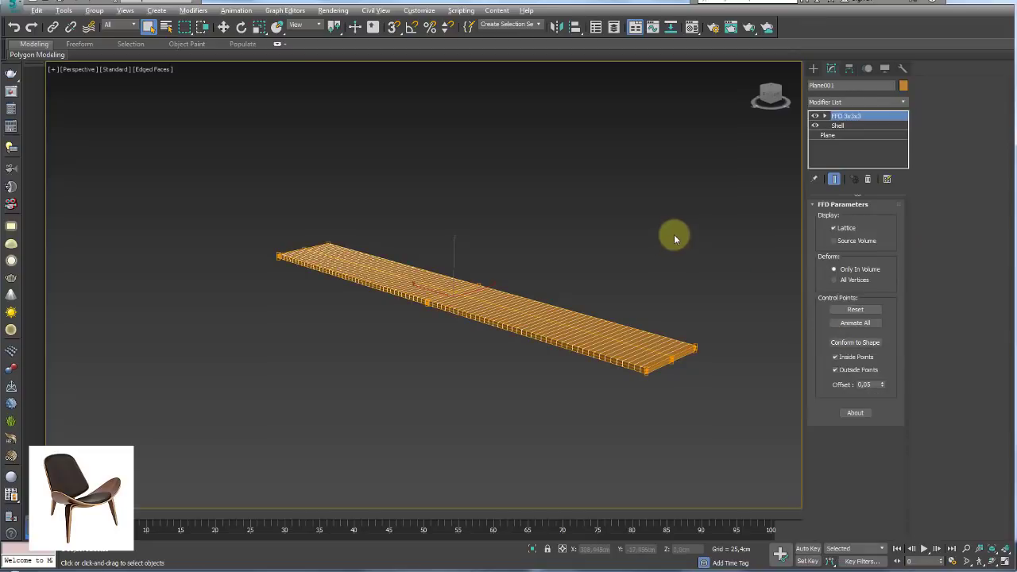
mouse_move(674, 234)
middle_mouse_down("alt")
mouse_move(663, 250)
mouse_move(674, 237)
middle_mouse_up("alt")
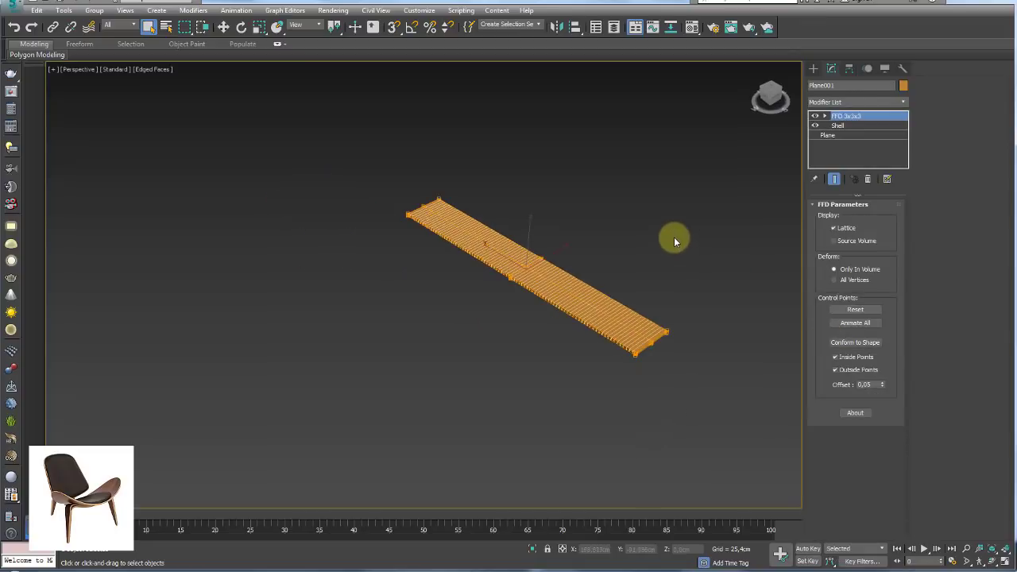
Taper the plank's end to 85 percent by scaling its FFD control points.
left_click(825, 117)
left_click(855, 126)
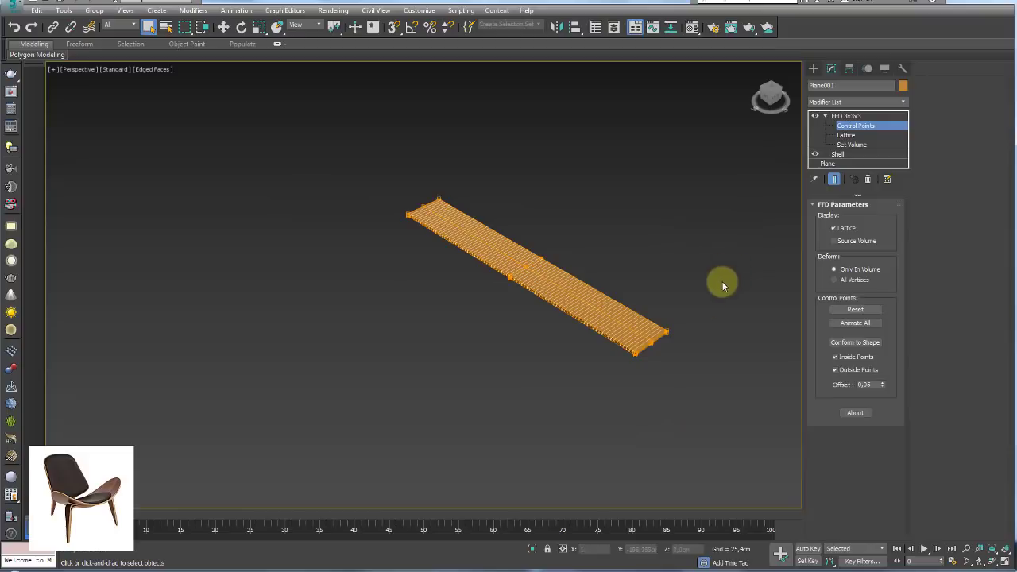
left_click_drag(729, 267, 612, 371)
key("r")
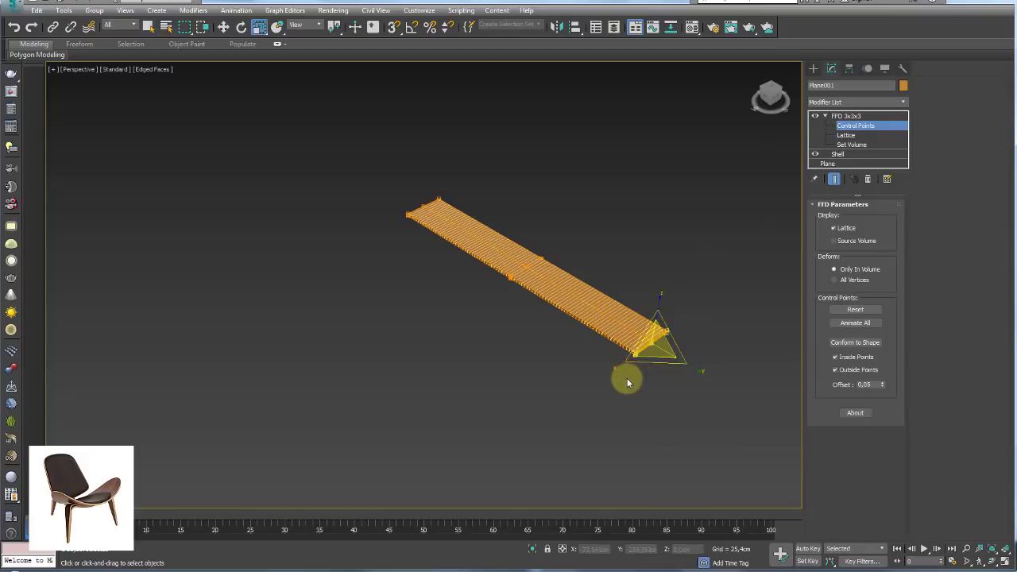
left_click_drag(608, 367, 766, 263)
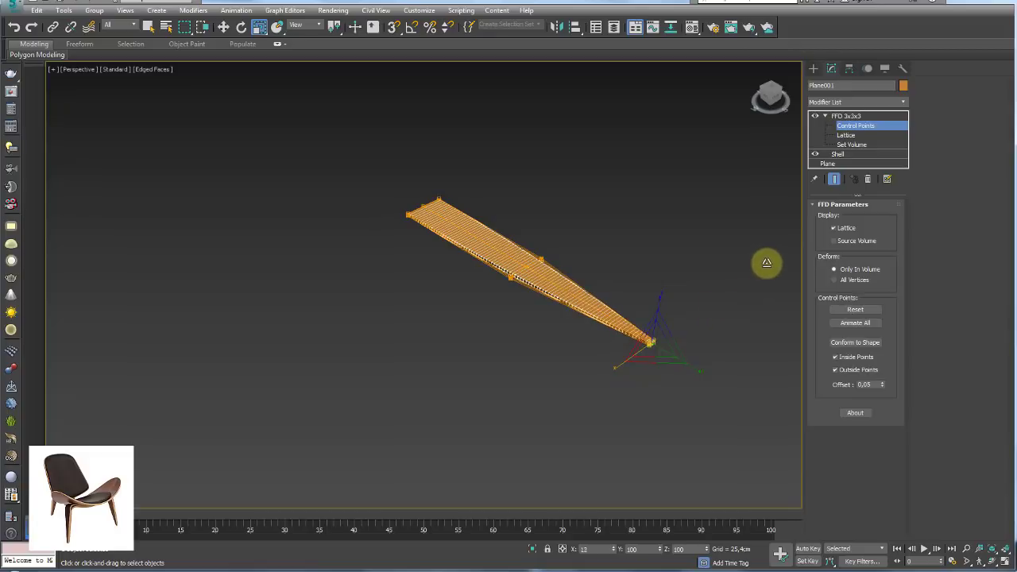
mouse_move(630, 231)
middle_mouse_down("alt")
mouse_move(647, 302)
mouse_move(779, 169)
middle_mouse_up("alt")
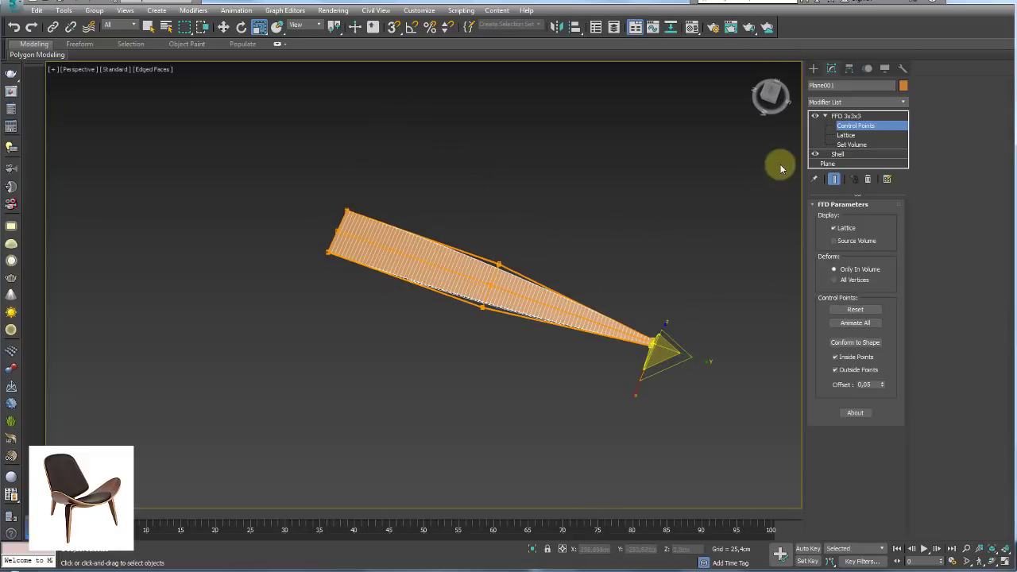
Increase the Shell thickness further, then return to the FFD 3x3x3 level.
left_click(685, 212)
mouse_move(685, 212)
middle_mouse_down("alt")
mouse_move(655, 258)
mouse_move(602, 213)
mouse_move(667, 236)
mouse_move(694, 281)
mouse_move(714, 208)
middle_mouse_up("alt")
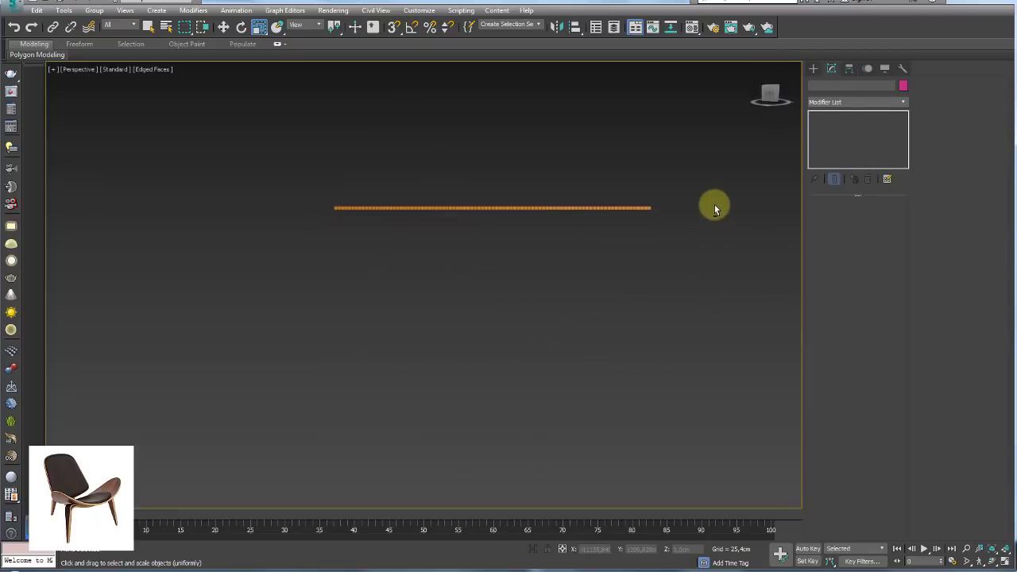
middle_click_drag(495, 220, 577, 296, "alt")
left_click(566, 241)
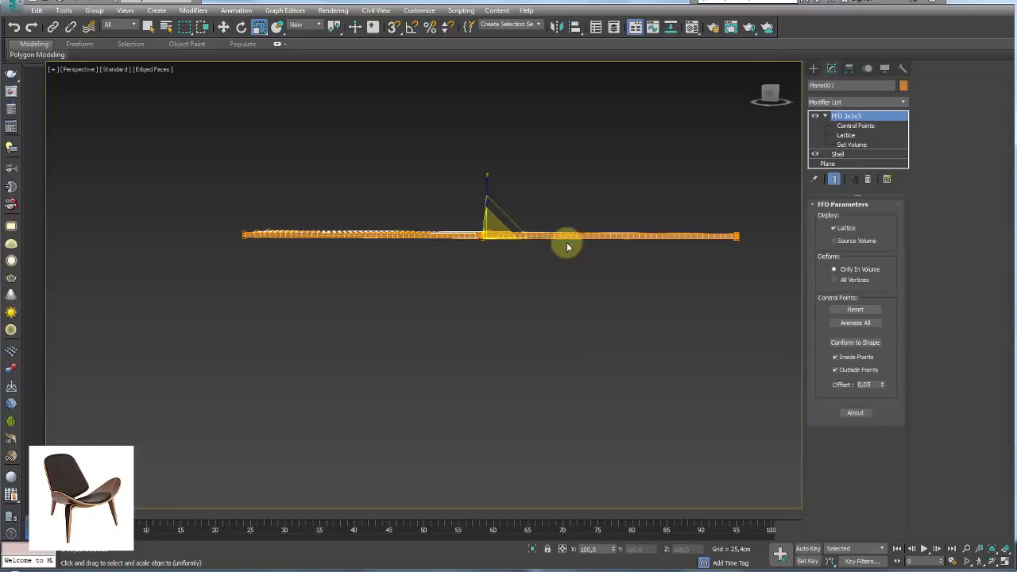
middle_click_drag(567, 242, 585, 282, "alt")
left_click(837, 153)
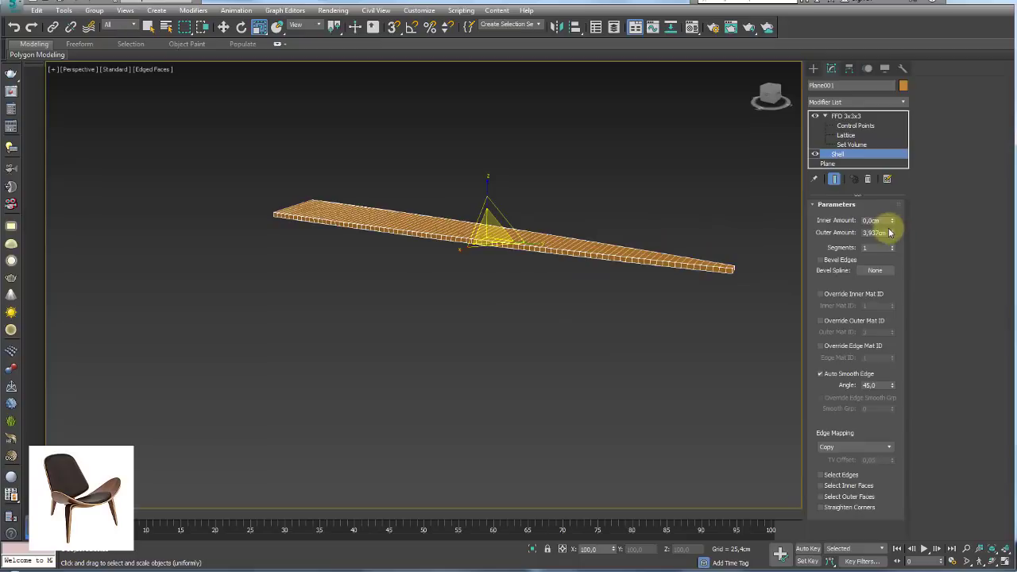
mouse_move(892, 232)
left_mouse_down()
mouse_move(888, 198)
mouse_move(834, 318)
mouse_move(871, 415)
mouse_move(660, 270)
mouse_move(472, 172)
left_mouse_up()
left_click(844, 117)
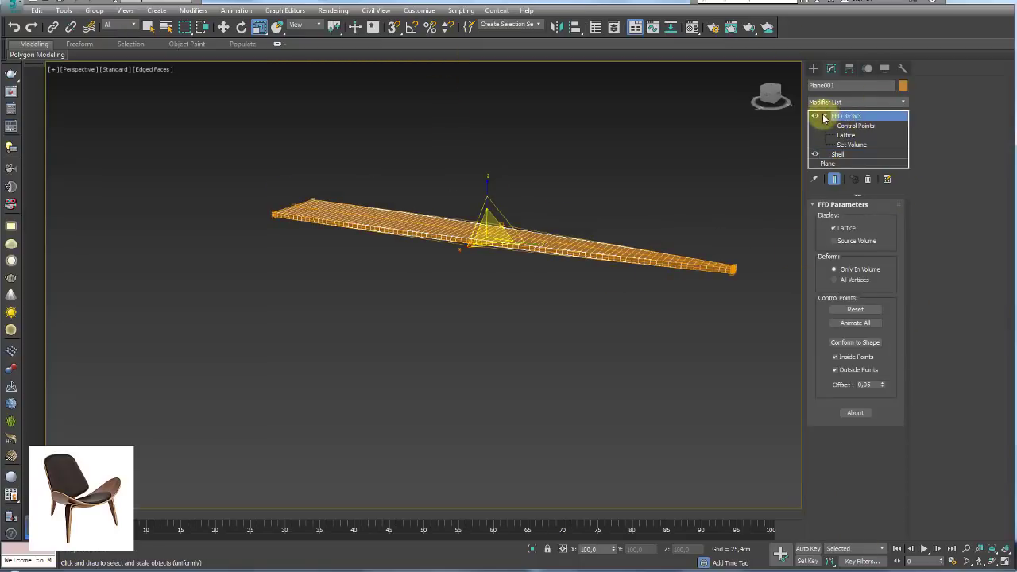
left_click(825, 116)
Compare against the chair reference photo and reselect the plank.
mouse_move(675, 203)
middle_mouse_down("alt")
mouse_move(704, 284)
mouse_move(685, 334)
mouse_move(625, 249)
mouse_move(650, 222)
mouse_move(569, 263)
mouse_move(649, 246)
middle_mouse_up("alt")
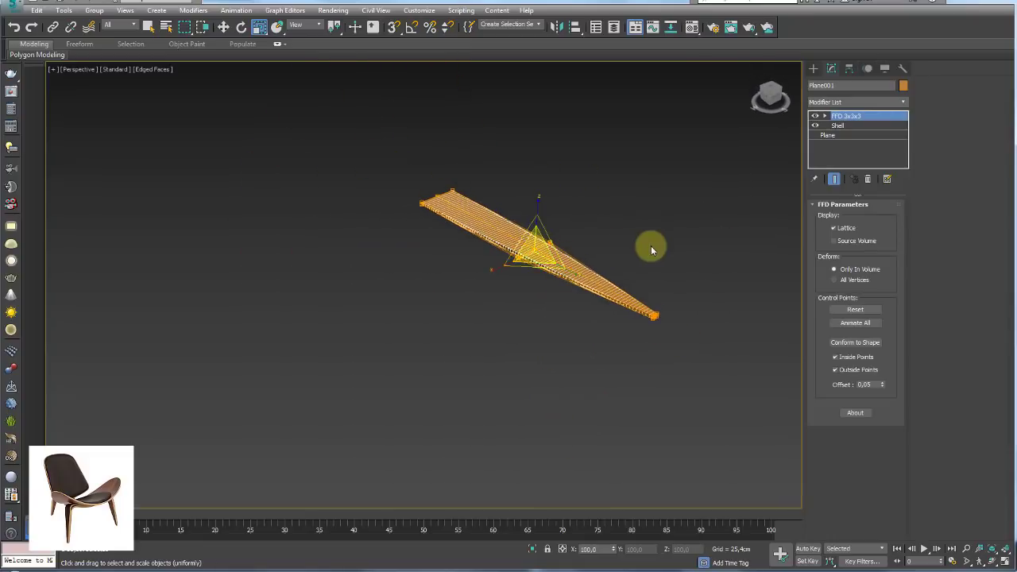
left_click(653, 230)
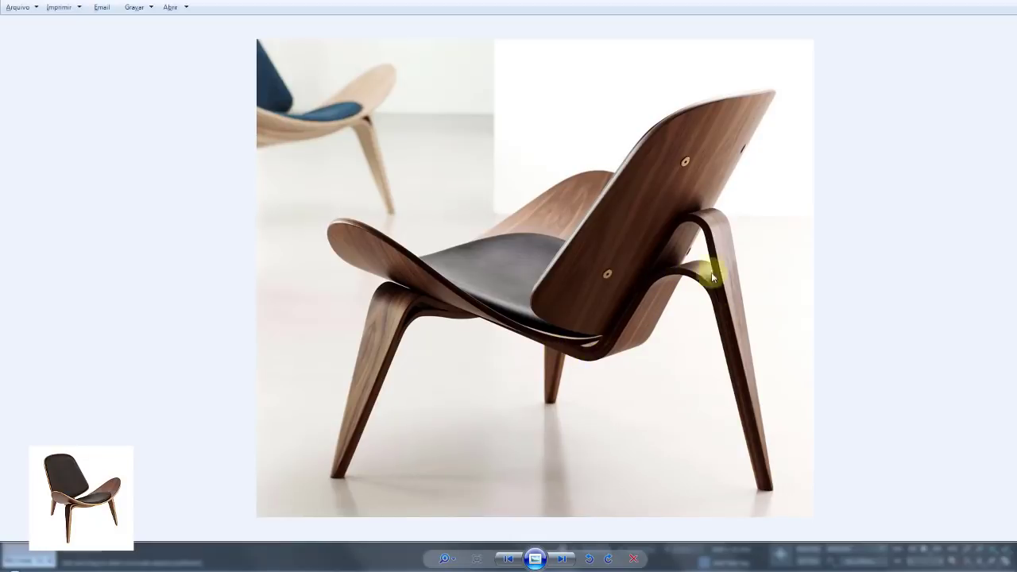
key("alt+Tab")
left_click(538, 281)
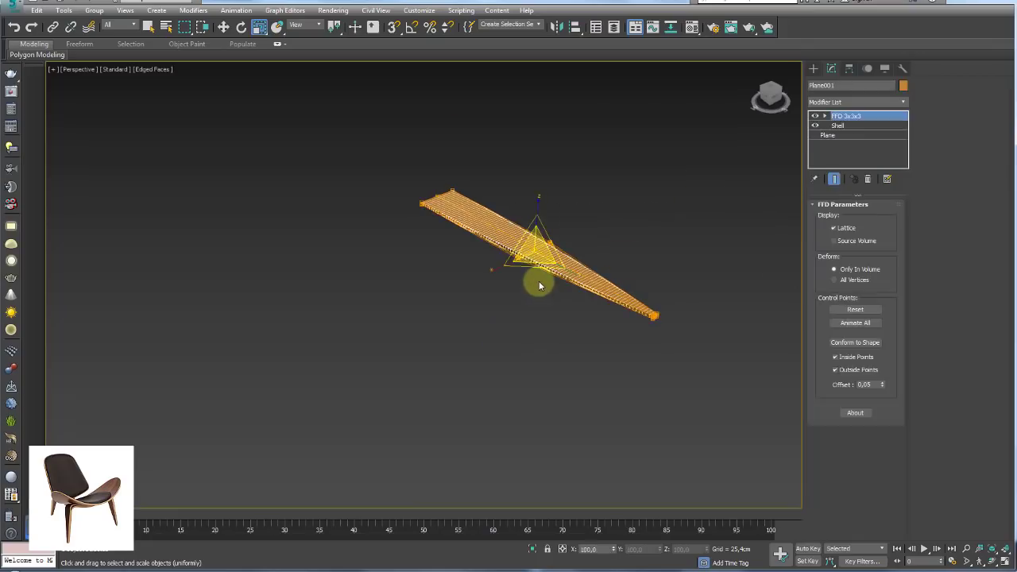
middle_click_drag(538, 281, 558, 347)
Add a Bend modifier to the plank: 121.5° about the Y axis, direction 90.
left_click(903, 104)
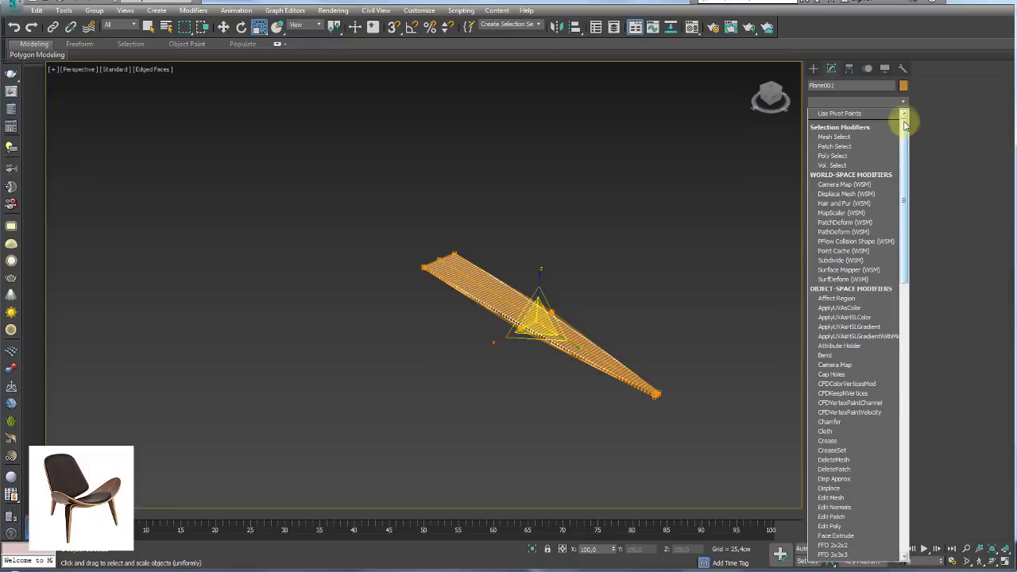
left_click_drag(903, 118, 903, 182)
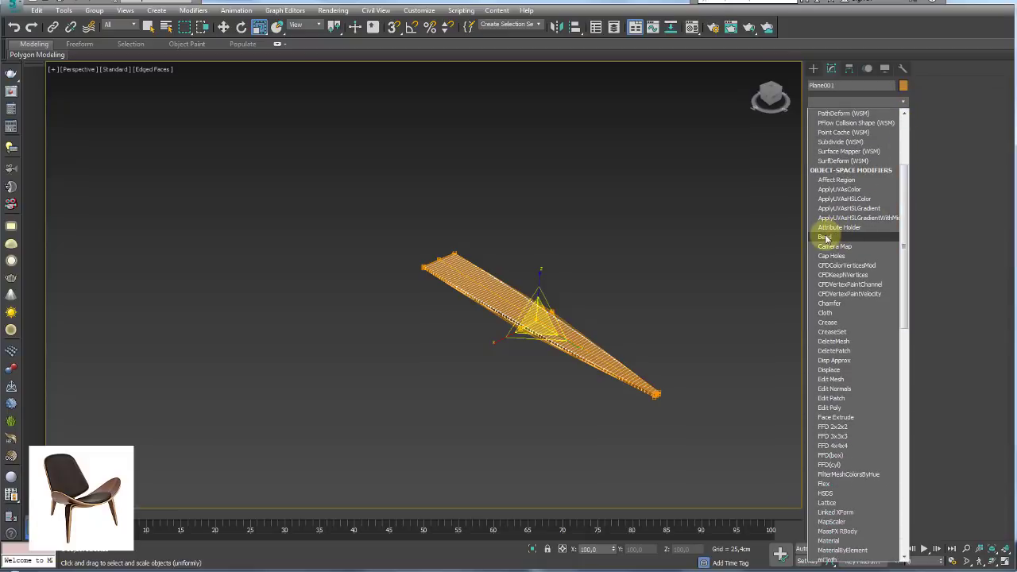
left_click(826, 237)
left_click_drag(885, 227, 876, 150)
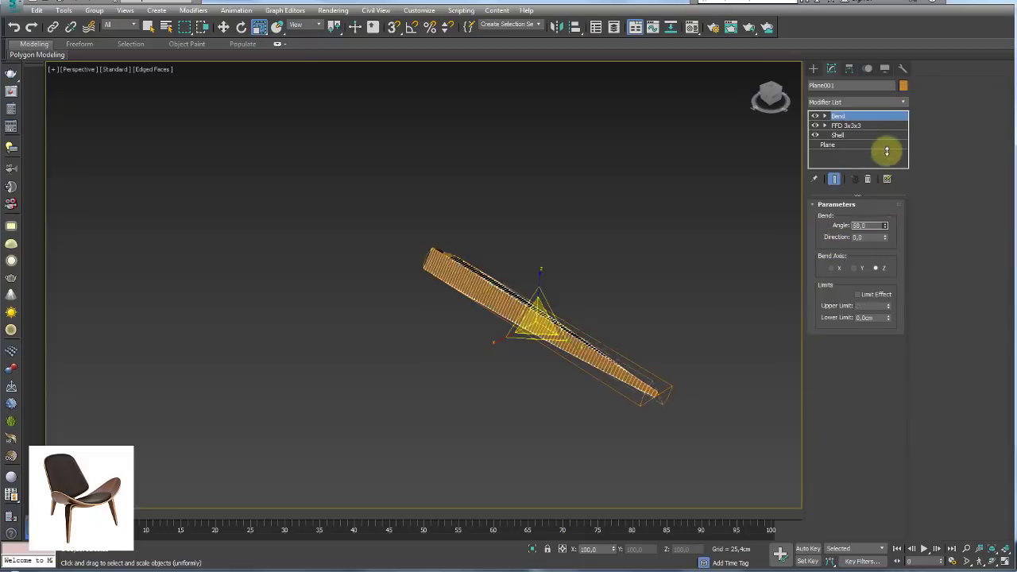
left_click(831, 268)
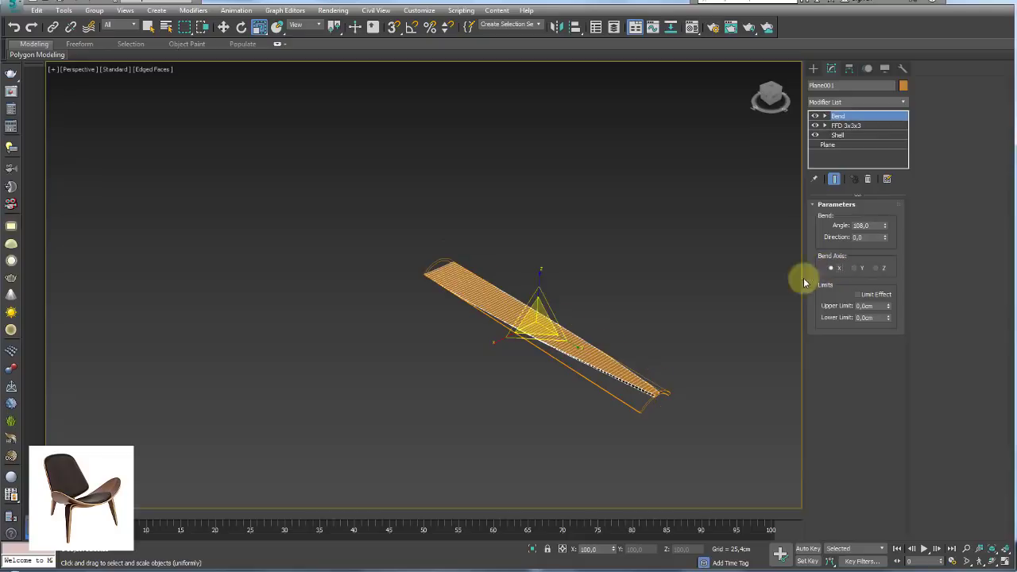
left_click(861, 267)
left_click_drag(884, 226, 872, 119)
left_click(866, 236)
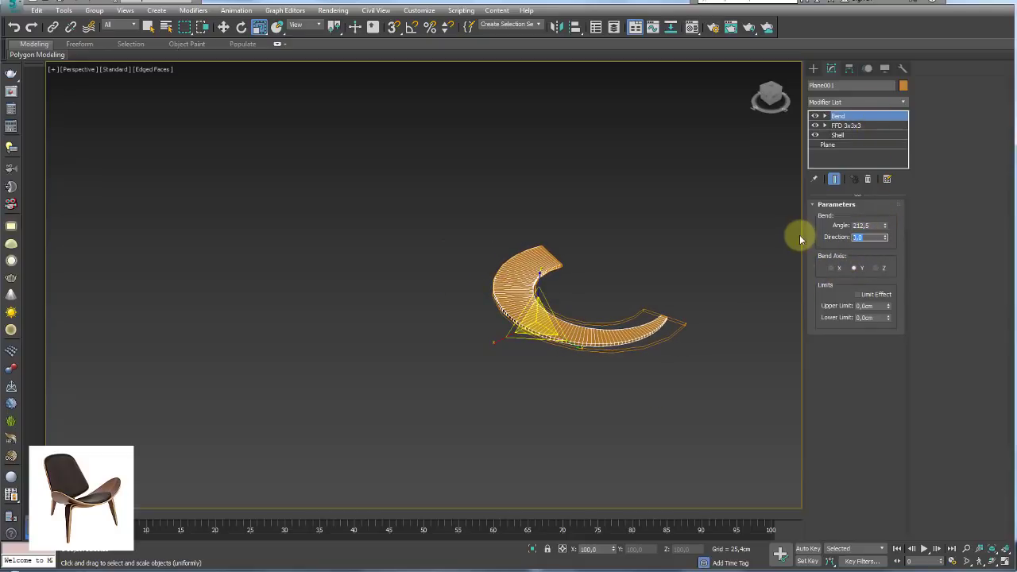
type("90")
key("Return")
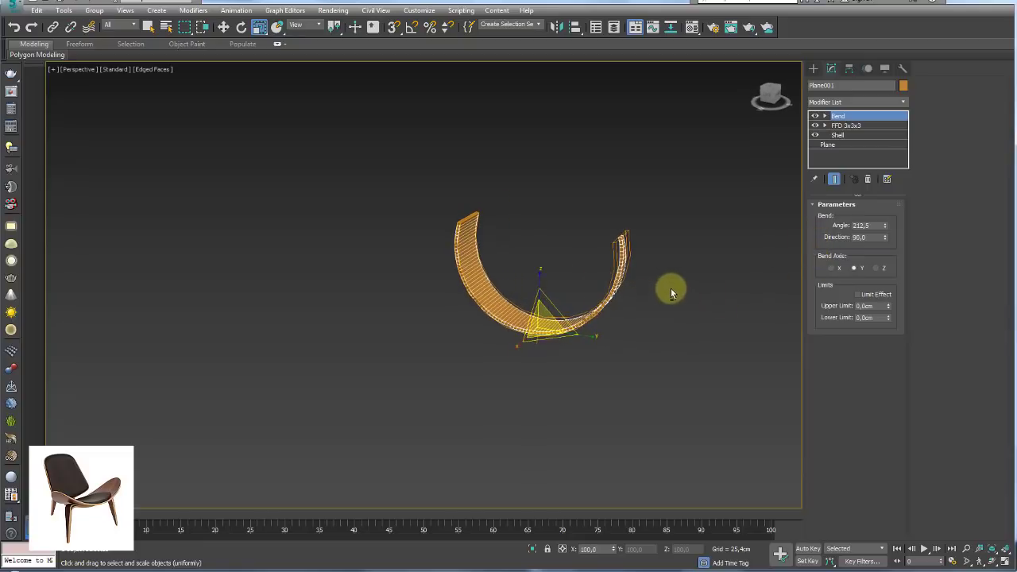
Enable Limit Effect with upper limit 18.005 cm and lower limit -56.032 cm.
left_click(857, 295)
left_click_drag(887, 305, 901, 340)
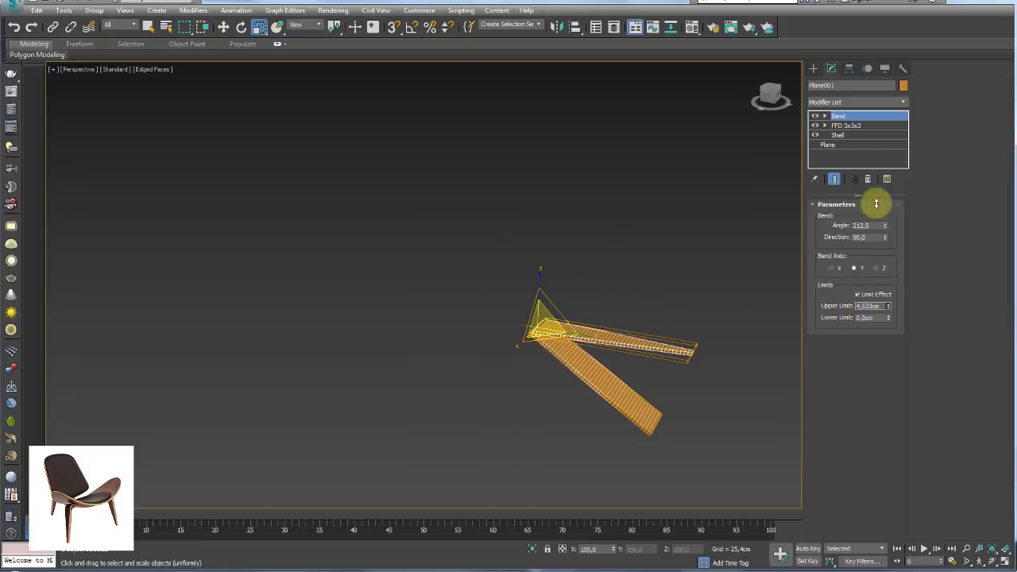
mouse_move(894, 286)
left_mouse_down()
mouse_move(873, 354)
mouse_move(881, 362)
mouse_move(880, 227)
mouse_move(900, 408)
left_mouse_up()
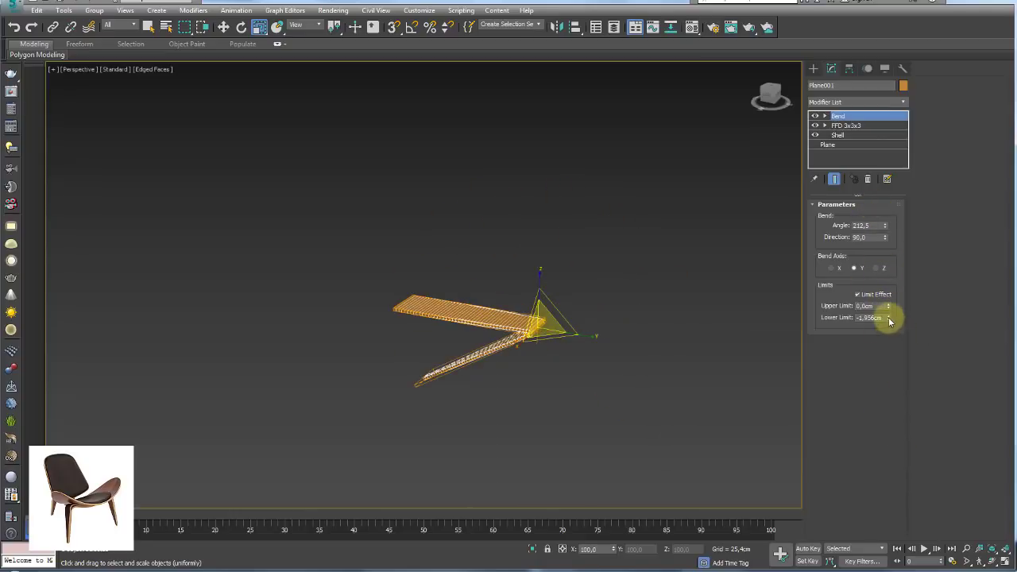
mouse_move(889, 321)
left_mouse_down()
mouse_move(876, 206)
mouse_move(896, 307)
mouse_move(901, 503)
mouse_move(914, 317)
mouse_move(881, 295)
mouse_move(895, 379)
mouse_move(879, 132)
mouse_move(805, 447)
mouse_move(804, 371)
left_mouse_up()
left_click_drag(885, 226, 890, 345)
scroll(553, 317, "up", 4)
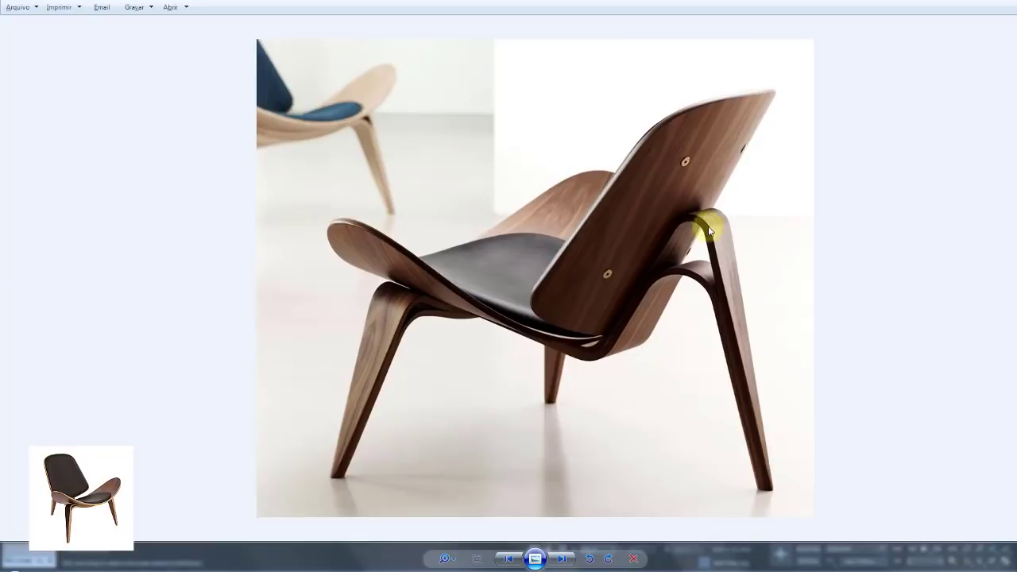
scroll(685, 286, "down", 4)
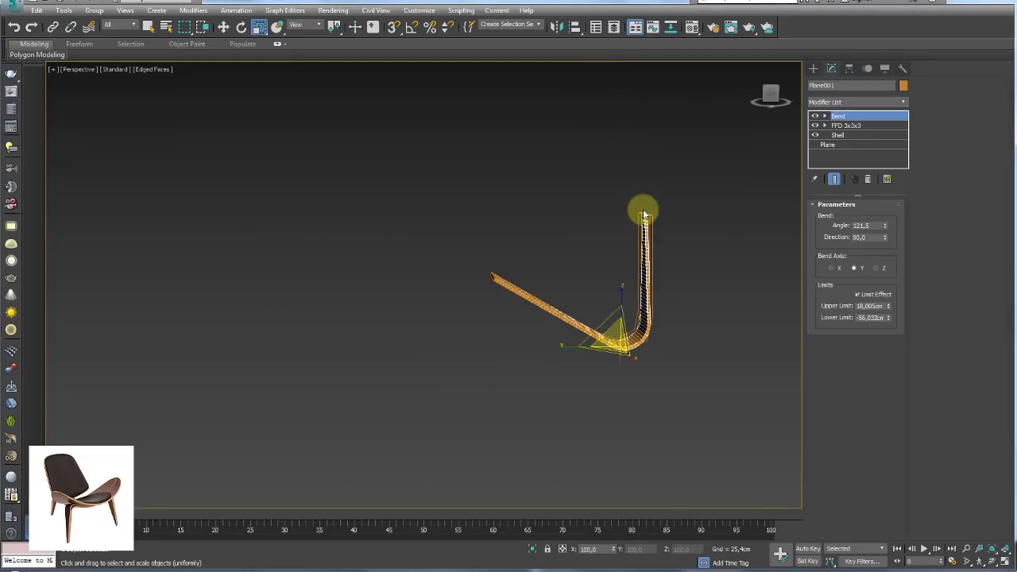
Delete the Bend modifier, leaving FFD 3x3x3 over Shell on a straight plank.
middle_click_drag(664, 224, 658, 321, "alt")
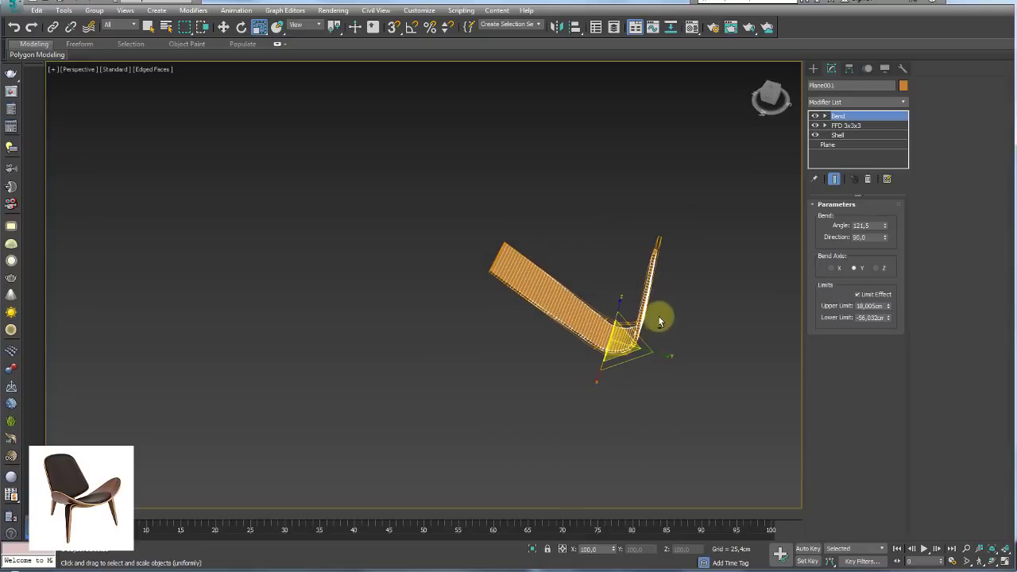
left_click_drag(888, 307, 883, 305)
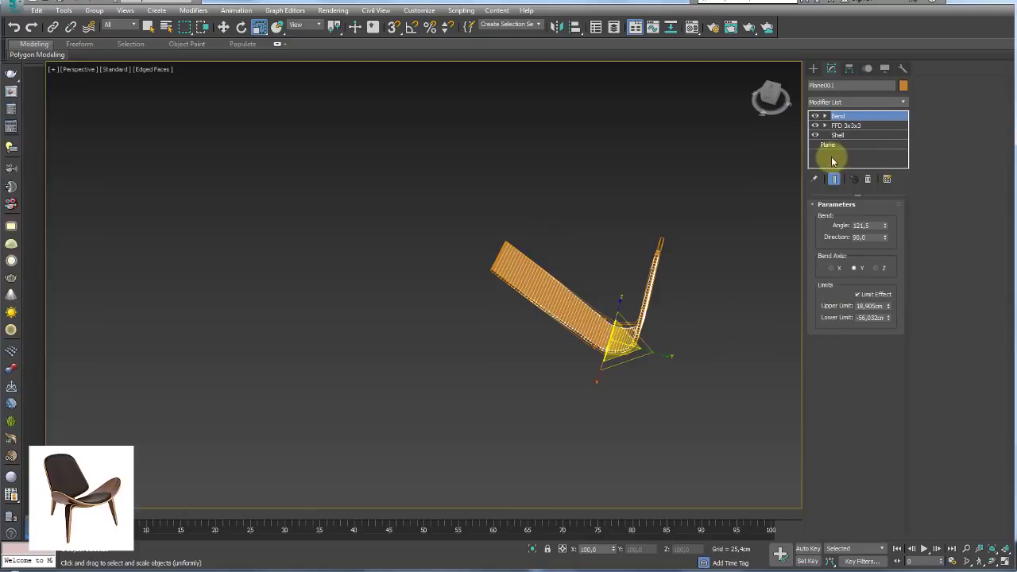
left_click(868, 181)
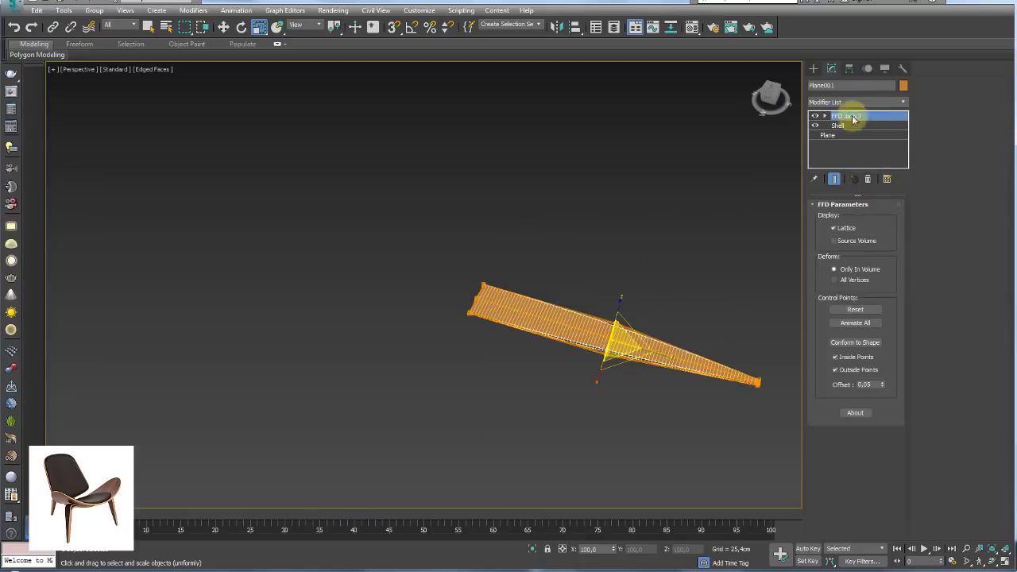
Switch to the Left view and frame the straight plank.
mouse_move(576, 242)
middle_mouse_down("alt")
mouse_move(594, 242)
mouse_move(629, 285)
middle_mouse_up("alt")
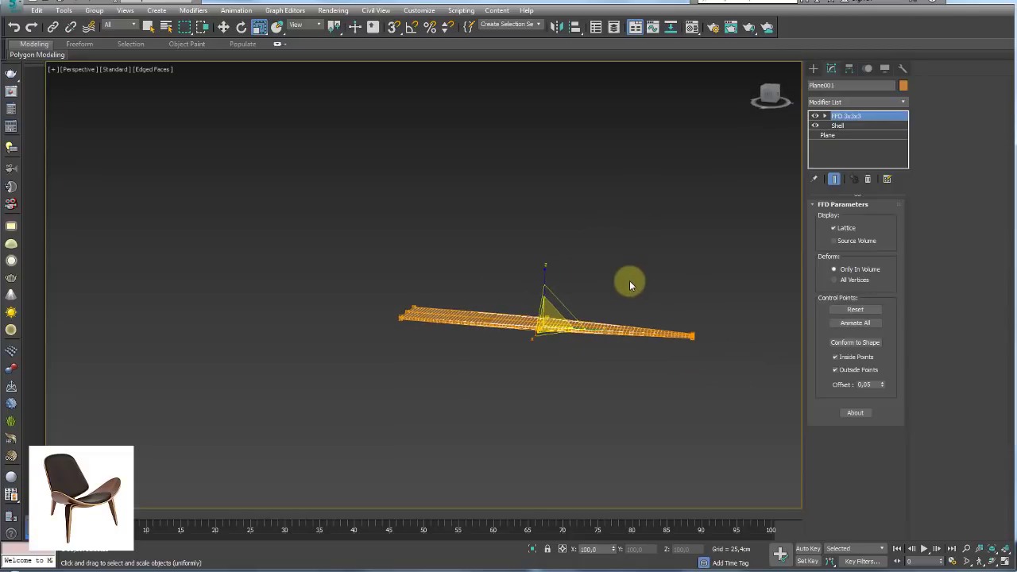
middle_click_drag(492, 267, 507, 301)
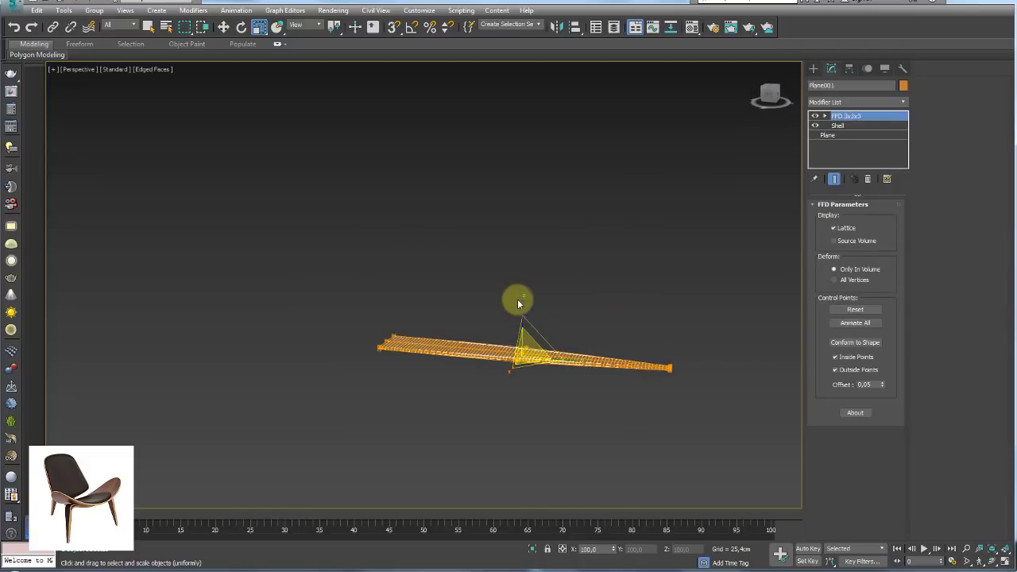
key("l")
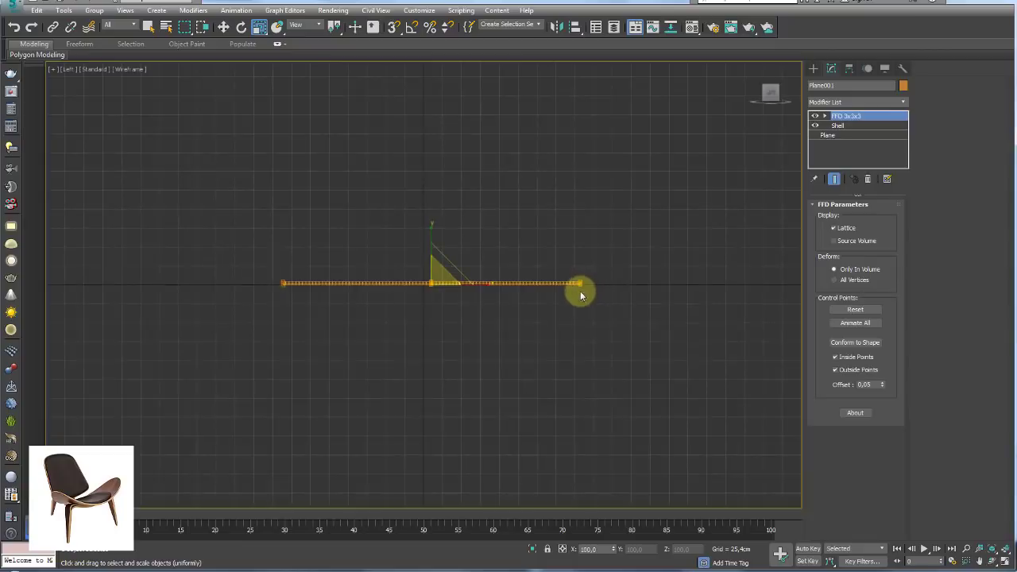
mouse_move(583, 291)
middle_mouse_down()
mouse_move(658, 307)
mouse_move(665, 346)
middle_mouse_up()
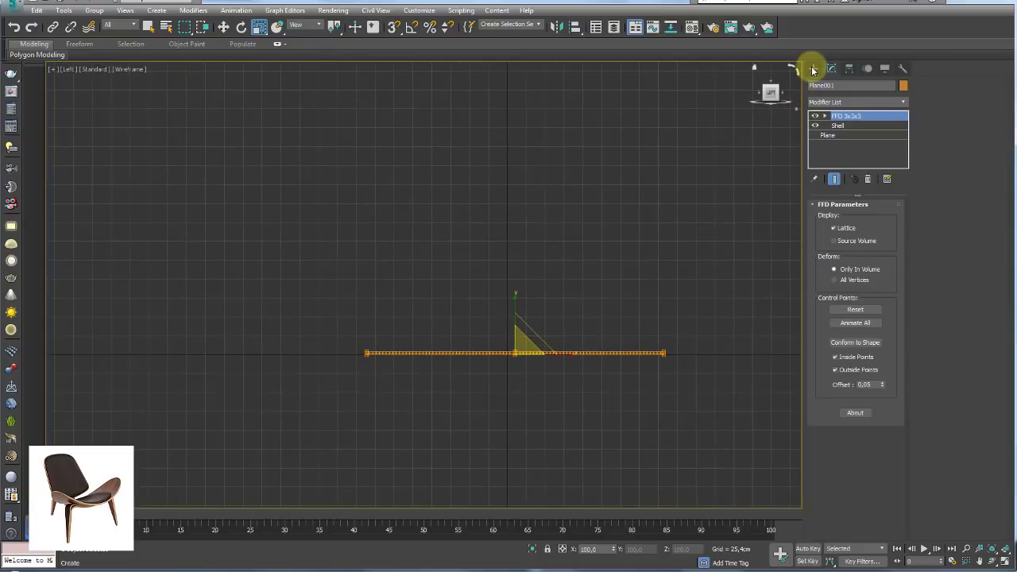
Draw Line001, a four-point zigzag spline above the plank in the Left view.
left_click(812, 70)
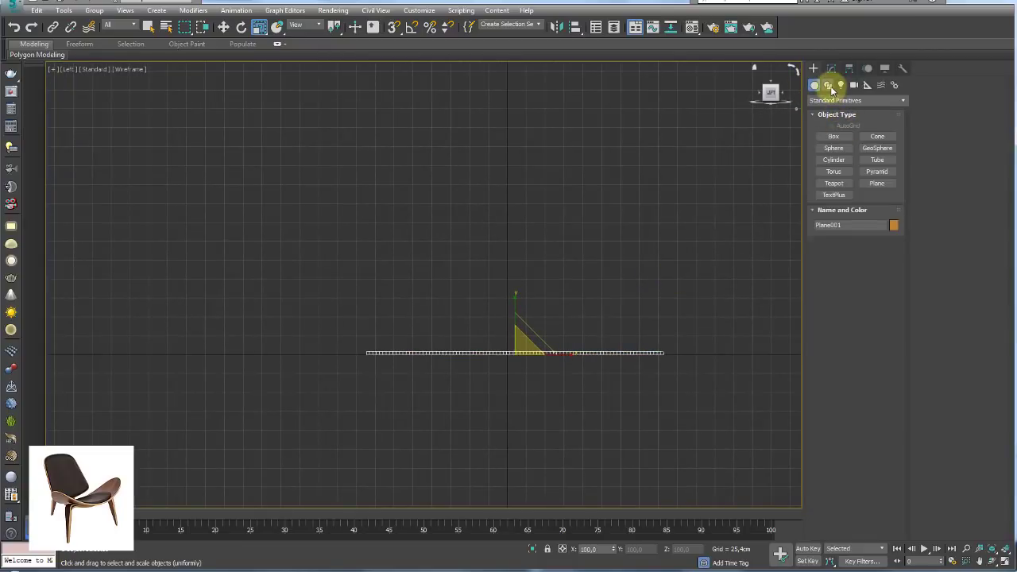
left_click(827, 85)
left_click(833, 145)
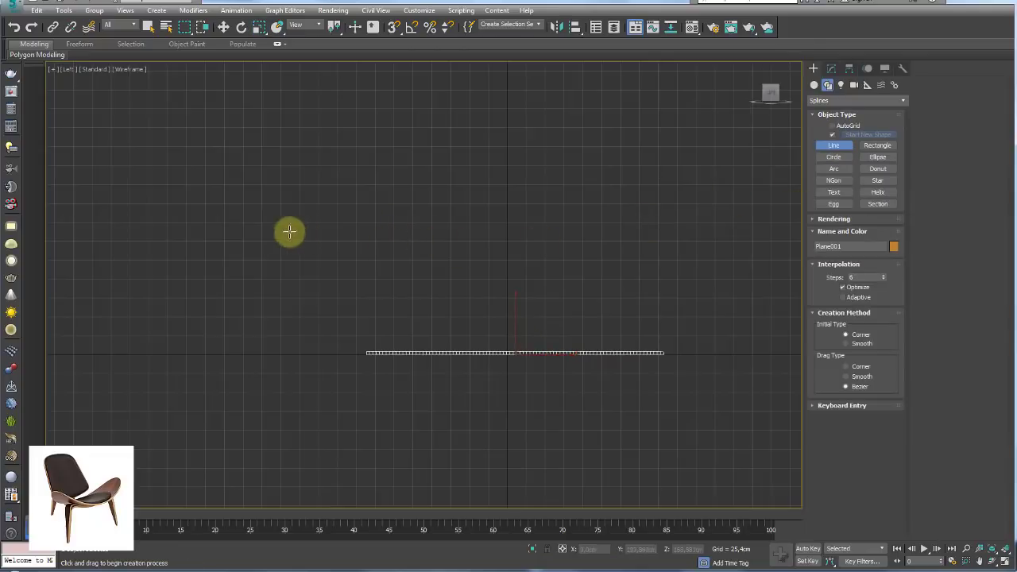
key("alt+Tab")
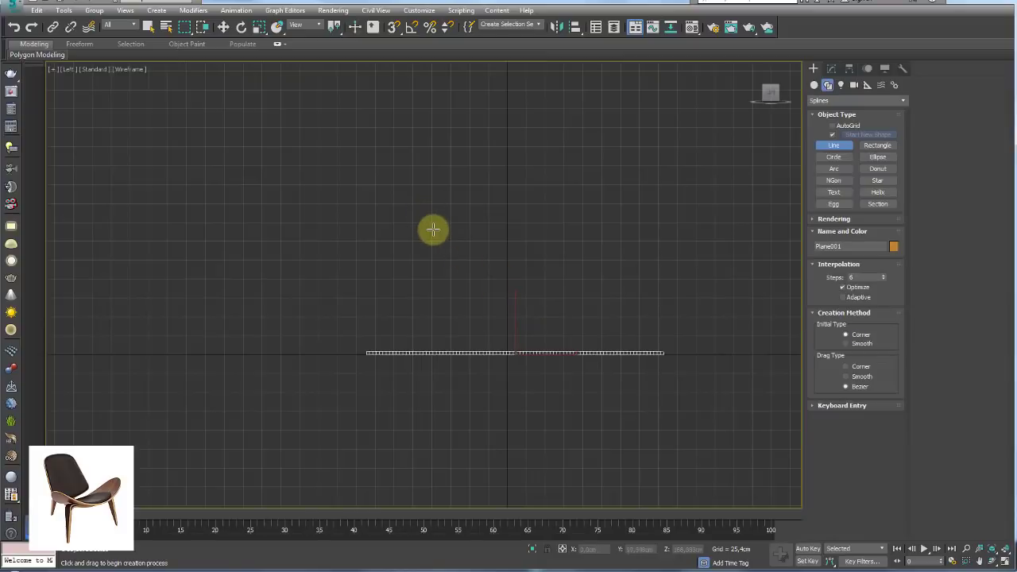
left_click(440, 248)
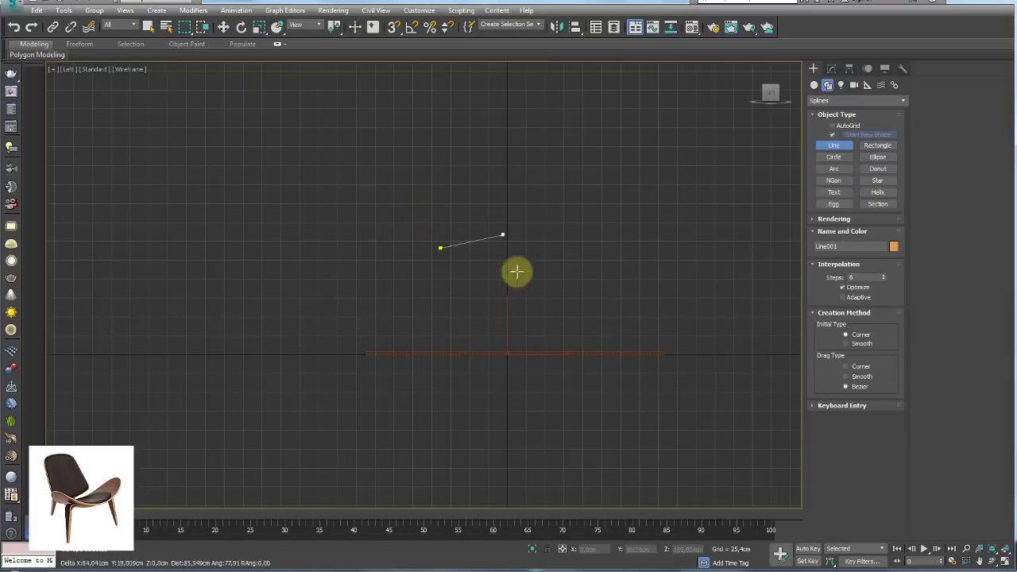
left_click(563, 272)
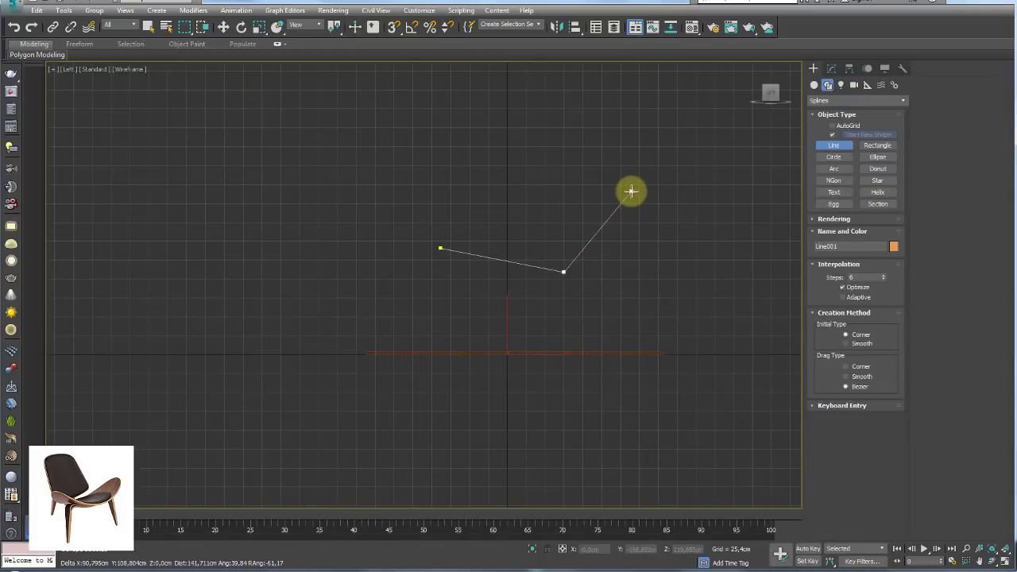
left_click(620, 189)
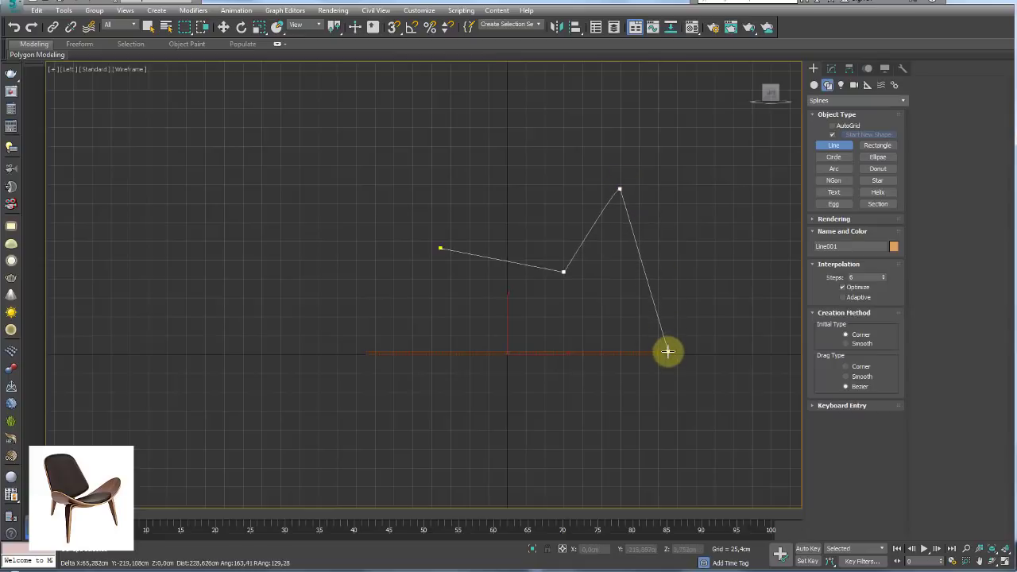
left_click(668, 354)
right_click(747, 300)
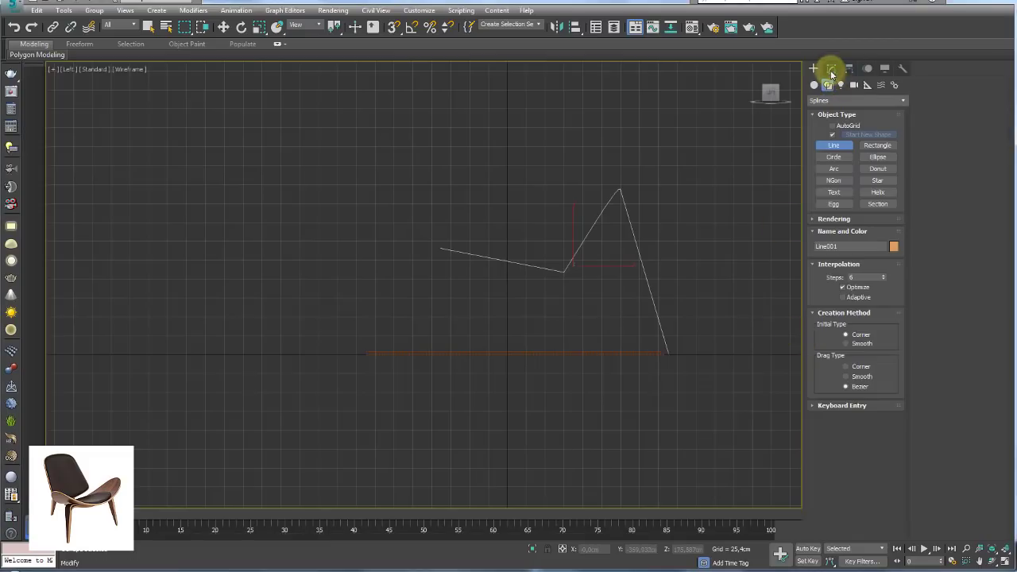
Enter Vertex mode on Line001 and select its top vertex.
left_click(831, 69)
left_click(842, 233)
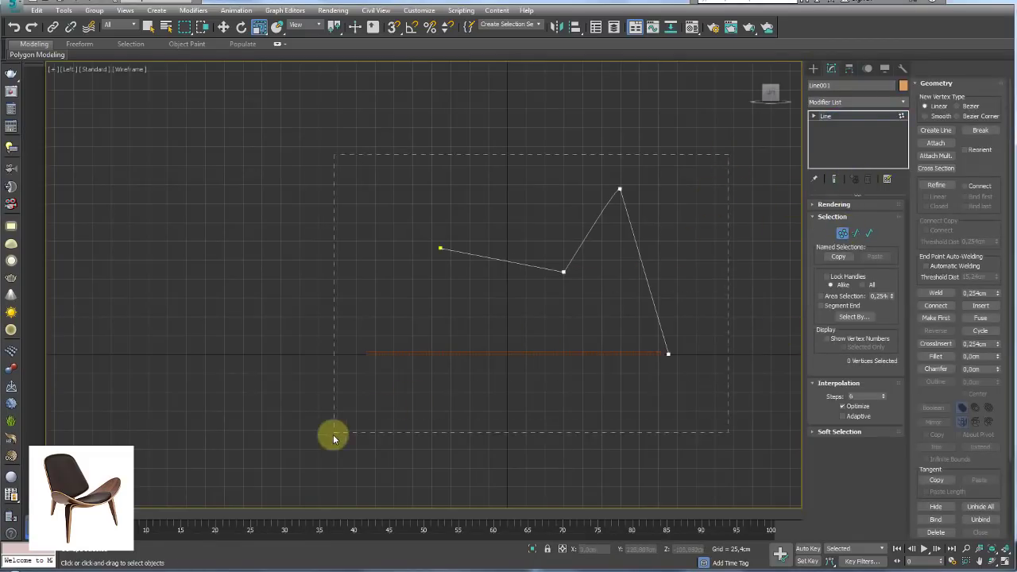
left_click_drag(722, 179, 334, 431)
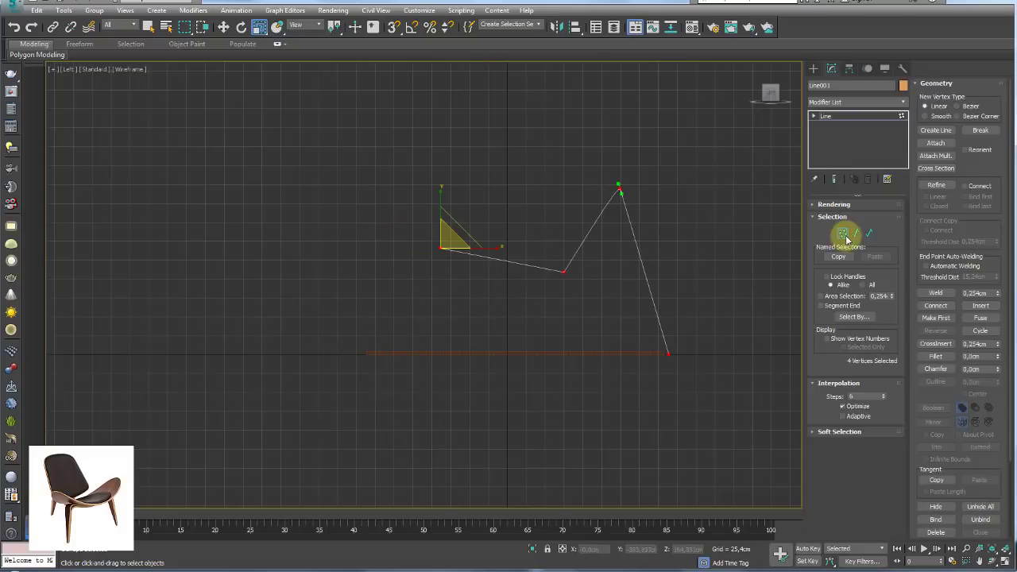
left_click(618, 191)
right_click(618, 191)
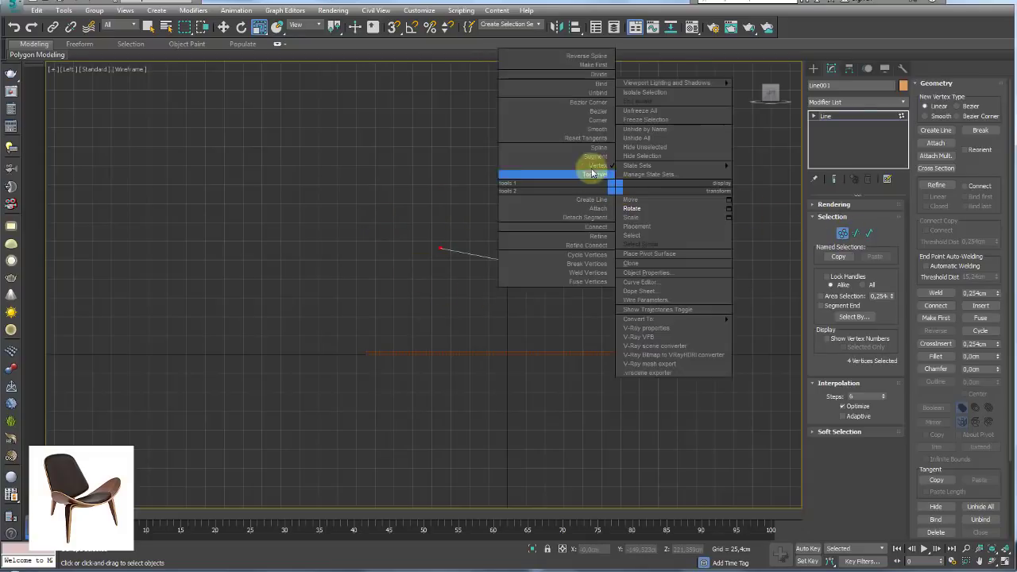
left_click(703, 159)
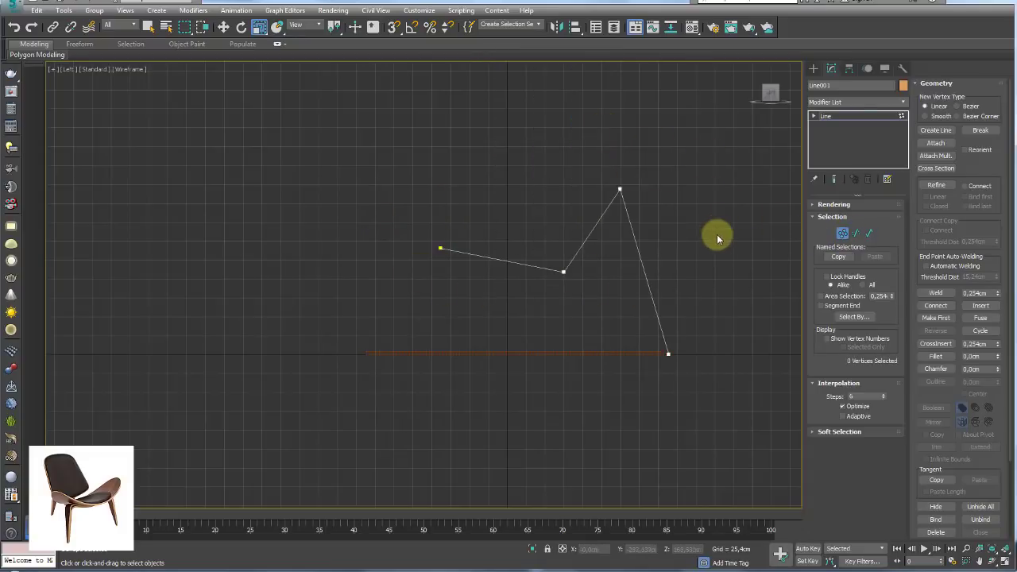
left_click_drag(674, 182, 556, 238)
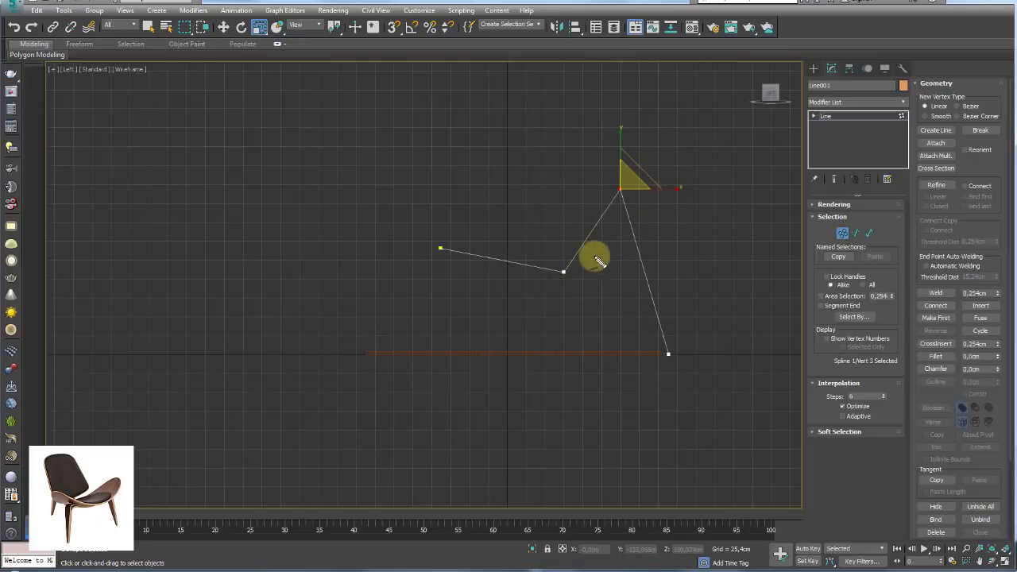
Check the spline's vertices, then bring up the chair reference photo.
left_click_drag(563, 271, 624, 202)
left_click(618, 190)
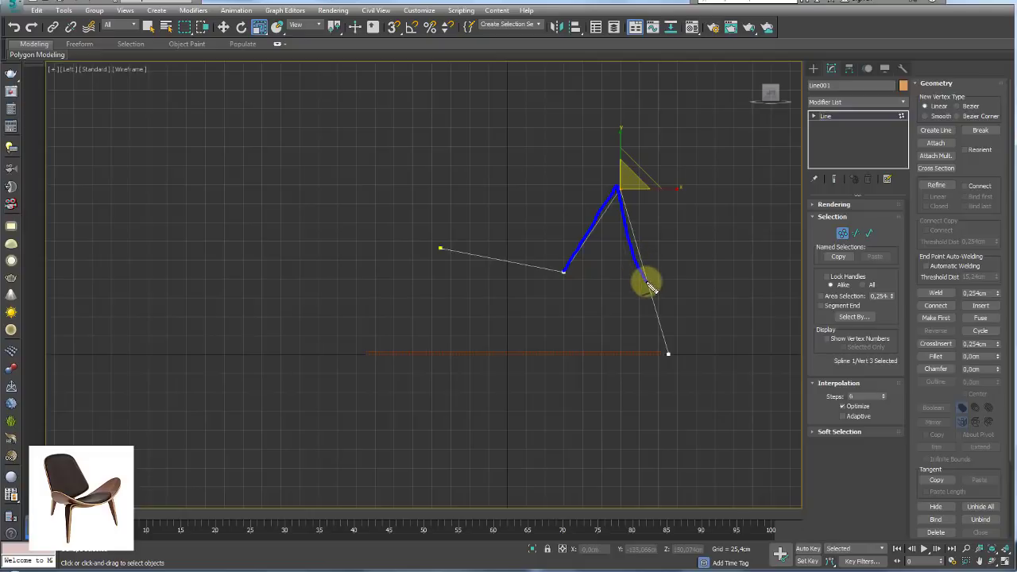
left_click(645, 280)
left_click(563, 271)
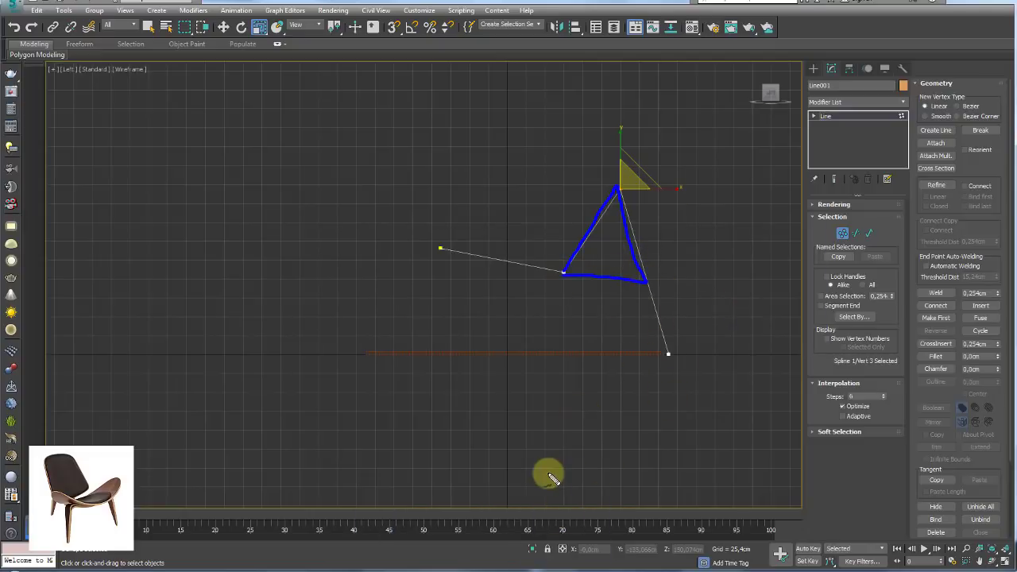
left_click(535, 558)
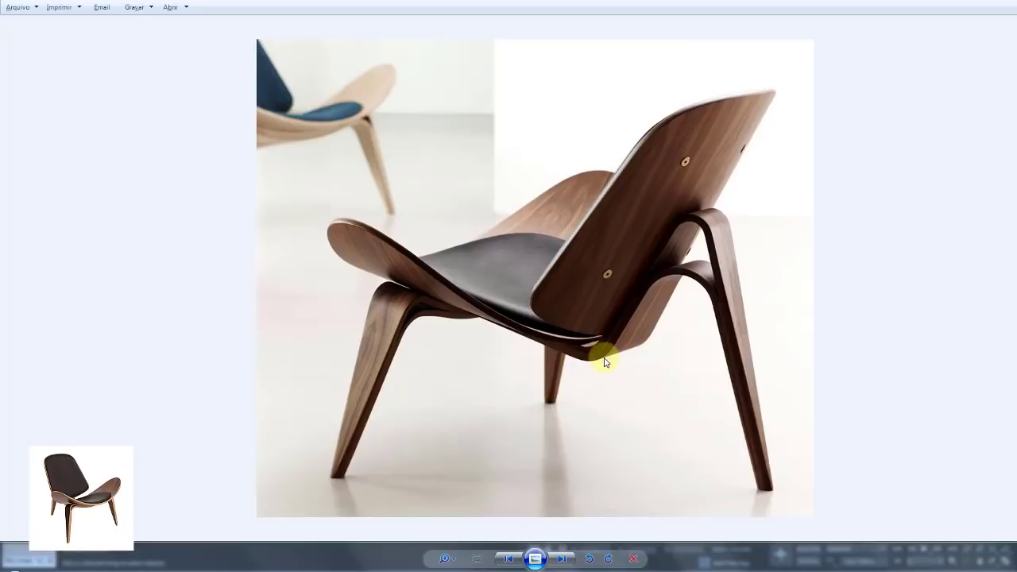
Study the Shell chair reference photo, then go back to the 3ds Max viewport.
left_click_drag(595, 362, 682, 269)
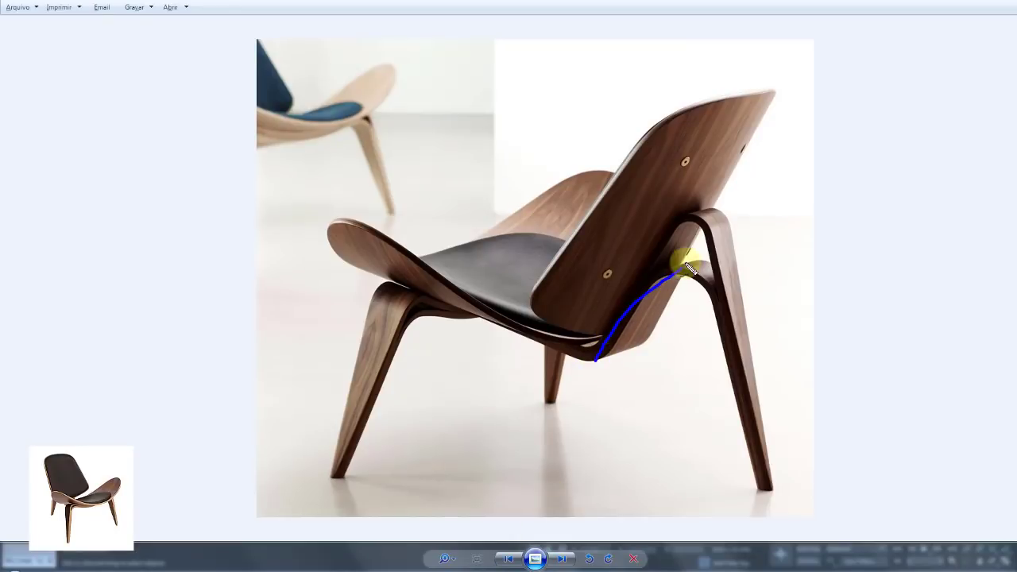
mouse_move(709, 321)
left_mouse_down()
mouse_move(733, 379)
mouse_move(590, 362)
left_mouse_up()
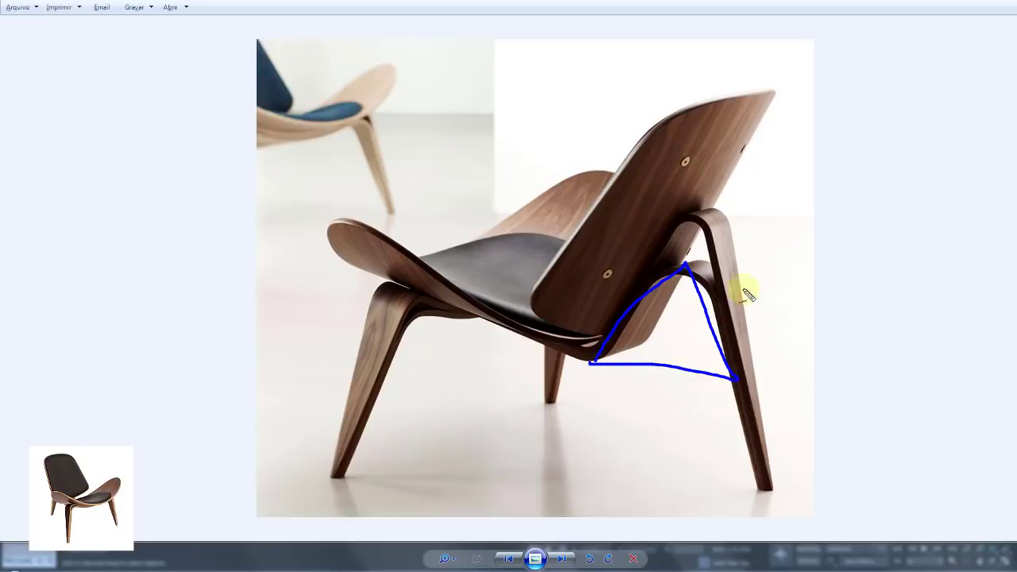
key("e")
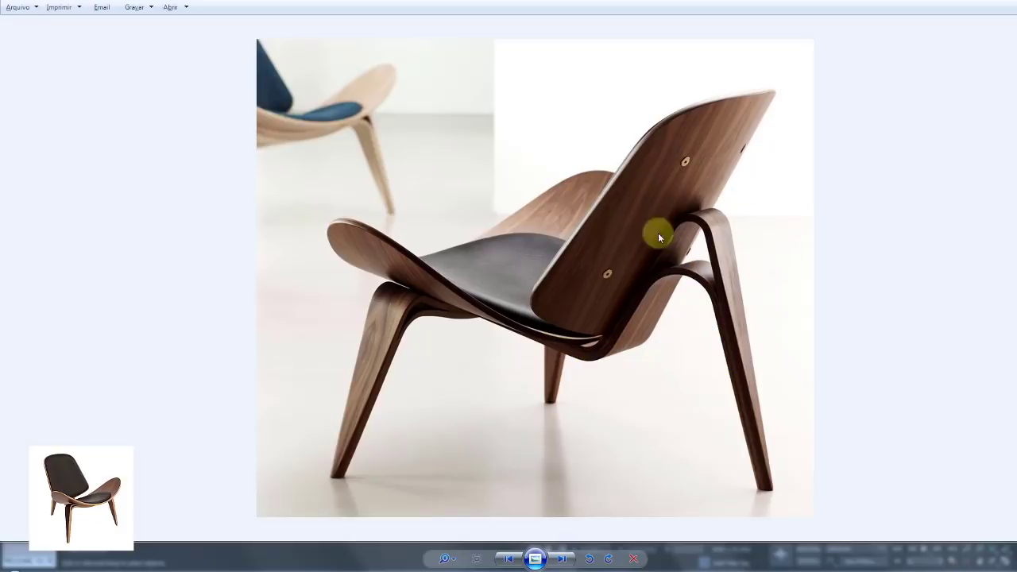
left_click(206, 562)
middle_click_drag(628, 282, 618, 315)
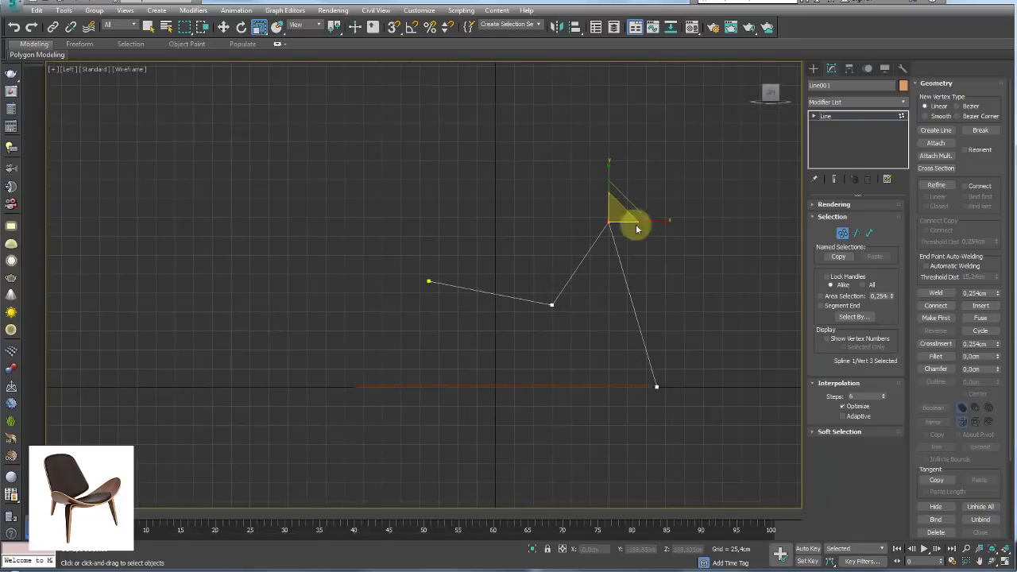
In Perspective view, select Plane001 and add a Path Deform (WSM) modifier.
left_click(840, 116)
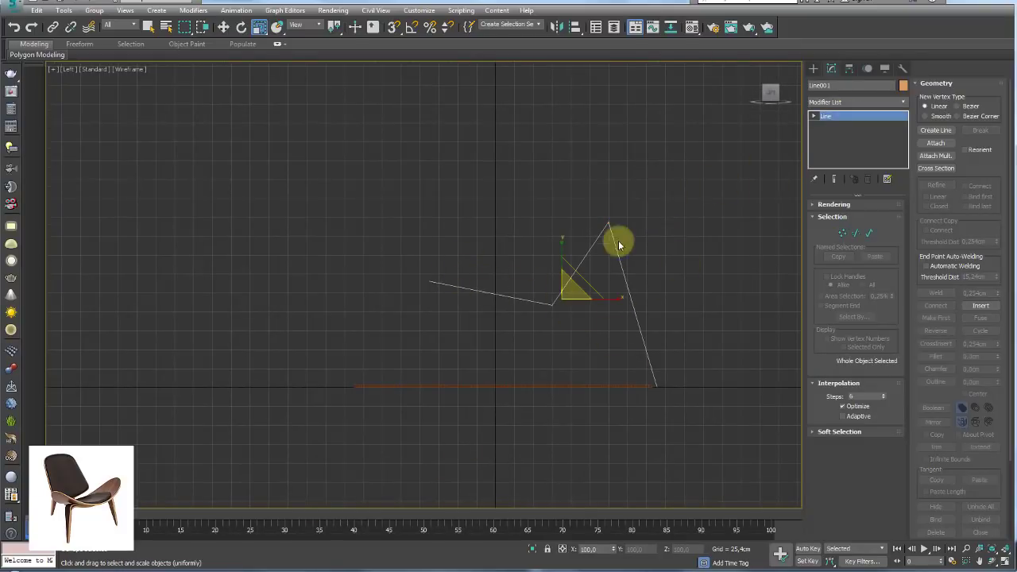
key("p")
middle_click_drag(599, 363, 395, 293, "alt")
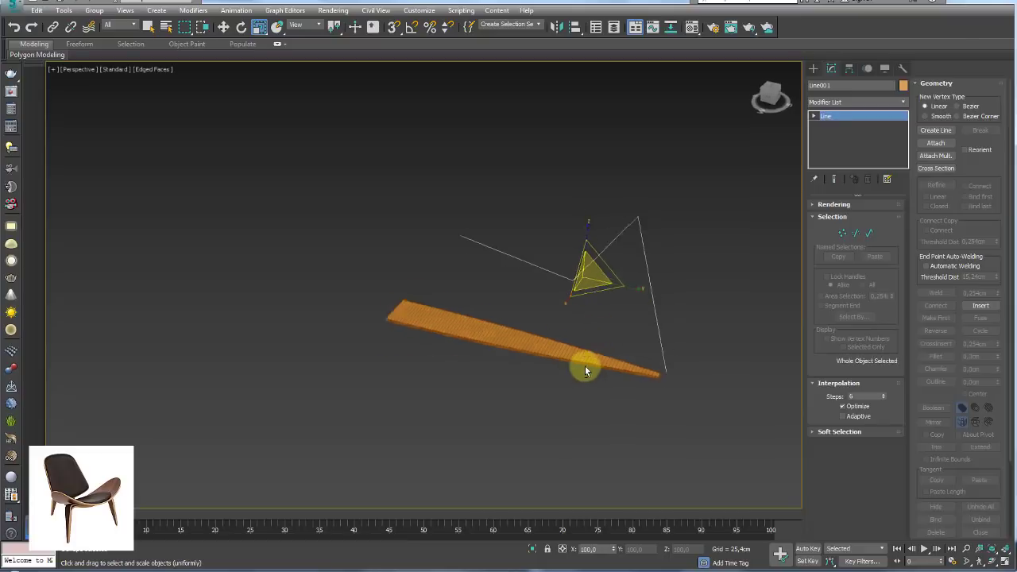
left_click(453, 337)
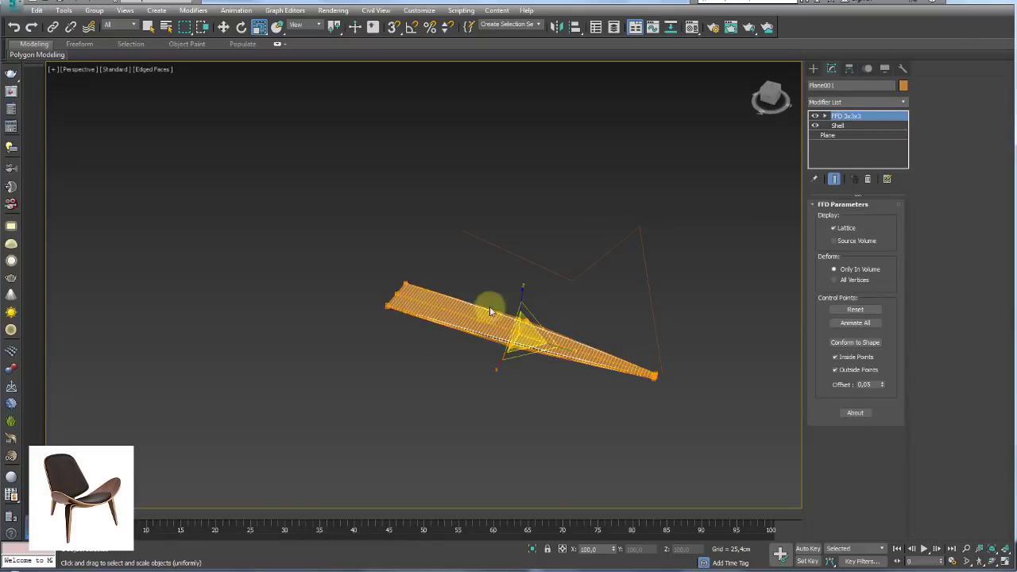
left_click(903, 102)
left_click(903, 102)
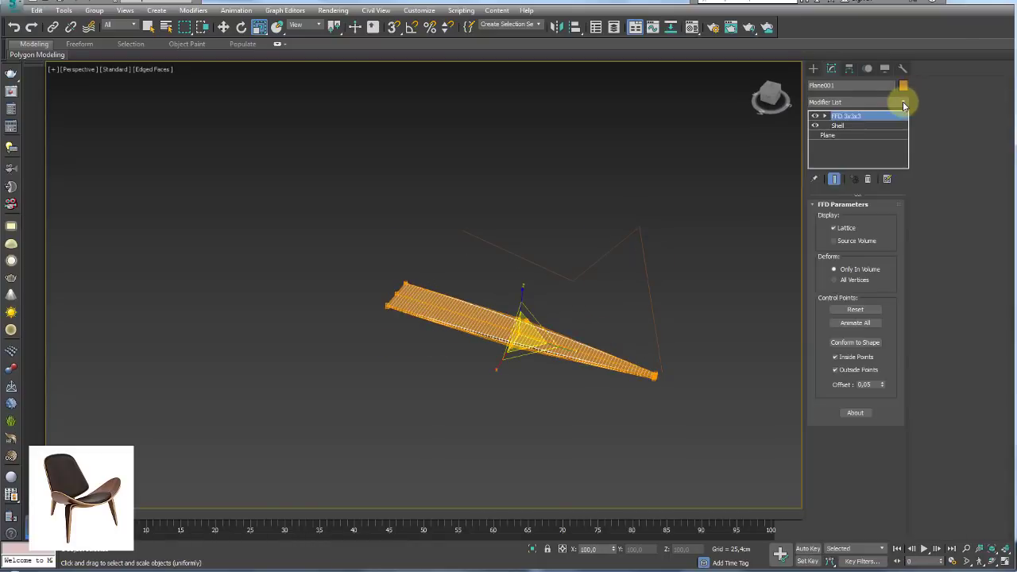
left_click(903, 102)
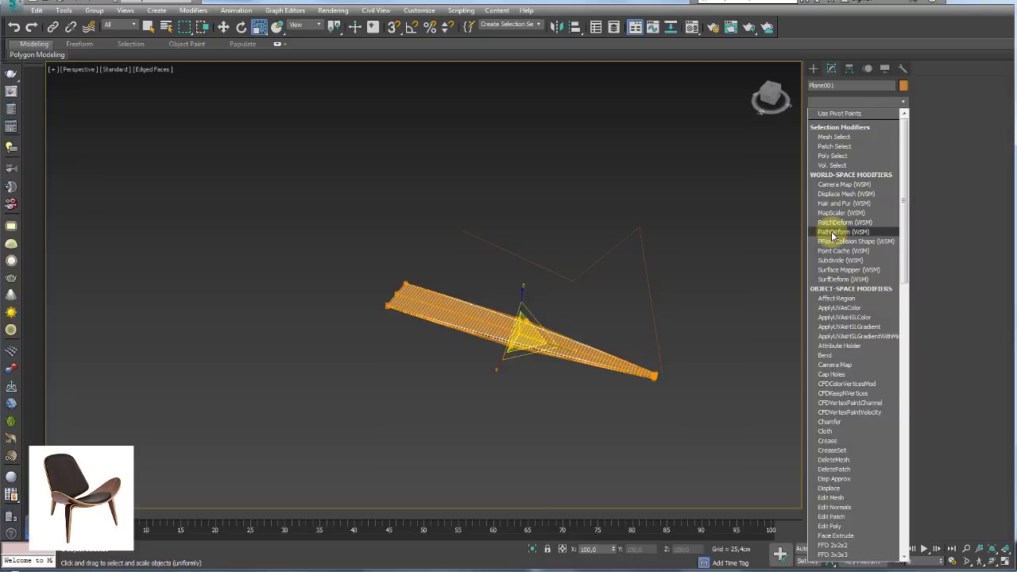
left_click(832, 232)
Pick Line001 as the deform path, move the plane onto it, and use the Y axis.
middle_click_drag(729, 295, 673, 297)
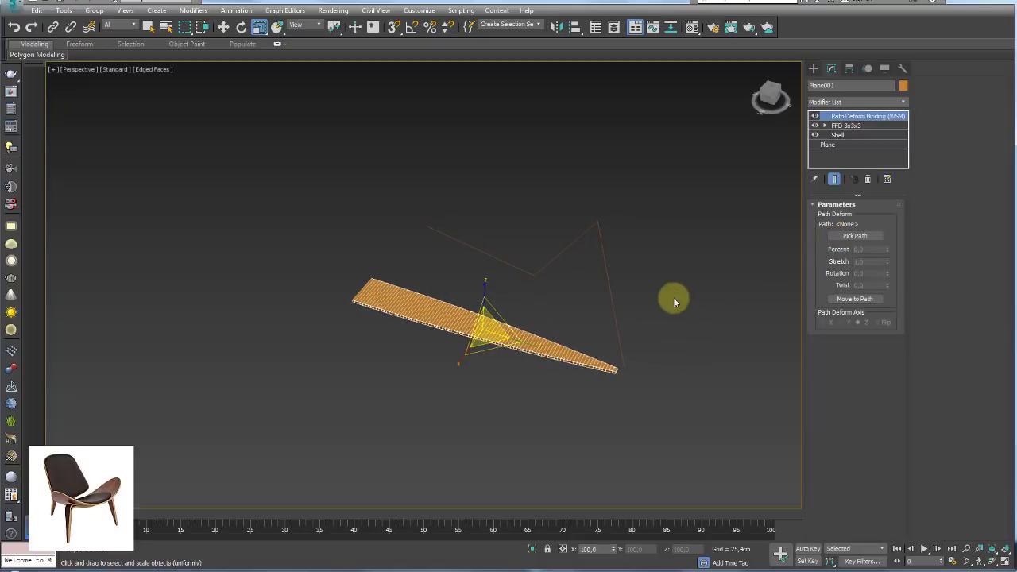
left_click(854, 236)
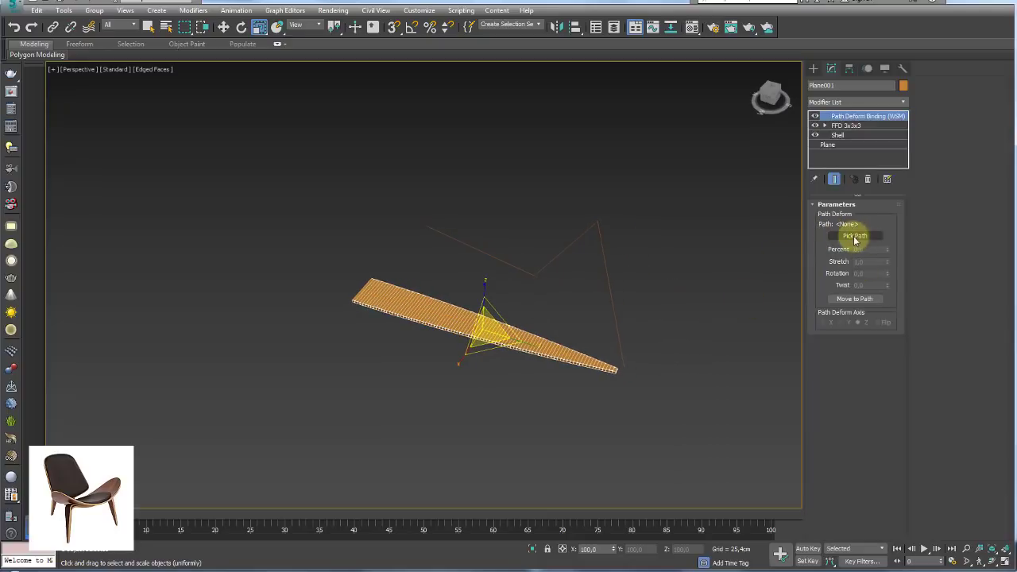
left_click(506, 264)
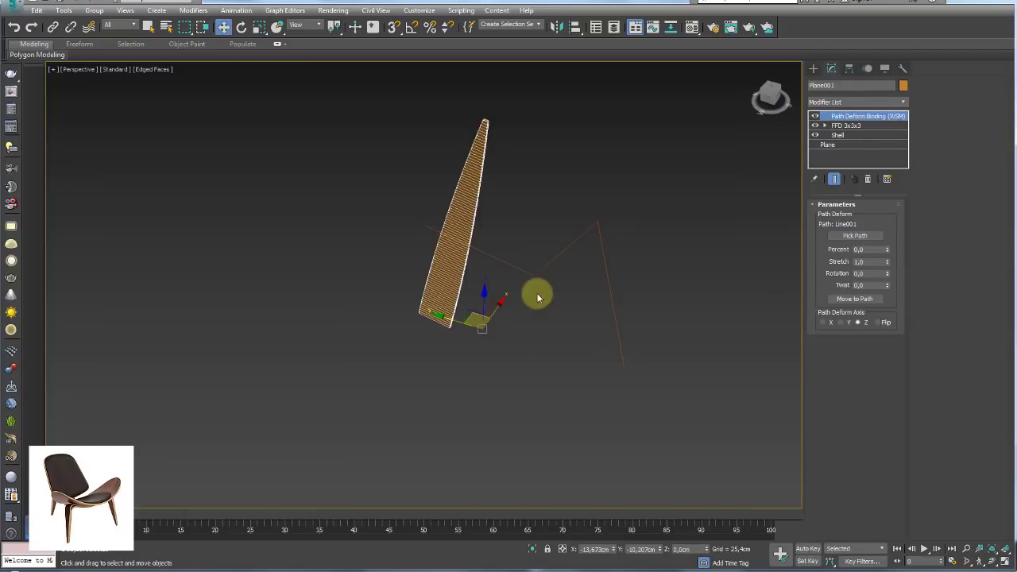
left_click(854, 299)
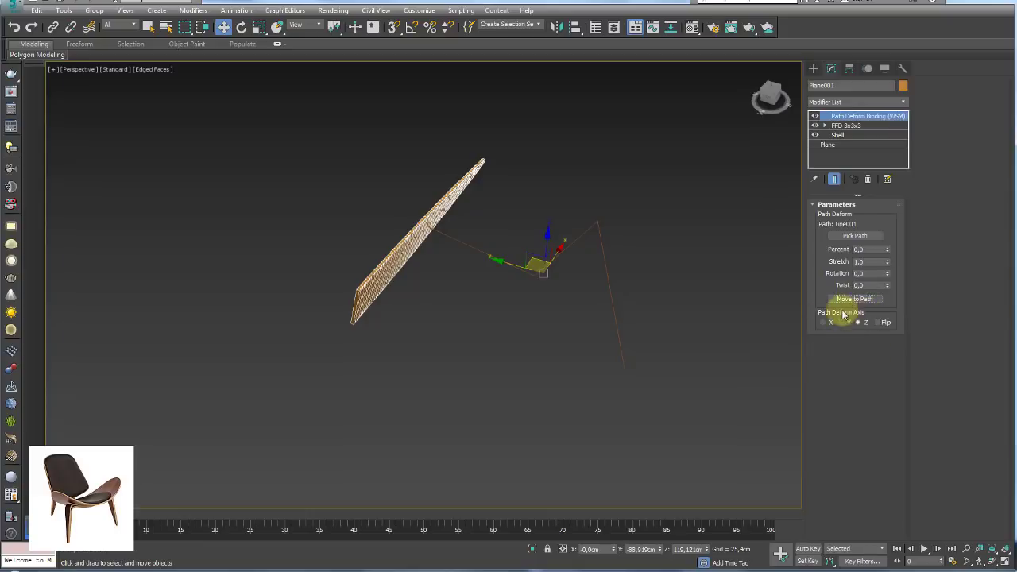
left_click(823, 323)
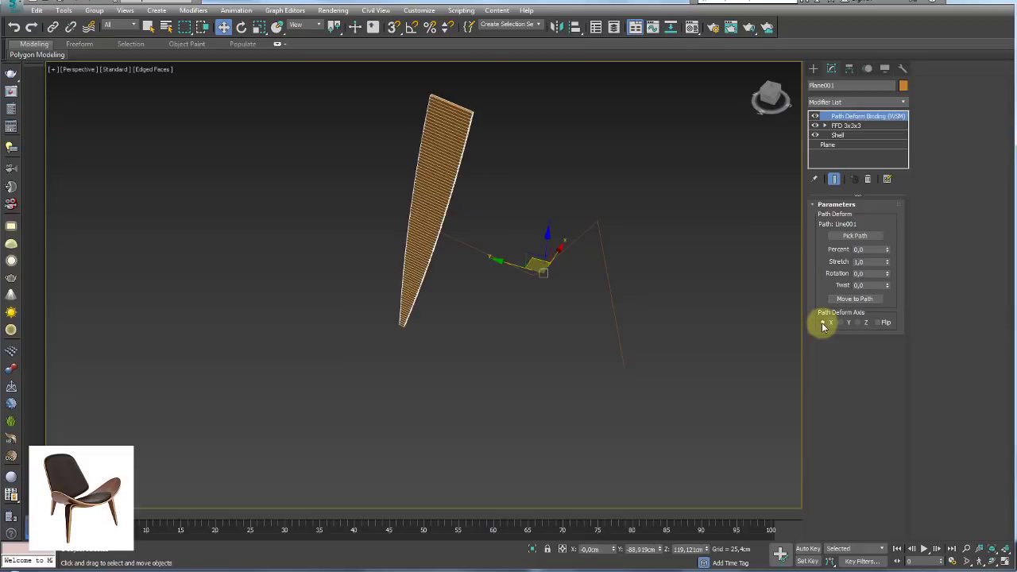
left_click(840, 323)
scroll(584, 325, "up", 2)
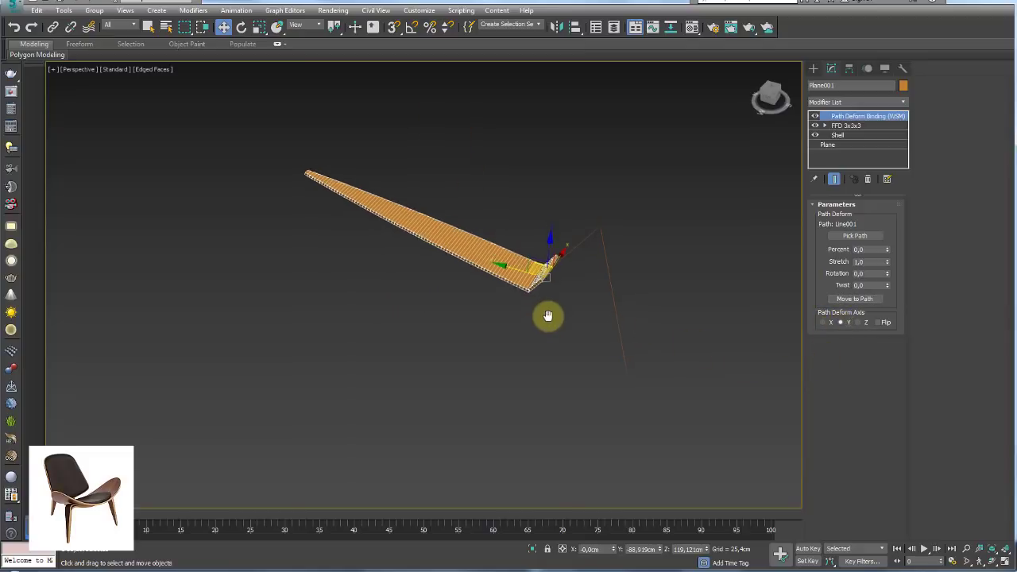
scroll(569, 316, "up", 2)
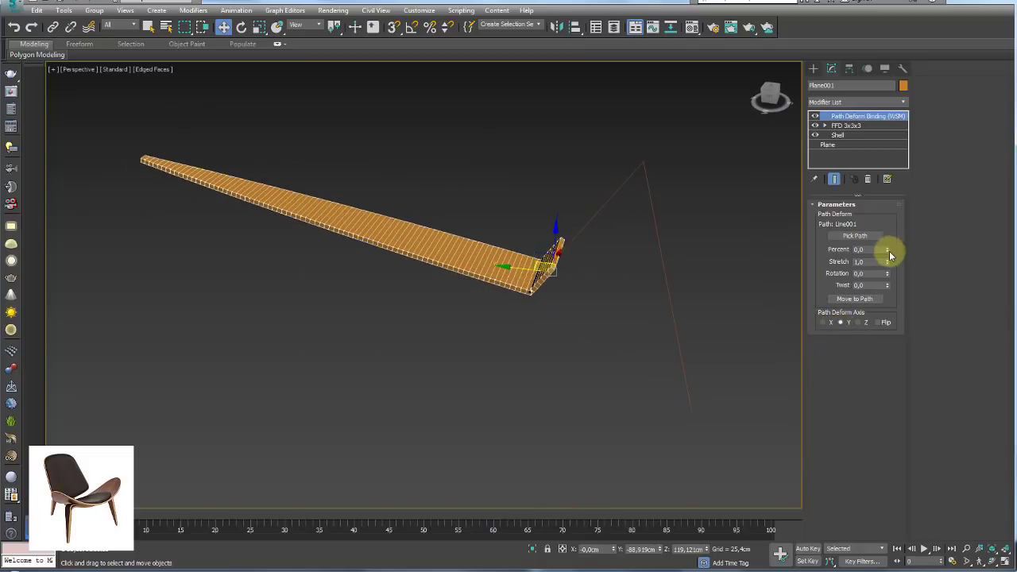
Slide the plane along the path and enable Flip.
left_click_drag(886, 251, 886, 204)
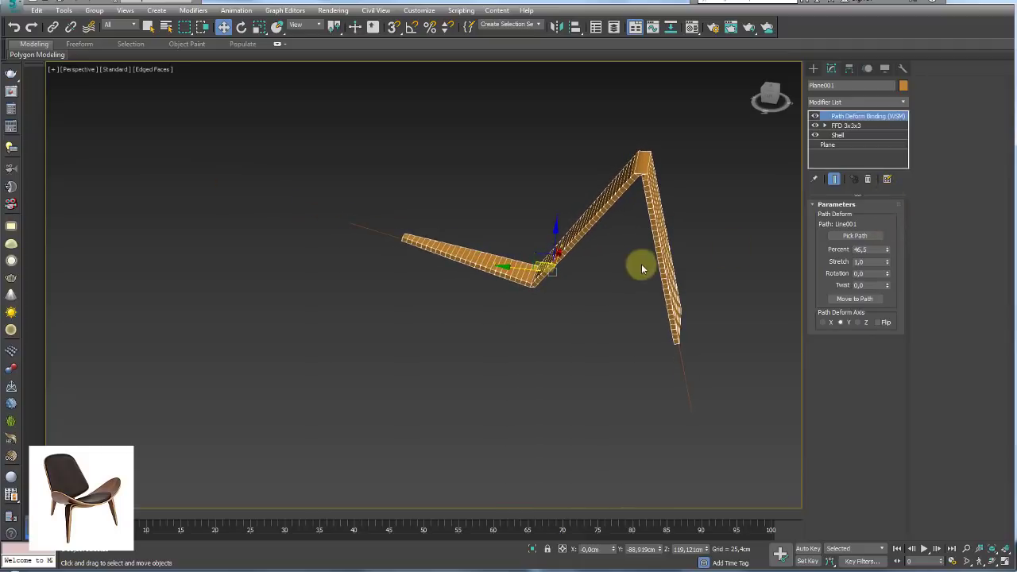
middle_click_drag(641, 264, 607, 280, "alt")
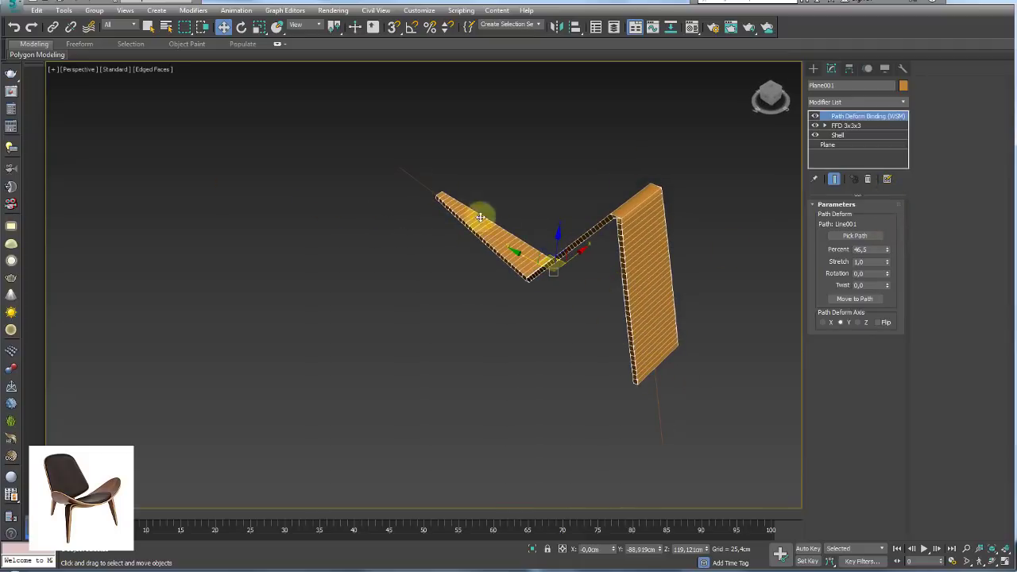
middle_click_drag(517, 258, 429, 127, "alt")
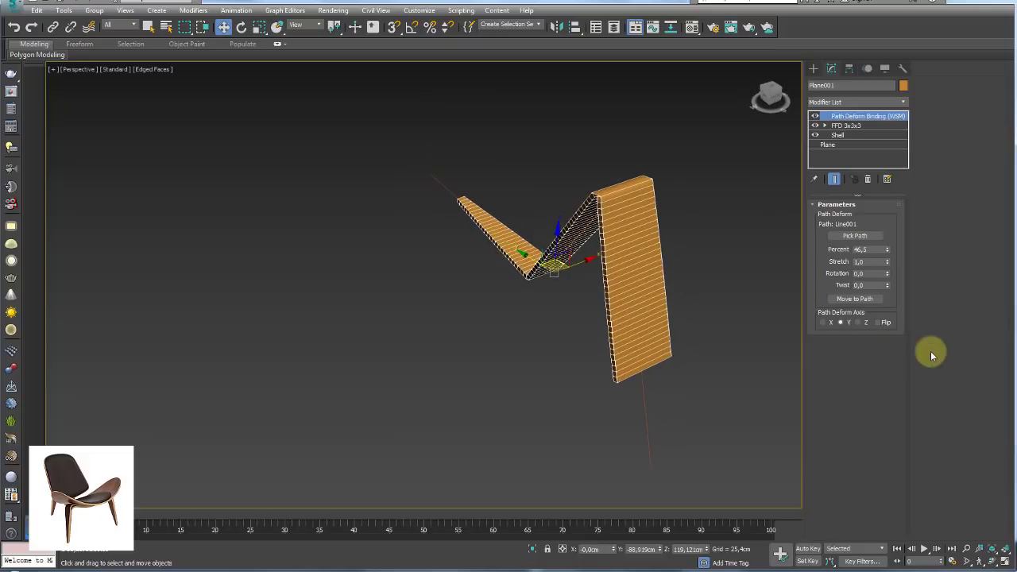
left_click(879, 322)
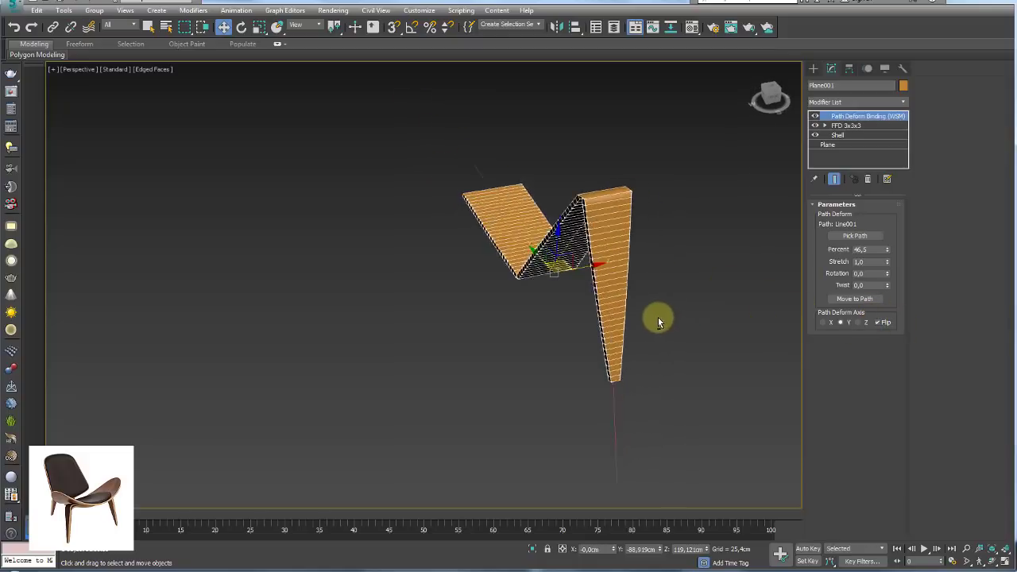
middle_click_drag(656, 315, 720, 321, "alt")
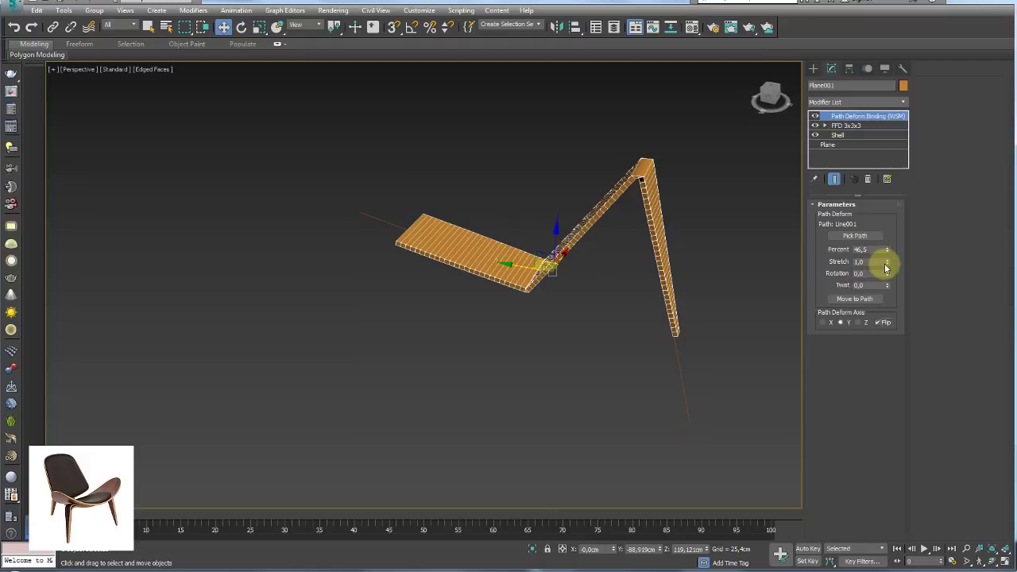
Set Path Deform Stretch to 1.335 and Percent to 50, then inspect the shell.
mouse_move(887, 263)
left_mouse_down()
mouse_move(882, 232)
mouse_move(879, 241)
left_mouse_up()
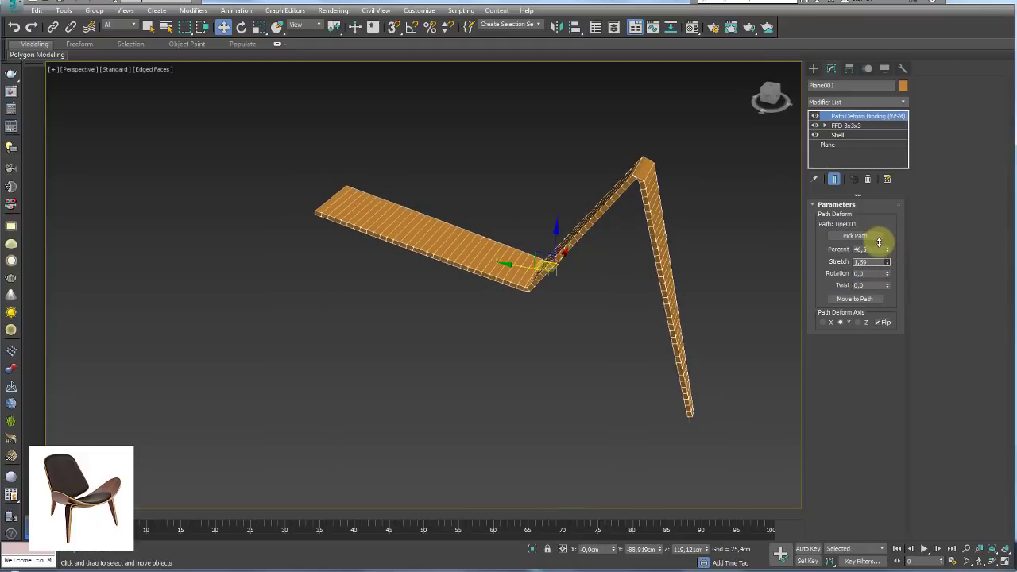
mouse_move(637, 278)
middle_mouse_down("alt")
mouse_move(687, 251)
mouse_move(679, 261)
mouse_move(624, 250)
mouse_move(691, 215)
mouse_move(646, 433)
mouse_move(653, 241)
mouse_move(547, 261)
mouse_move(572, 259)
mouse_move(381, 274)
middle_mouse_up("alt")
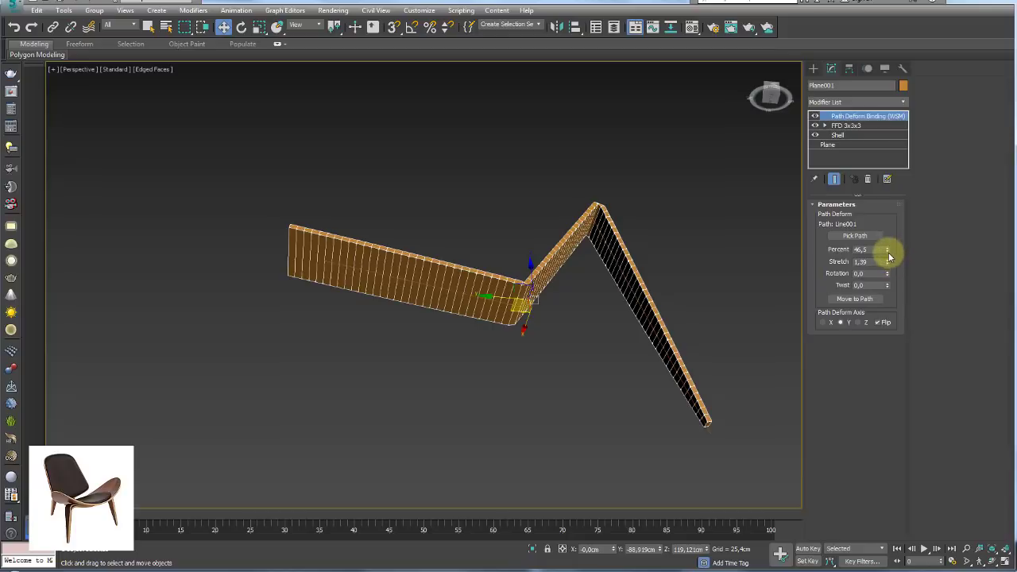
left_click_drag(888, 254, 895, 248)
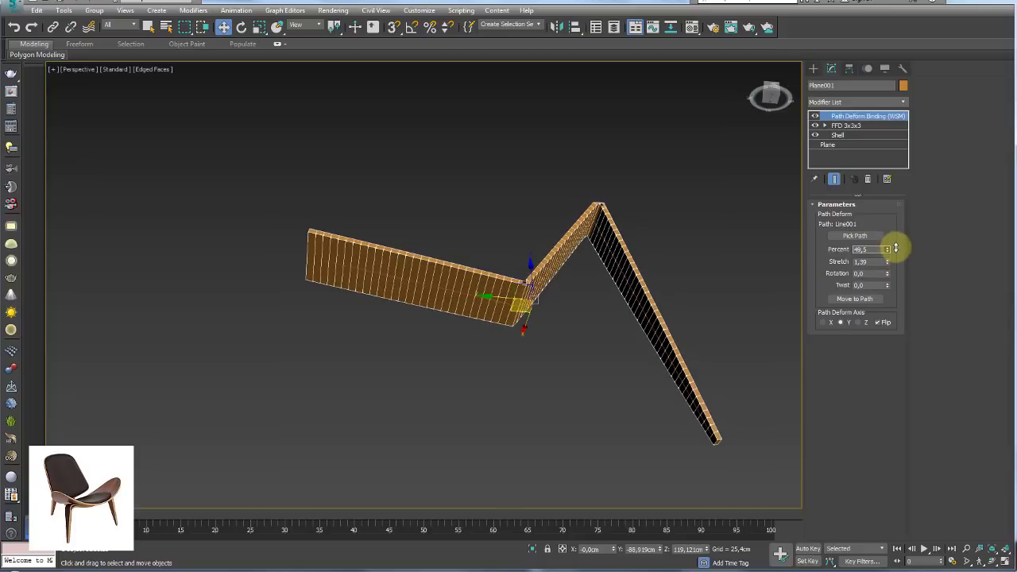
left_click_drag(896, 248, 887, 274)
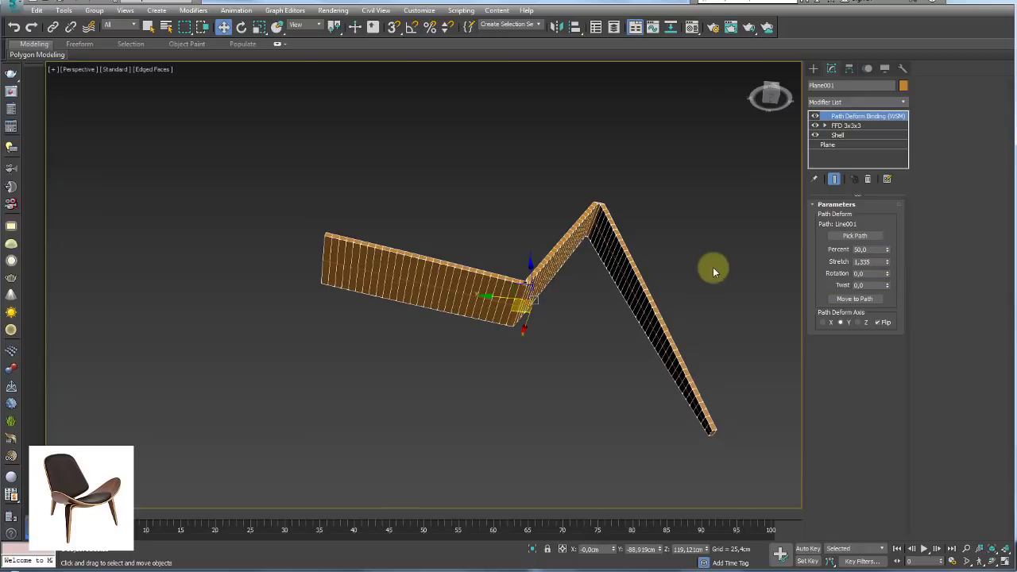
mouse_move(712, 267)
middle_mouse_down("alt")
mouse_move(664, 328)
mouse_move(696, 403)
mouse_move(678, 313)
middle_mouse_up("alt")
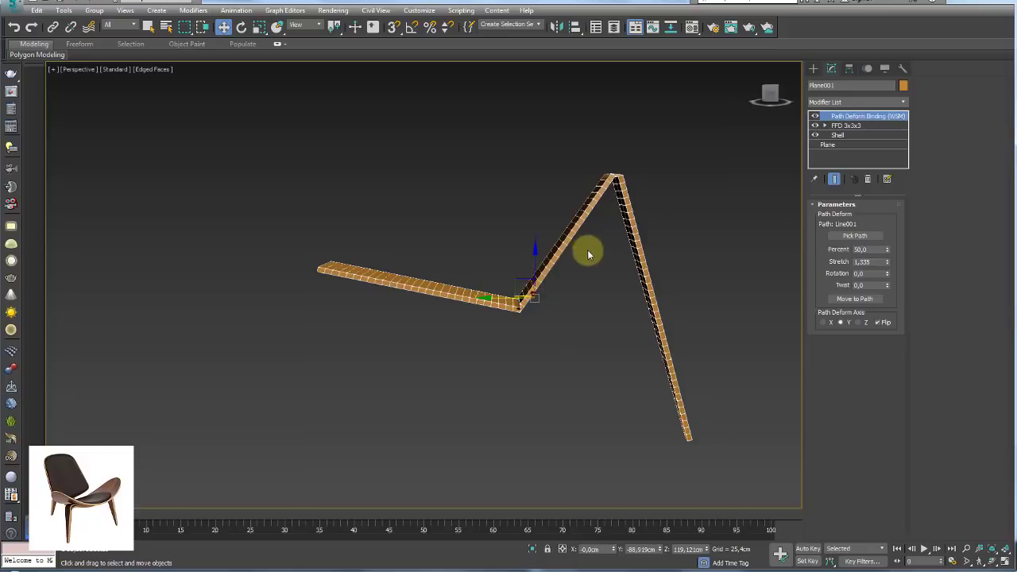
mouse_move(491, 476)
middle_mouse_down("alt")
mouse_move(581, 299)
mouse_move(574, 262)
middle_mouse_up("alt")
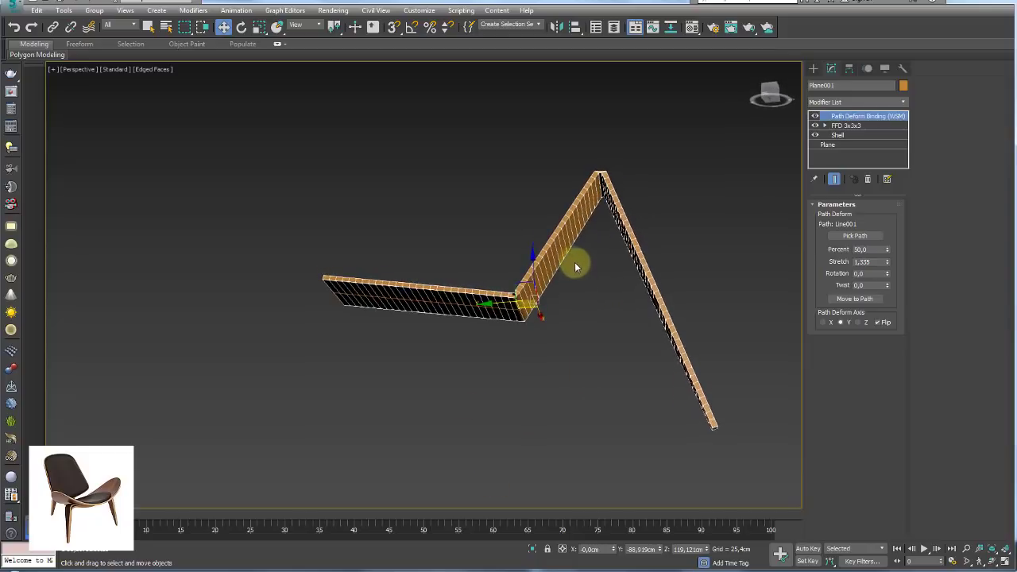
Select Line001's lower corner vertex in Vertex sub-object mode.
left_click(552, 259)
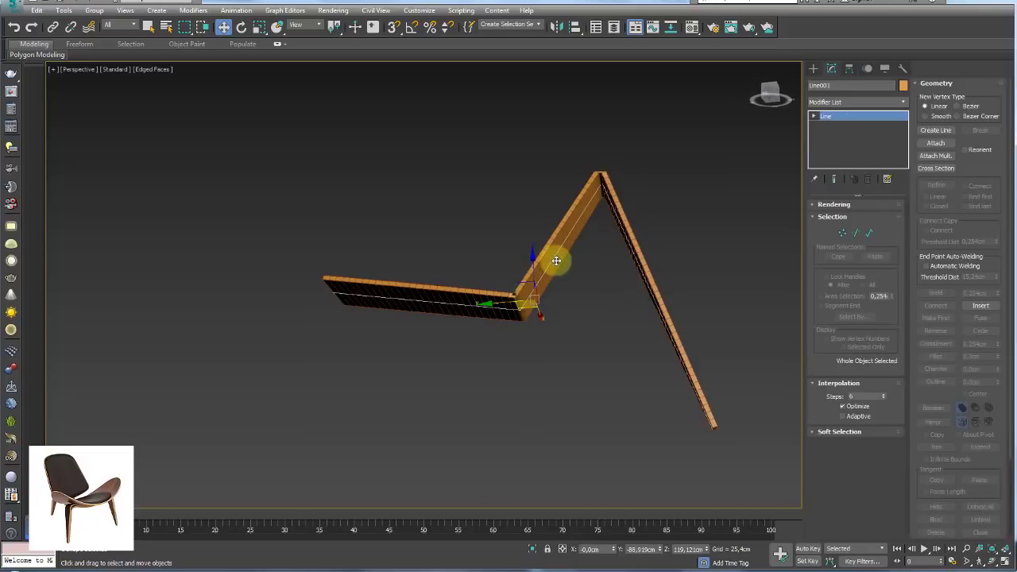
scroll(551, 270, "up", 1)
scroll(551, 291, "up", 2)
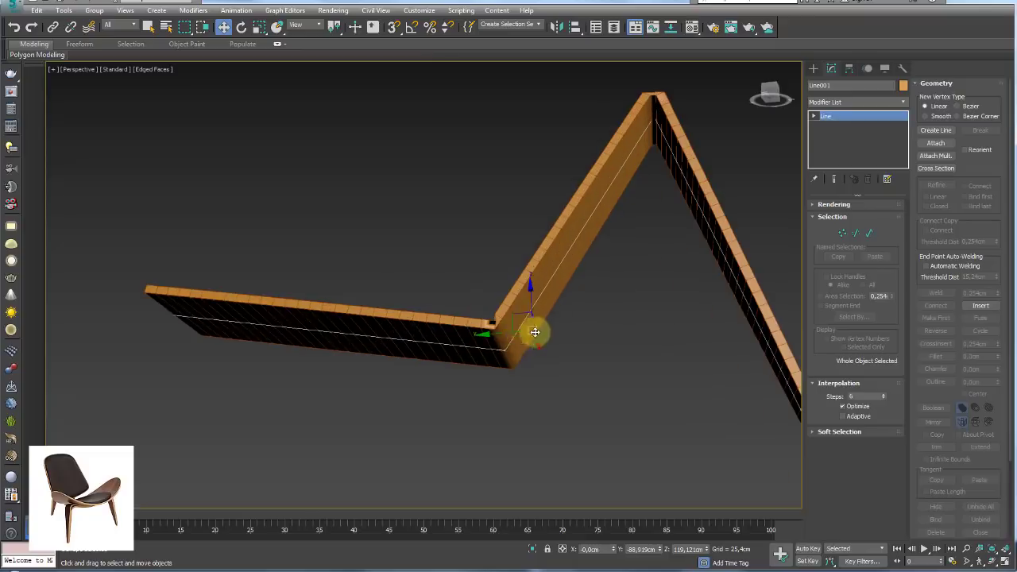
left_click(843, 233)
left_click(509, 343)
mouse_move(567, 279)
middle_mouse_down("alt")
mouse_move(664, 233)
mouse_move(679, 278)
middle_mouse_up("alt")
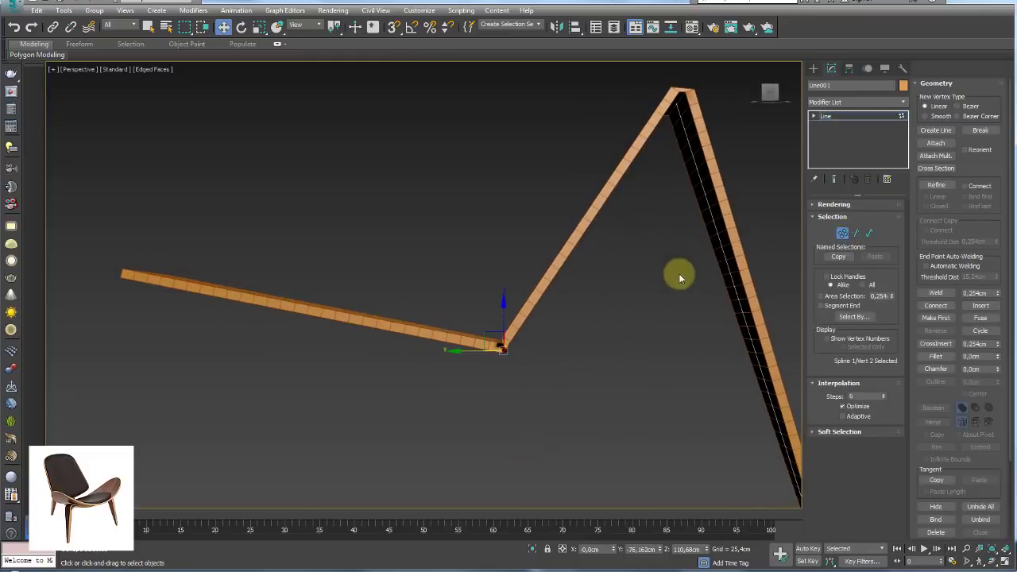
Fillet the lower corner to about 65 cm so the ribbon curves smoothly.
left_click(998, 355)
left_click_drag(999, 356, 999, 348)
middle_click_drag(641, 361, 642, 379, "alt")
scroll(625, 325, "down", 3)
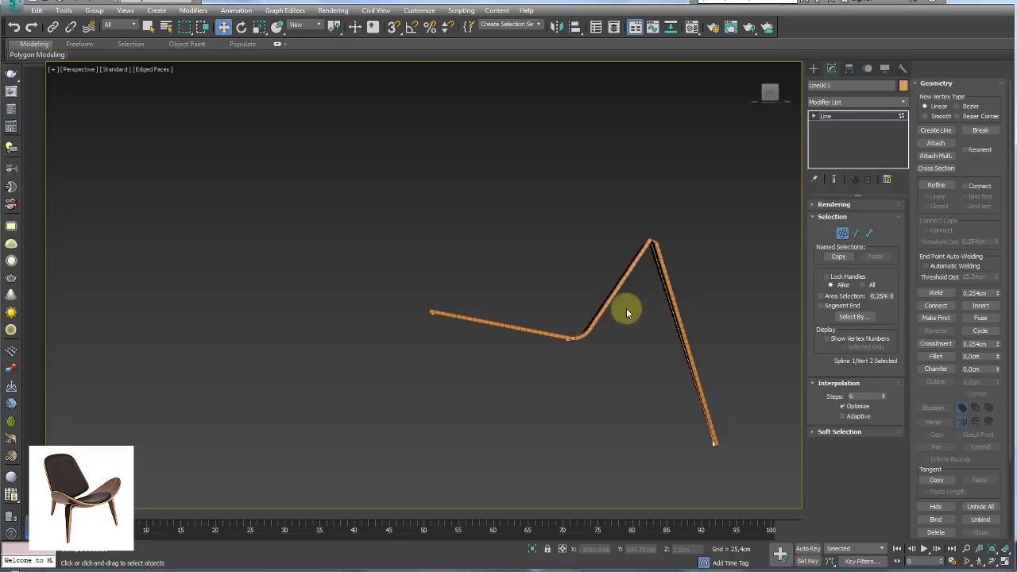
mouse_move(626, 310)
middle_mouse_down("alt")
mouse_move(631, 368)
mouse_move(613, 339)
mouse_move(536, 333)
mouse_move(642, 365)
middle_mouse_up("alt")
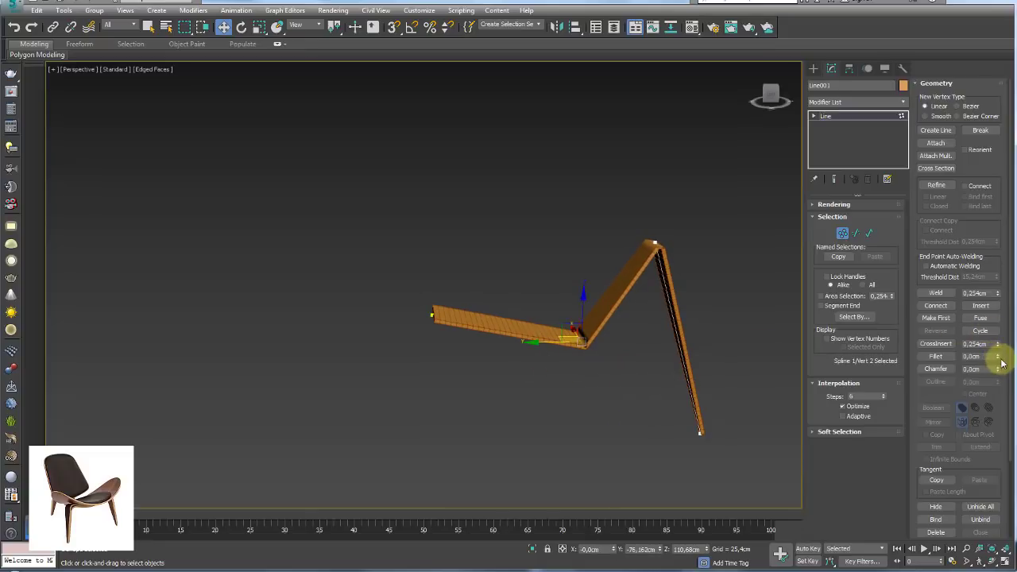
left_click_drag(998, 359, 996, 350)
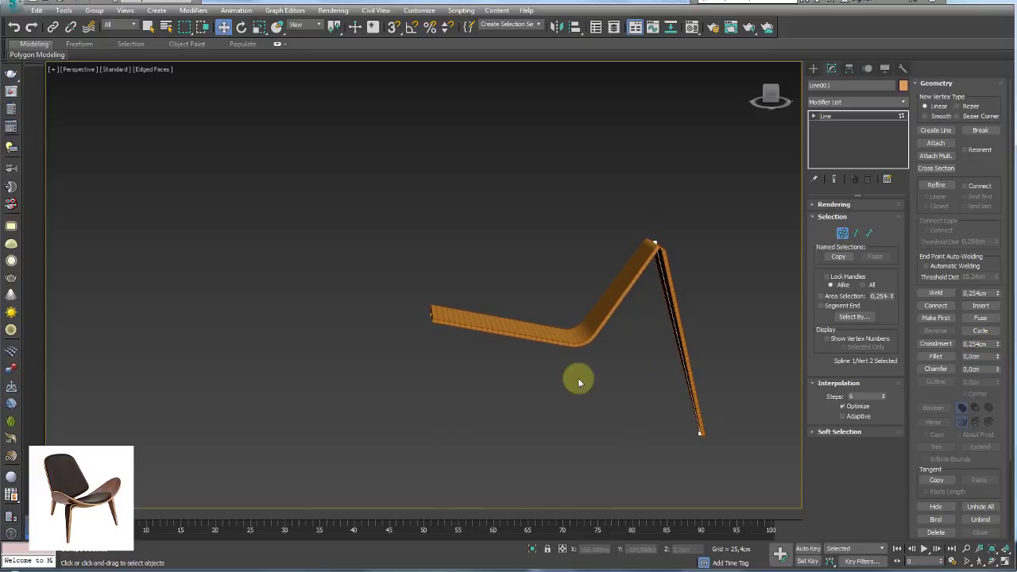
middle_click_drag(578, 382, 521, 361, "alt")
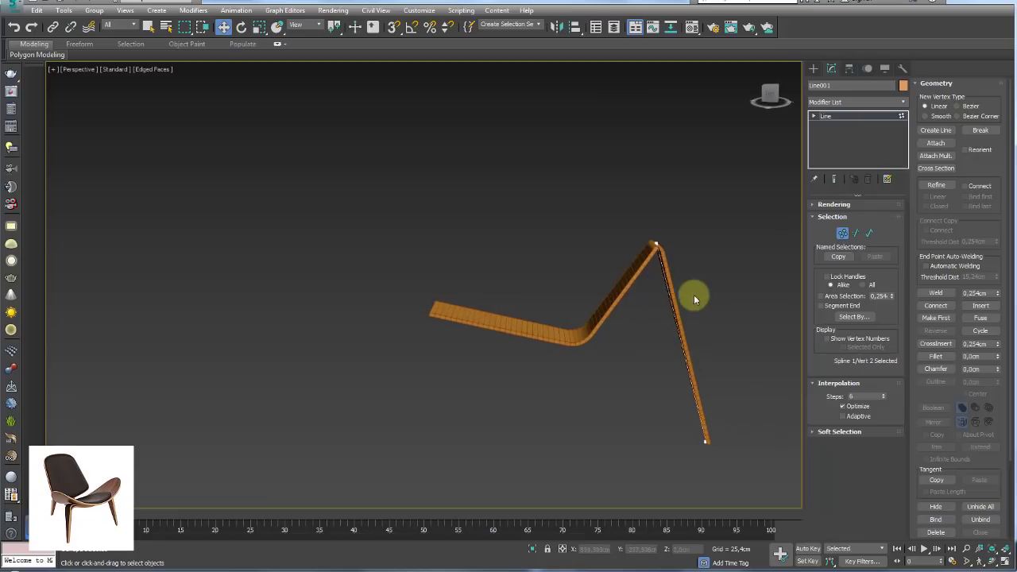
Fillet the path's top corner vertex to about 30 cm.
left_click(653, 243)
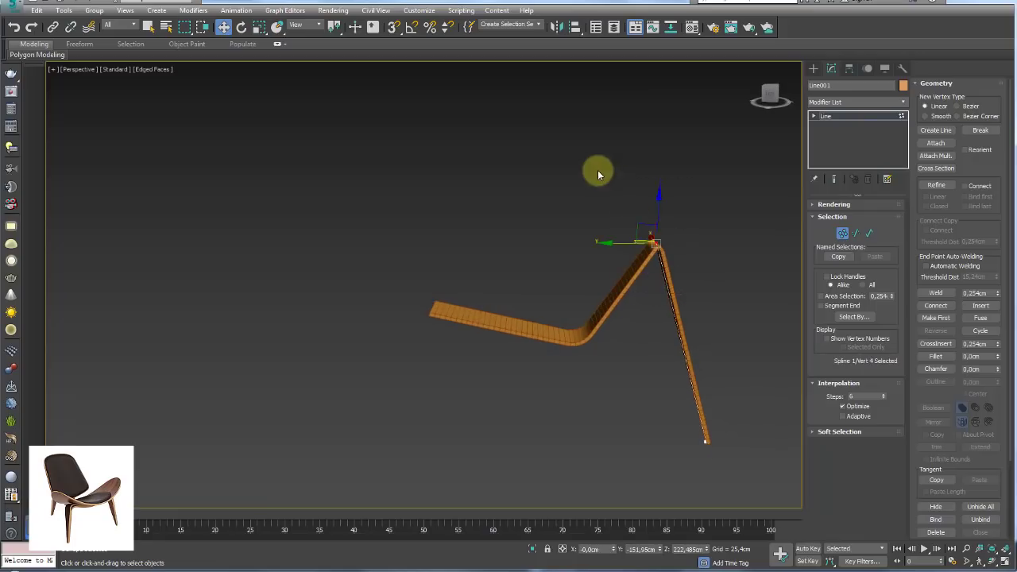
scroll(663, 249, "up", 2)
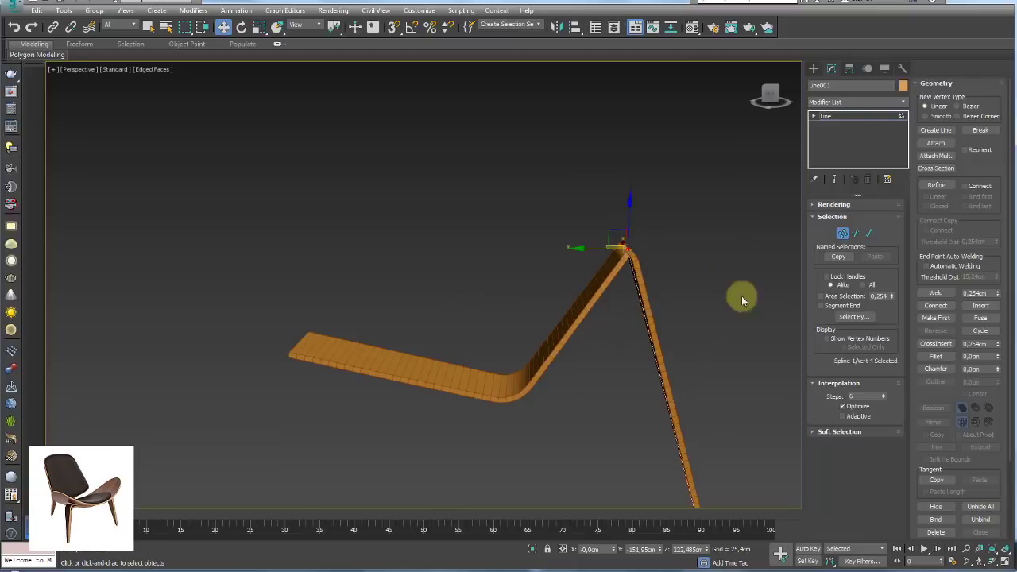
left_click_drag(997, 355, 999, 354)
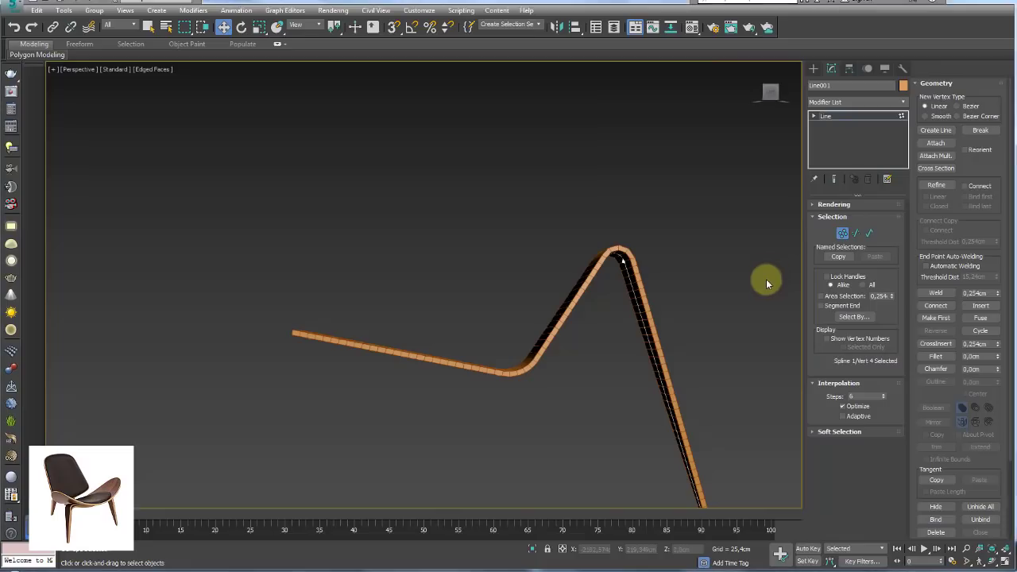
Raise the peak vertices, exit Vertex mode and select the shelled Plane001 ribbon.
left_click(627, 256)
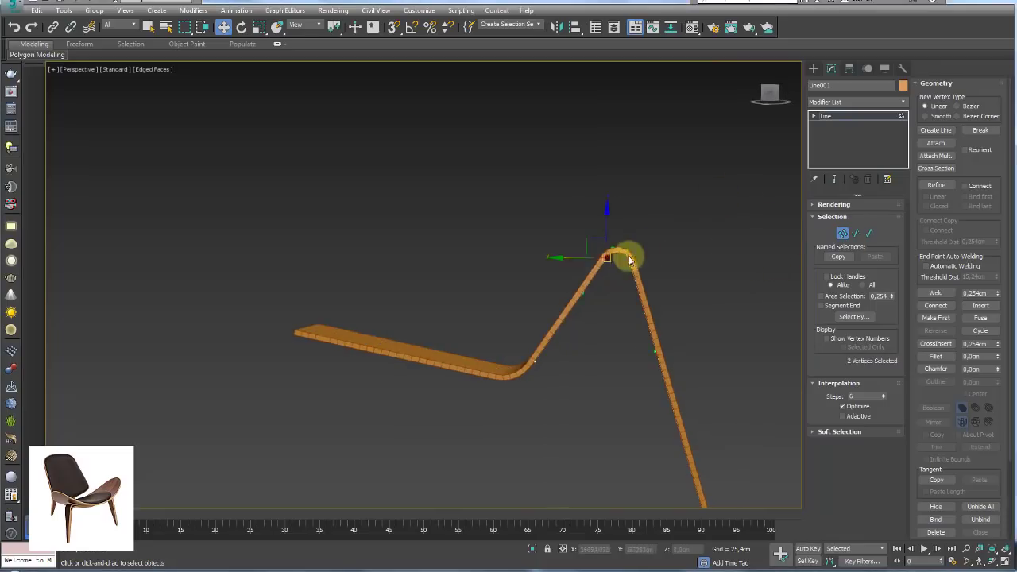
left_click_drag(619, 241, 636, 205)
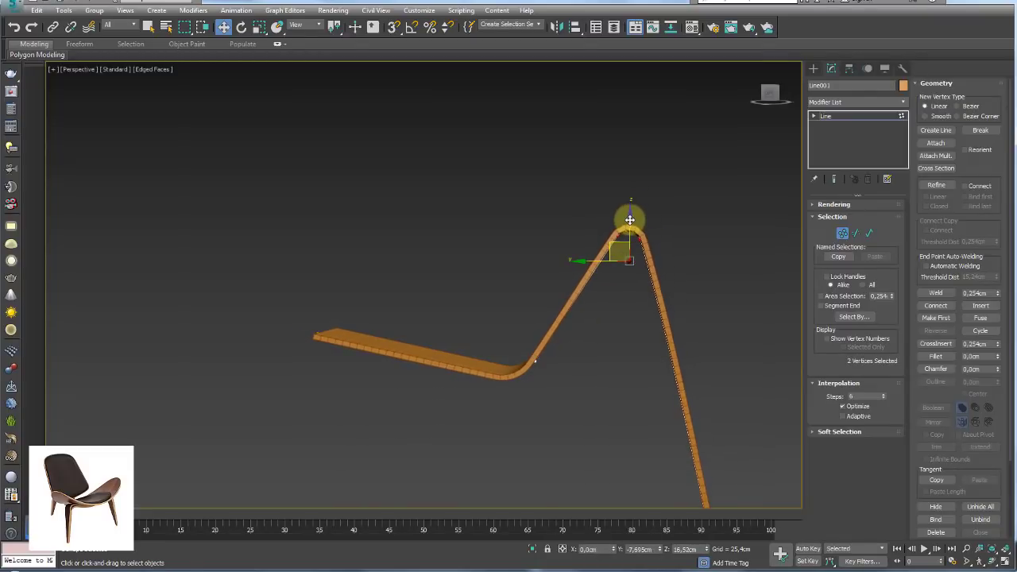
mouse_move(691, 247)
middle_mouse_down("alt")
mouse_move(608, 280)
mouse_move(686, 301)
mouse_move(686, 267)
mouse_move(608, 266)
mouse_move(628, 302)
middle_mouse_up("alt")
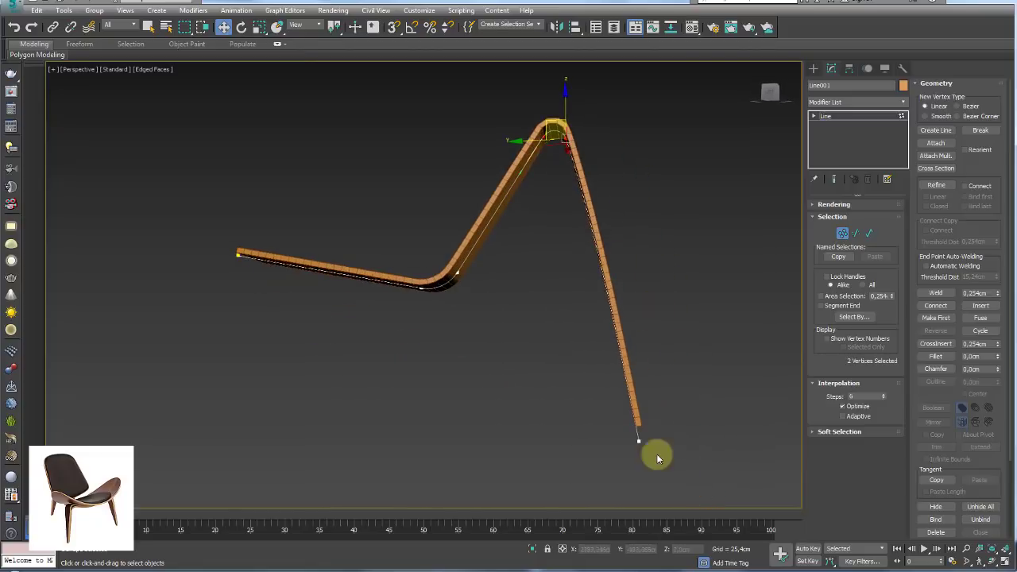
left_click(640, 439)
middle_click_drag(580, 325, 492, 280, "alt")
left_click_drag(262, 216, 201, 262)
left_click(826, 116)
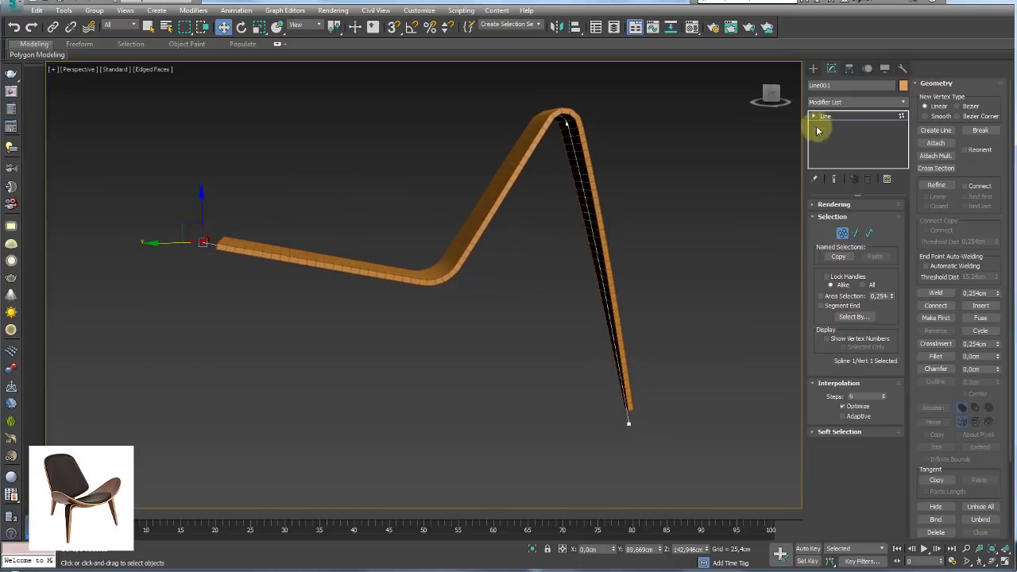
left_click(596, 215)
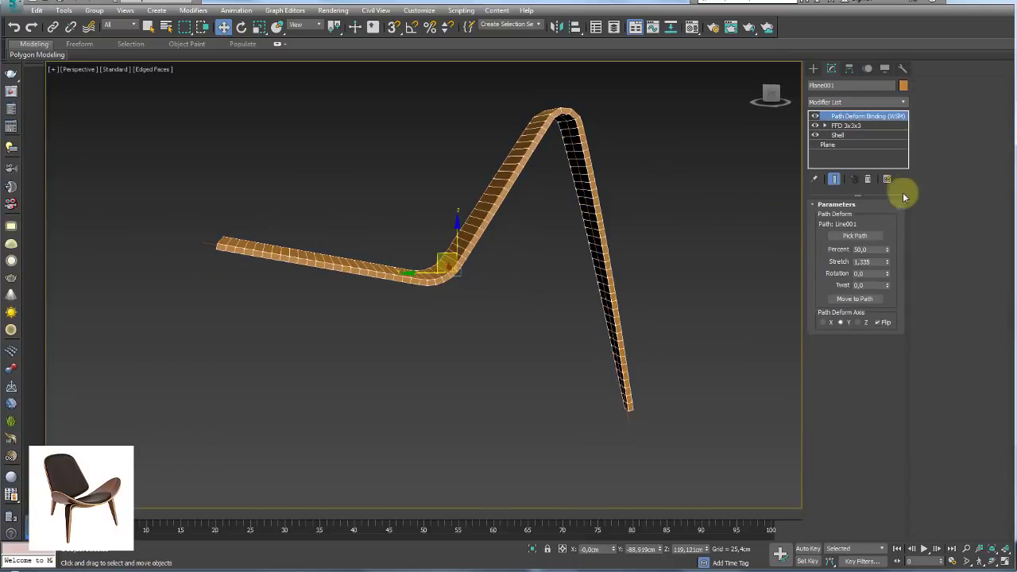
Stretch the ribbon along the path to 1.376, keeping Percent at 50.
middle_click_drag(548, 182, 605, 266)
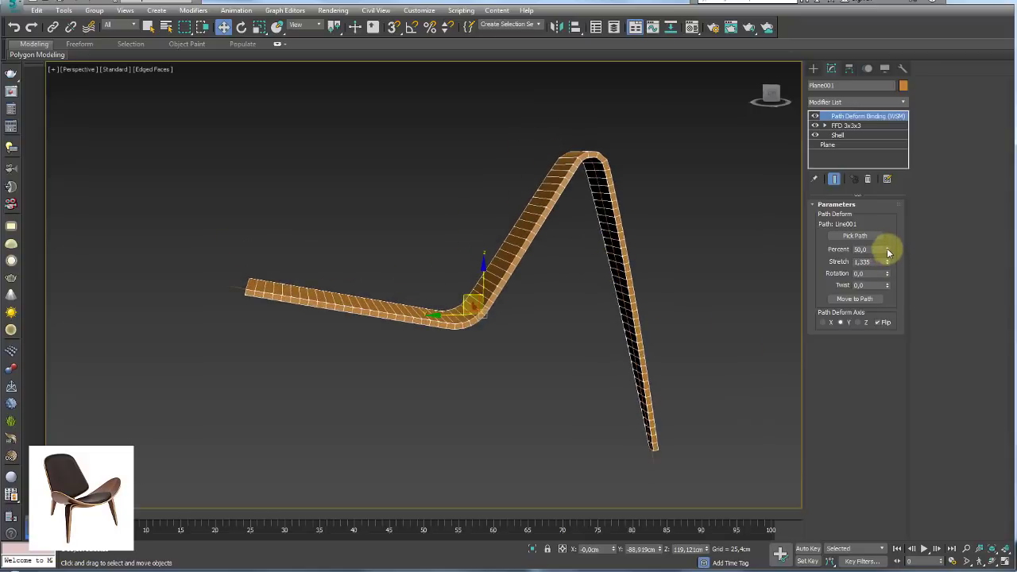
left_click_drag(888, 253, 889, 251)
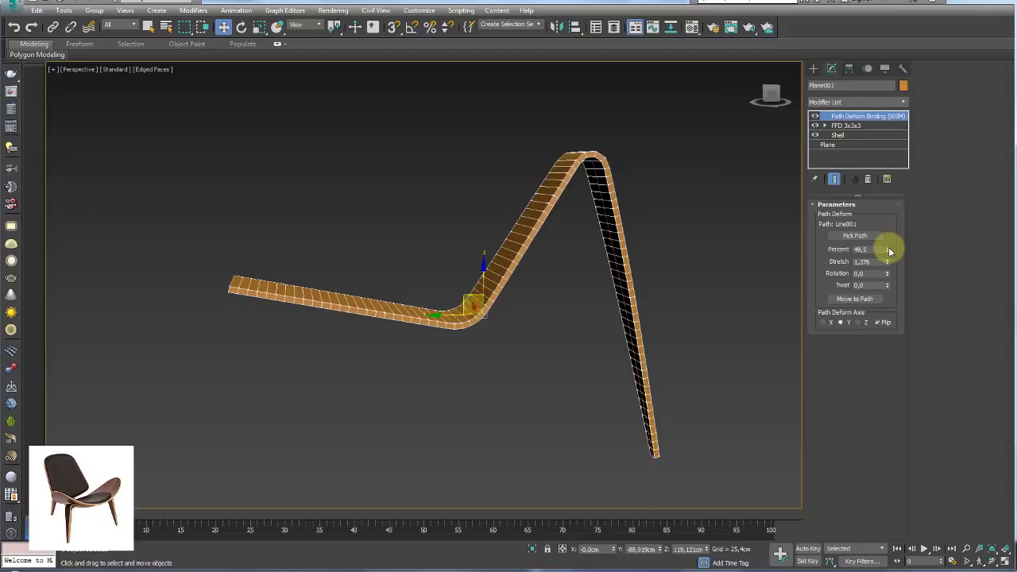
mouse_move(725, 240)
middle_mouse_down("alt")
mouse_move(628, 291)
mouse_move(649, 352)
mouse_move(660, 271)
mouse_move(671, 266)
middle_mouse_up("alt")
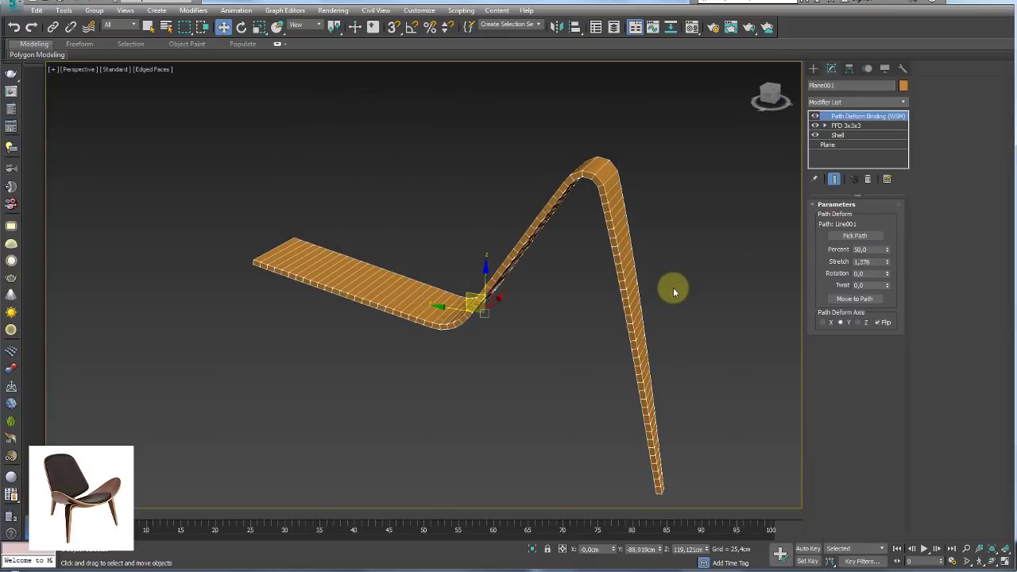
scroll(591, 165, "up", 3)
scroll(547, 217, "up", 4)
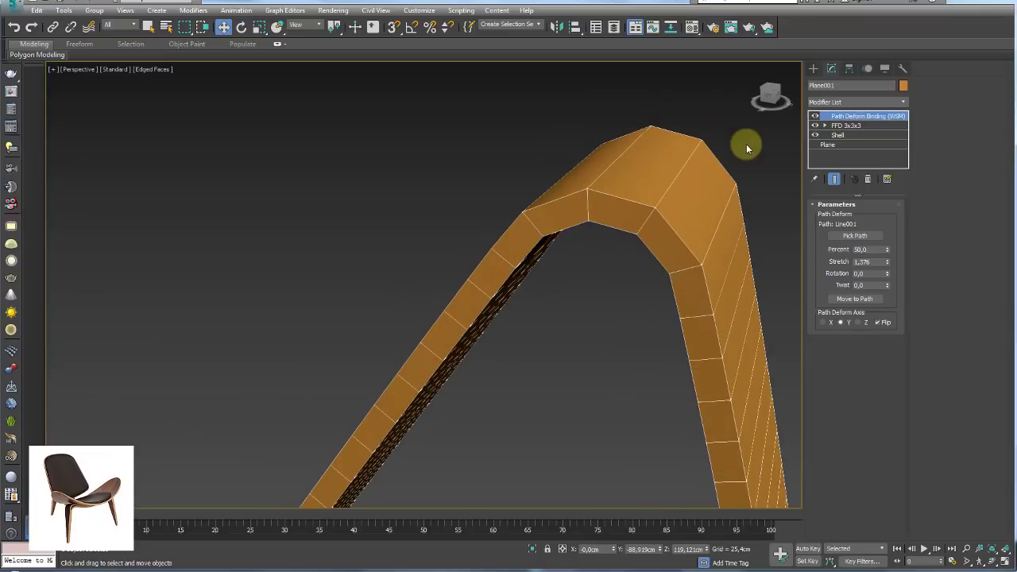
Raise the base Plane's Length Segs from 89 to 191.
scroll(715, 166, "down", 5)
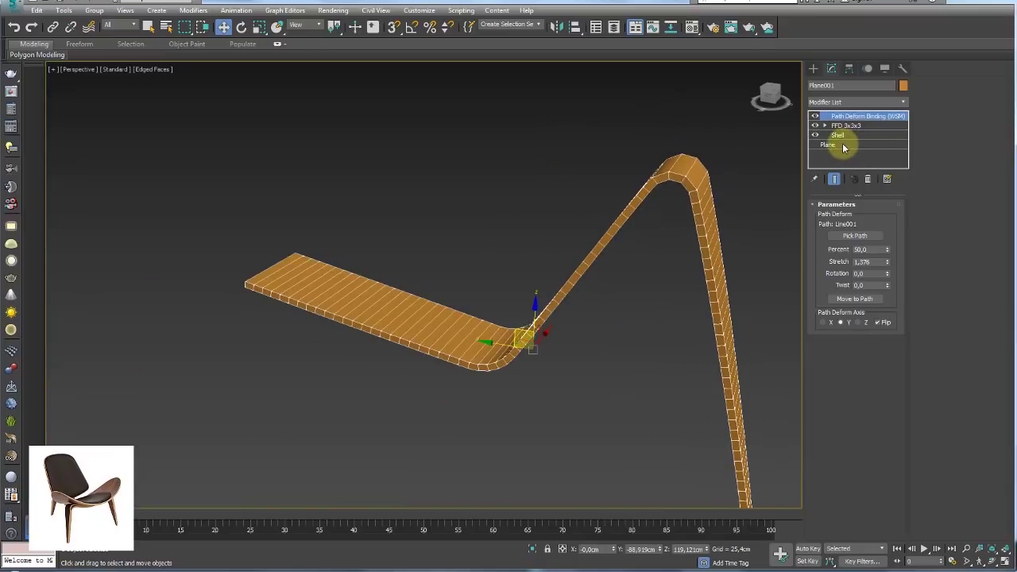
left_click(842, 145)
mouse_move(768, 200)
middle_mouse_down("alt")
mouse_move(749, 243)
mouse_move(715, 241)
middle_mouse_up("alt")
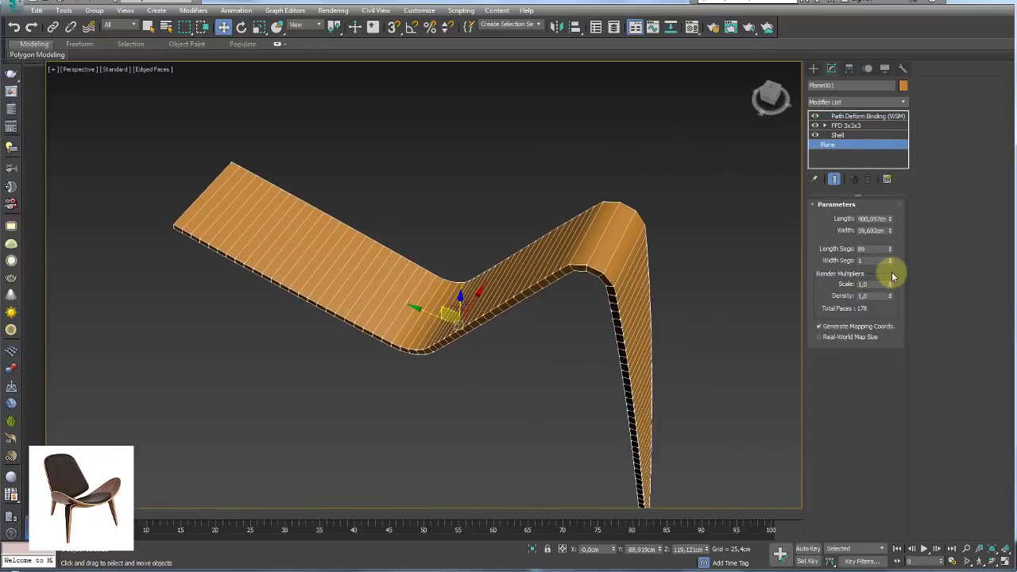
left_click_drag(892, 253, 891, 189)
mouse_move(636, 233)
middle_mouse_down("alt")
mouse_move(653, 283)
mouse_move(583, 309)
mouse_move(608, 246)
mouse_move(652, 266)
middle_mouse_up("alt")
scroll(583, 309, "up", 3)
scroll(608, 245, "down", 6)
scroll(608, 175, "up", 3)
scroll(556, 95, "up", 3)
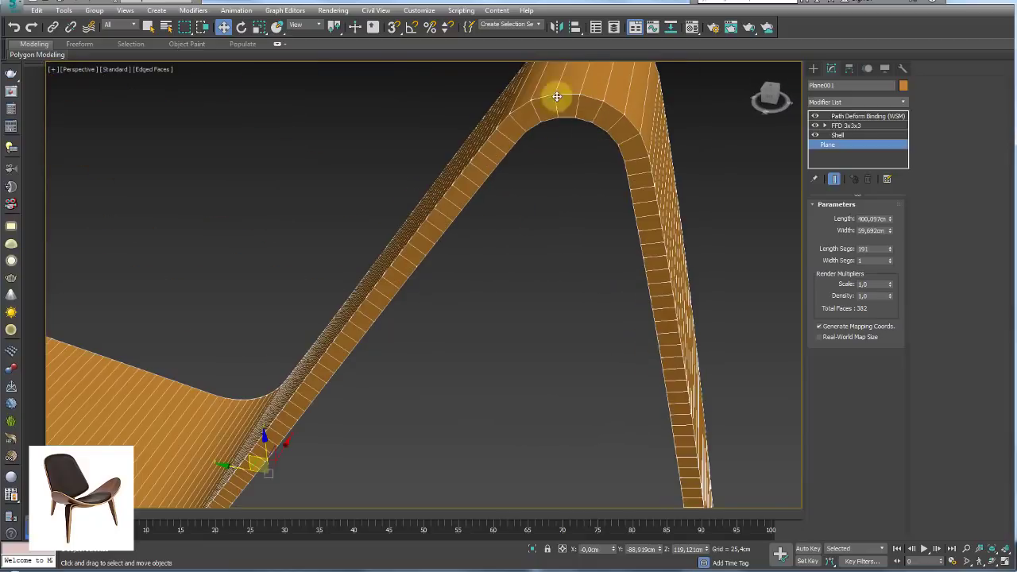
Orbit around the bent ribbon to inspect its smoother curves from several angles.
middle_click_drag(629, 144, 669, 267, "alt")
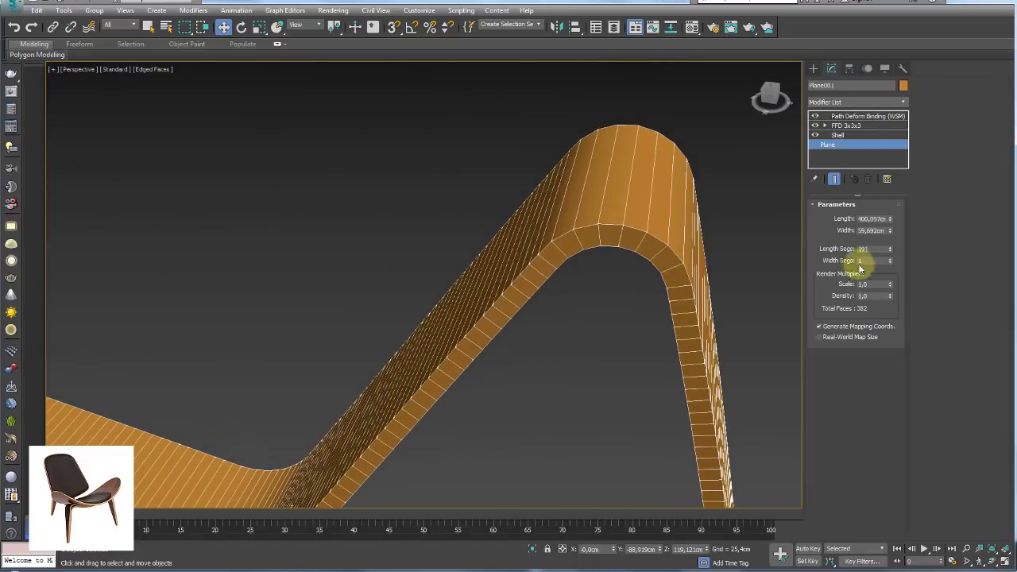
mouse_move(741, 246)
middle_mouse_down("alt")
mouse_move(681, 229)
mouse_move(698, 273)
mouse_move(686, 325)
mouse_move(701, 346)
mouse_move(687, 268)
mouse_move(708, 228)
mouse_move(697, 225)
mouse_move(679, 182)
middle_mouse_up("alt")
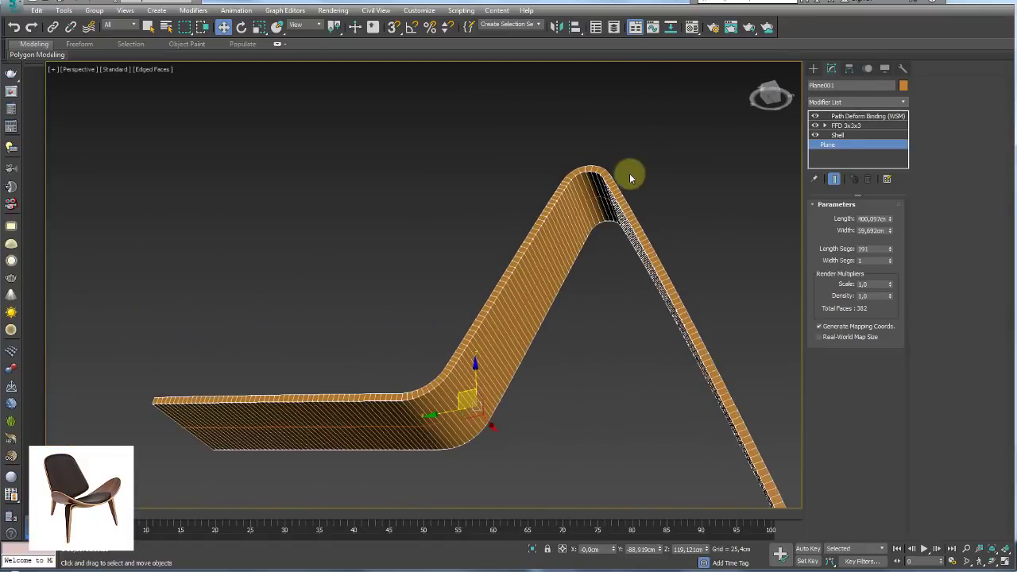
mouse_move(537, 256)
middle_mouse_down("alt")
mouse_move(587, 301)
mouse_move(635, 325)
mouse_move(603, 349)
mouse_move(650, 176)
middle_mouse_up("alt")
mouse_move(702, 243)
middle_mouse_down("alt")
mouse_move(652, 347)
mouse_move(805, 383)
middle_mouse_up("alt")
scroll(651, 348, "down", 5)
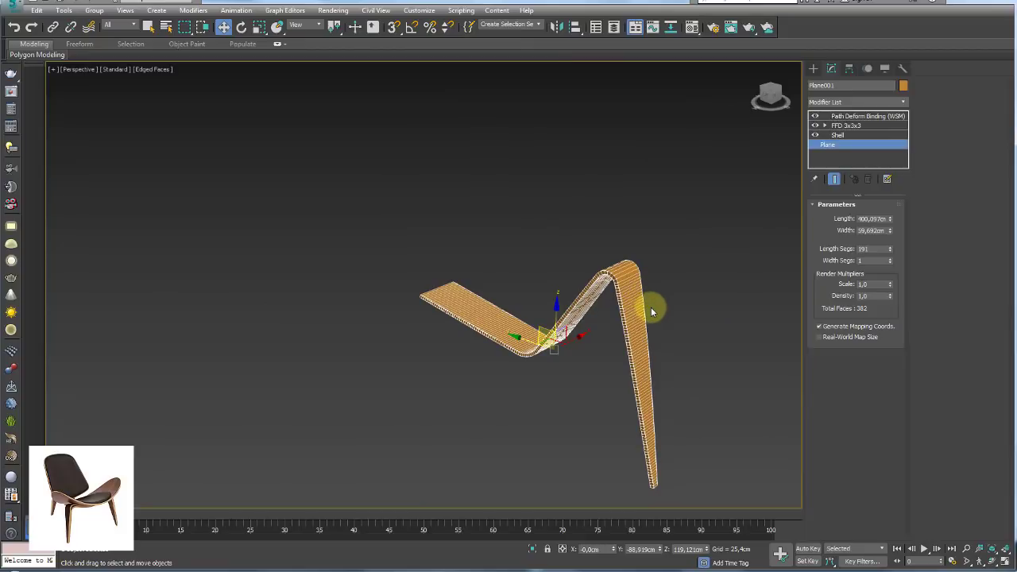
mouse_move(628, 328)
middle_mouse_down("alt")
mouse_move(590, 302)
mouse_move(527, 291)
mouse_move(654, 275)
mouse_move(625, 298)
middle_mouse_up("alt")
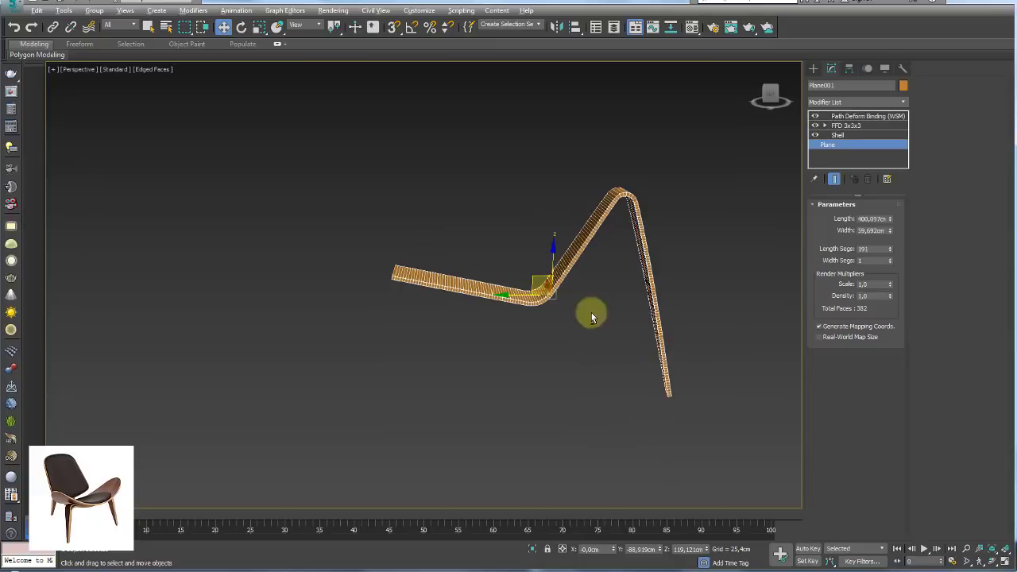
On the chair photo, draw blue strokes along the outer and inner back-support curves.
key("alt+Tab")
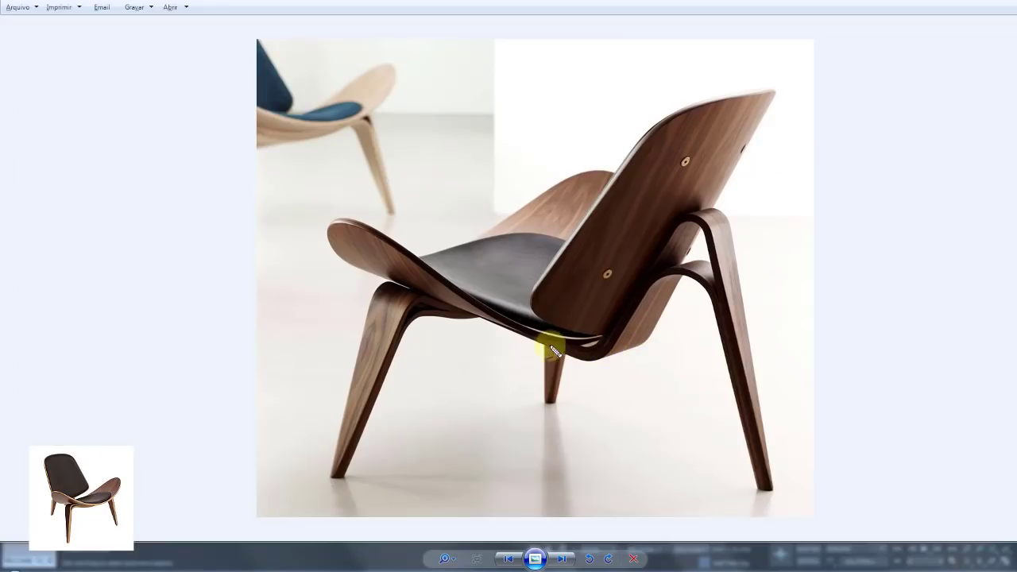
mouse_move(589, 347)
left_mouse_down()
mouse_move(656, 236)
mouse_move(697, 208)
mouse_move(720, 258)
mouse_move(751, 442)
left_mouse_up()
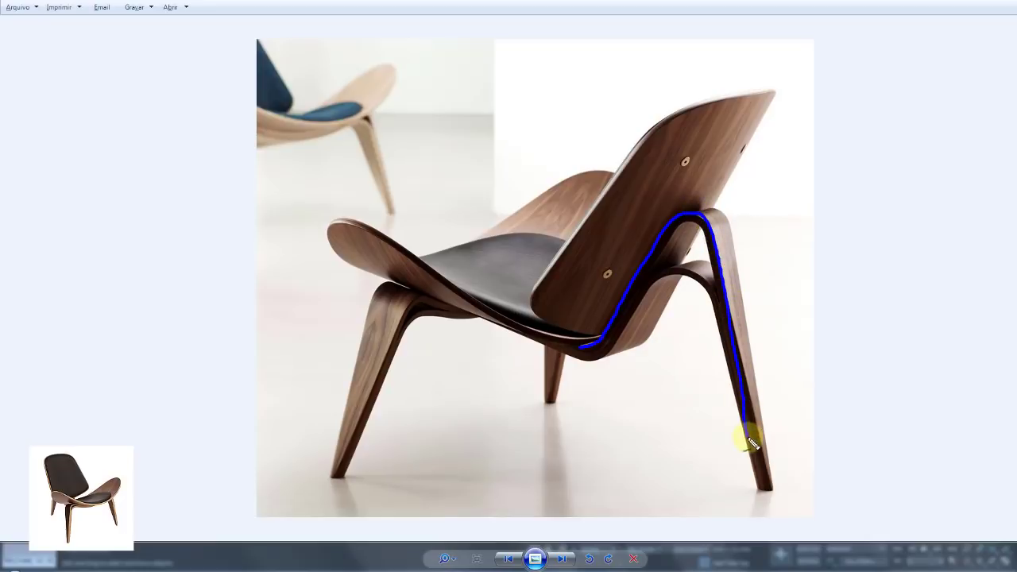
mouse_move(605, 357)
left_mouse_down()
mouse_move(642, 291)
mouse_move(677, 263)
mouse_move(740, 373)
left_mouse_up()
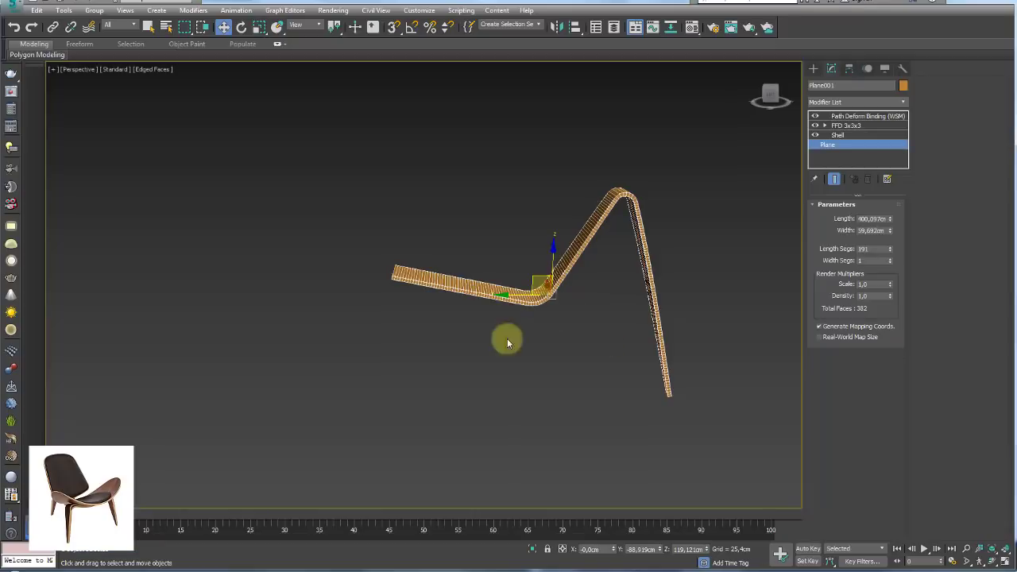
Select the bent leg plane and clone it as a copy named Plane002.
left_click(507, 339)
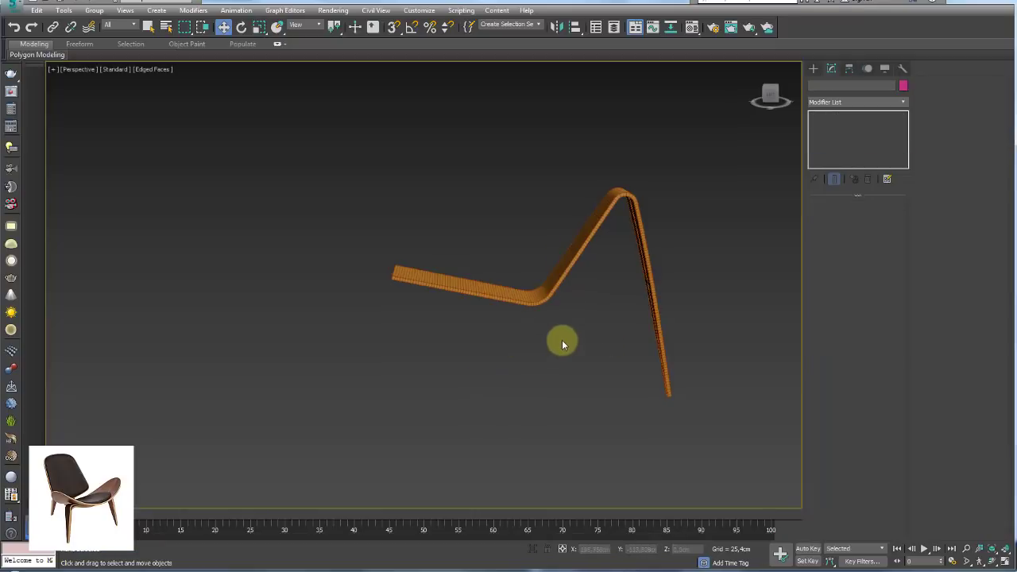
middle_click_drag(562, 340, 552, 385, "alt")
scroll(472, 367, "up", 3)
scroll(449, 347, "down", 4)
scroll(421, 278, "up", 2)
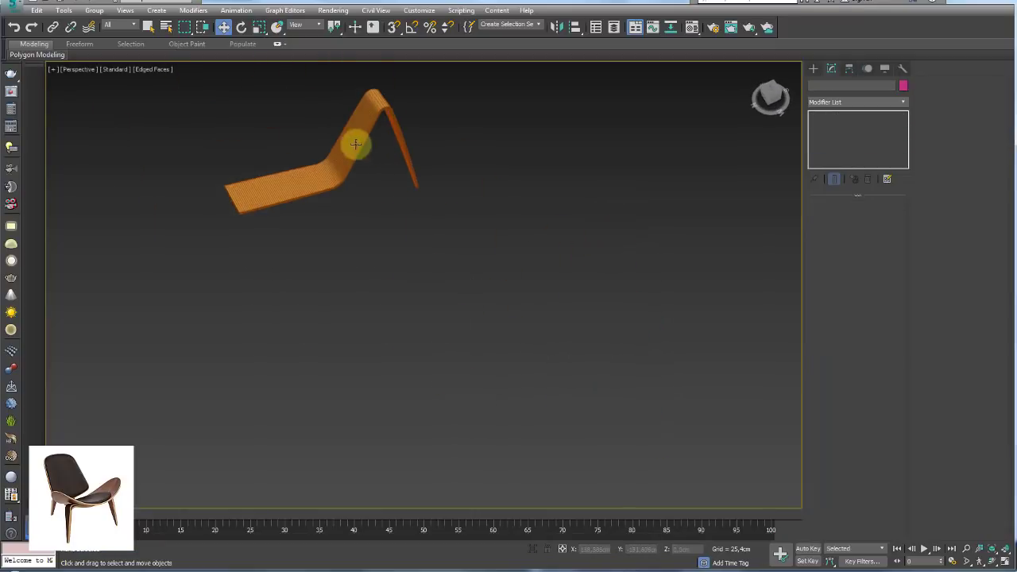
left_click(359, 163)
middle_click_drag(363, 175, 454, 269, "alt")
scroll(465, 286, "up", 4)
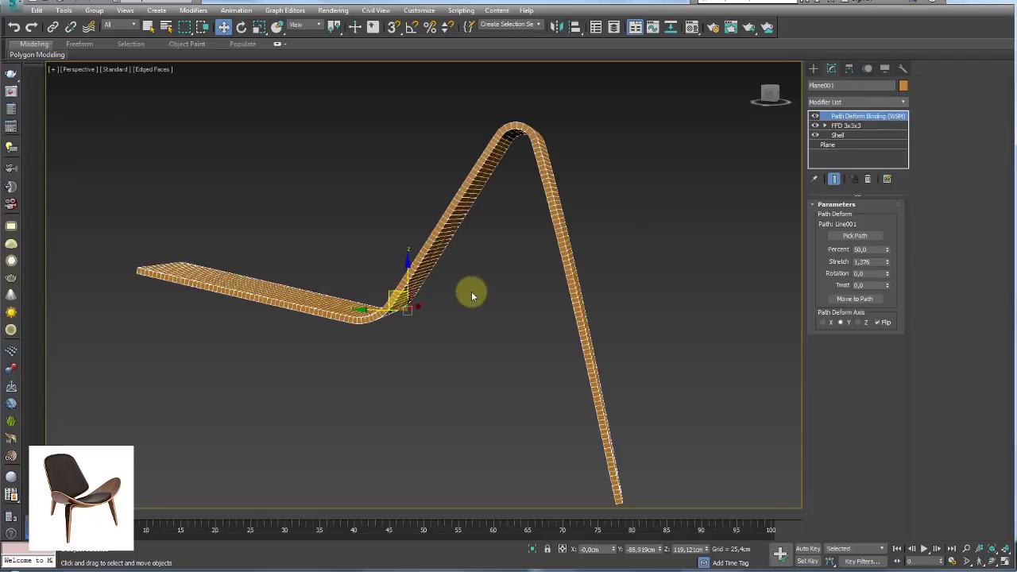
scroll(468, 297, "down", 2)
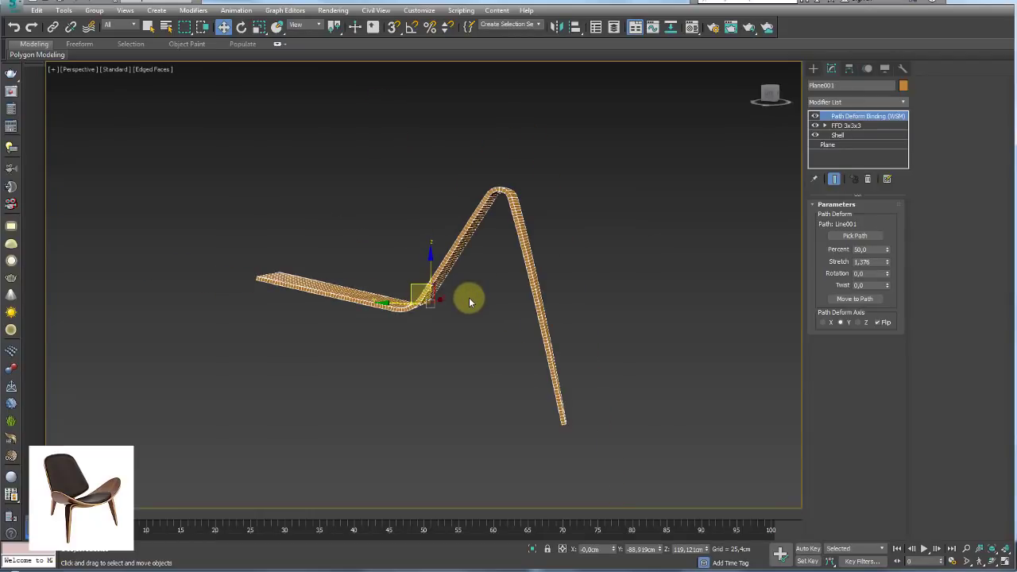
key("ctrl+v")
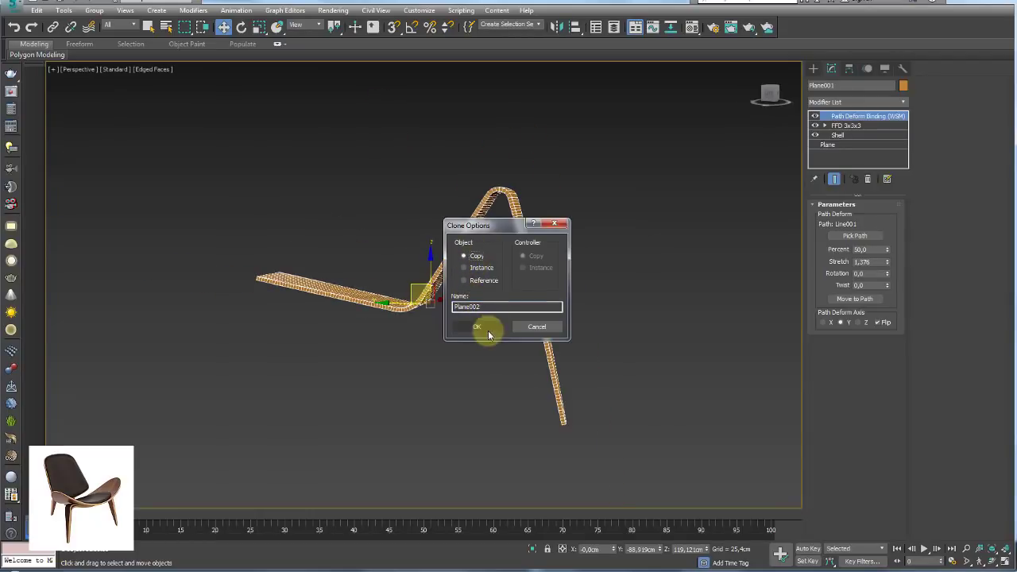
left_click(476, 329)
middle_click_drag(617, 275, 580, 279, "alt")
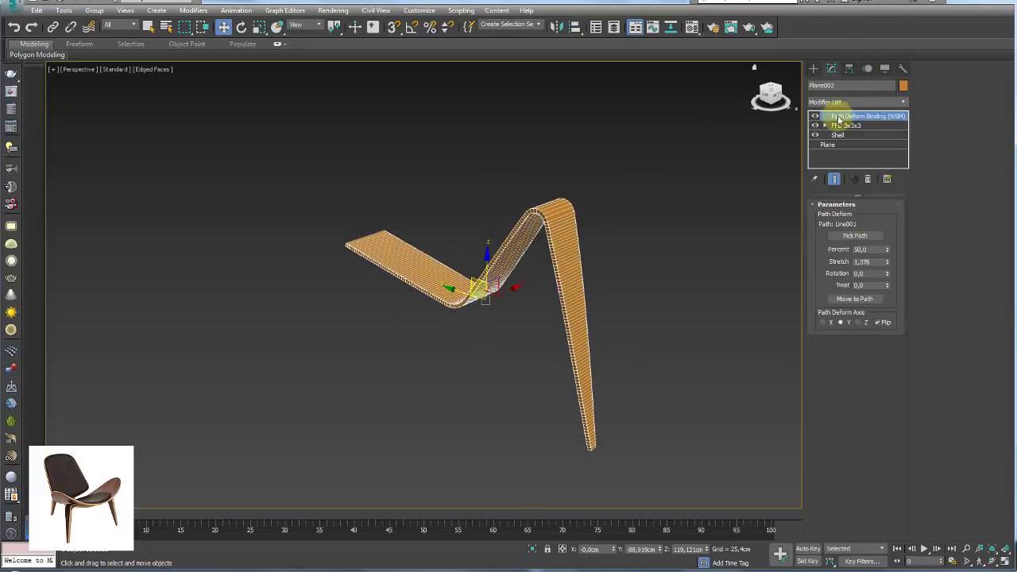
Delete Path Deform Binding from Plane002 so the plank stands straight.
left_click(869, 178)
mouse_move(612, 284)
middle_mouse_down("alt")
mouse_move(527, 268)
mouse_move(552, 206)
mouse_move(664, 253)
mouse_move(647, 277)
mouse_move(612, 243)
middle_mouse_up("alt")
scroll(612, 243, "up", 3)
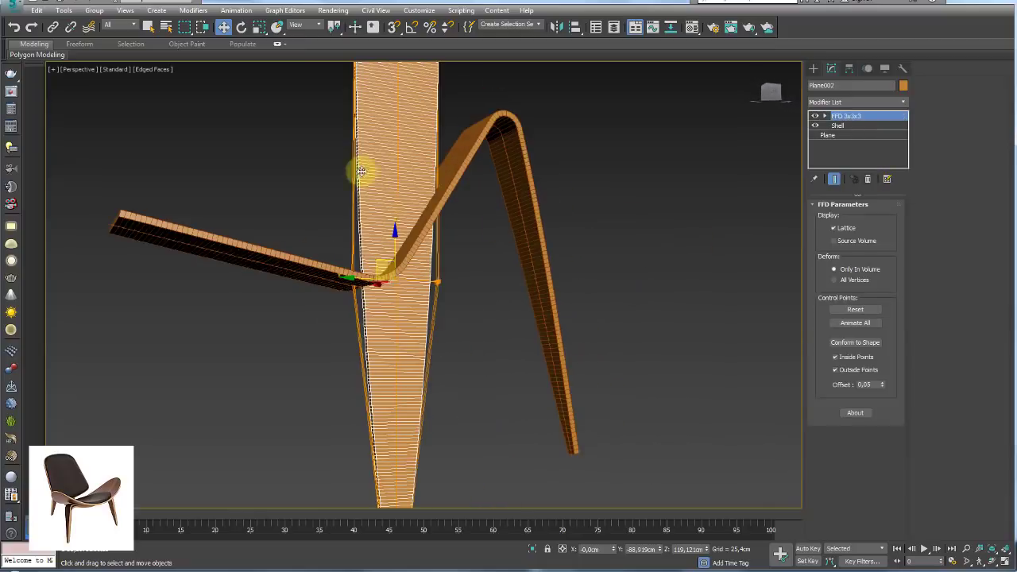
mouse_move(437, 228)
middle_mouse_down("alt")
mouse_move(461, 243)
mouse_move(455, 232)
middle_mouse_up("alt")
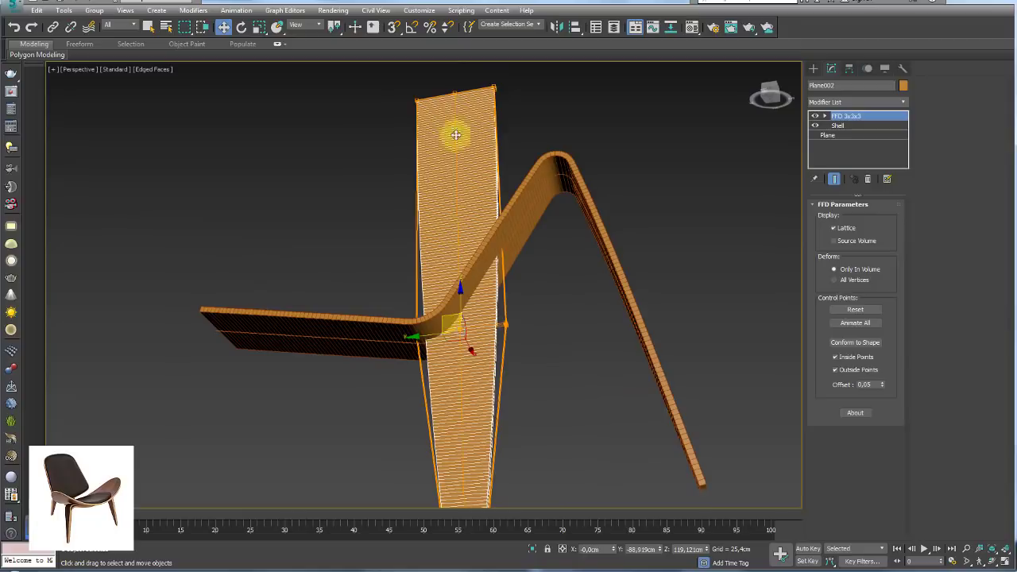
Select the path line Line001 and start cloning it.
left_click(528, 211)
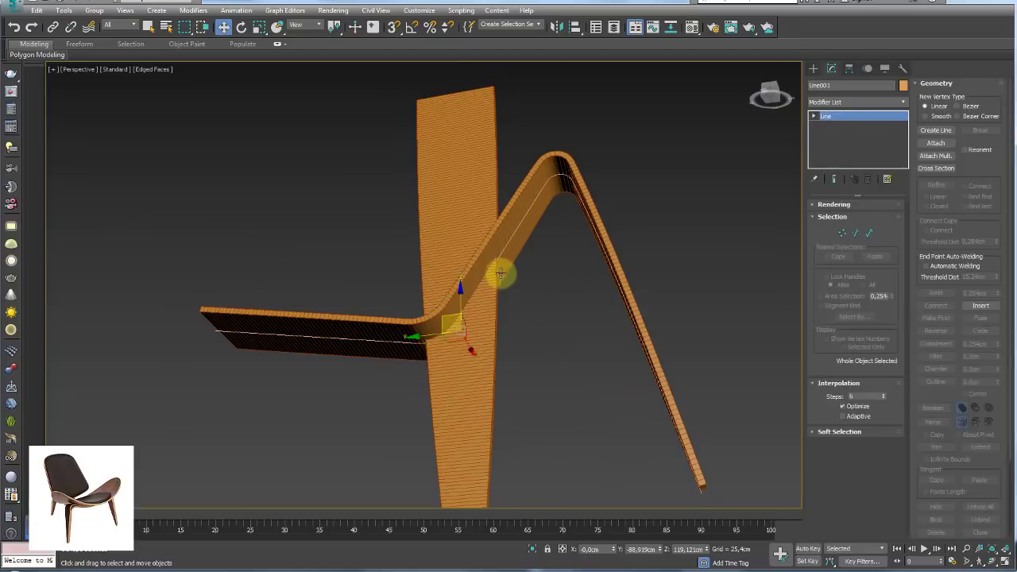
middle_click_drag(499, 272, 299, 318, "alt")
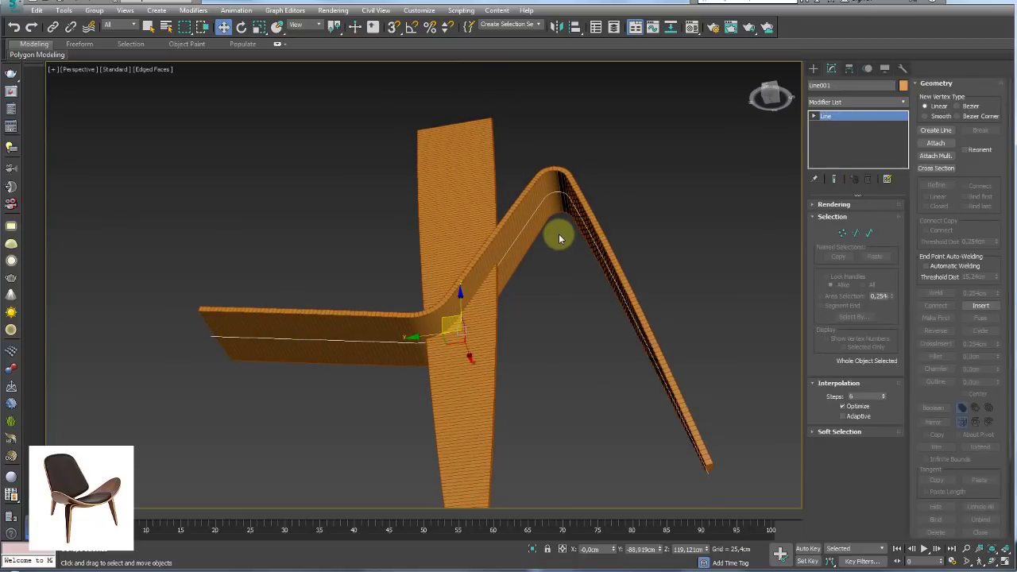
key("ctrl+v")
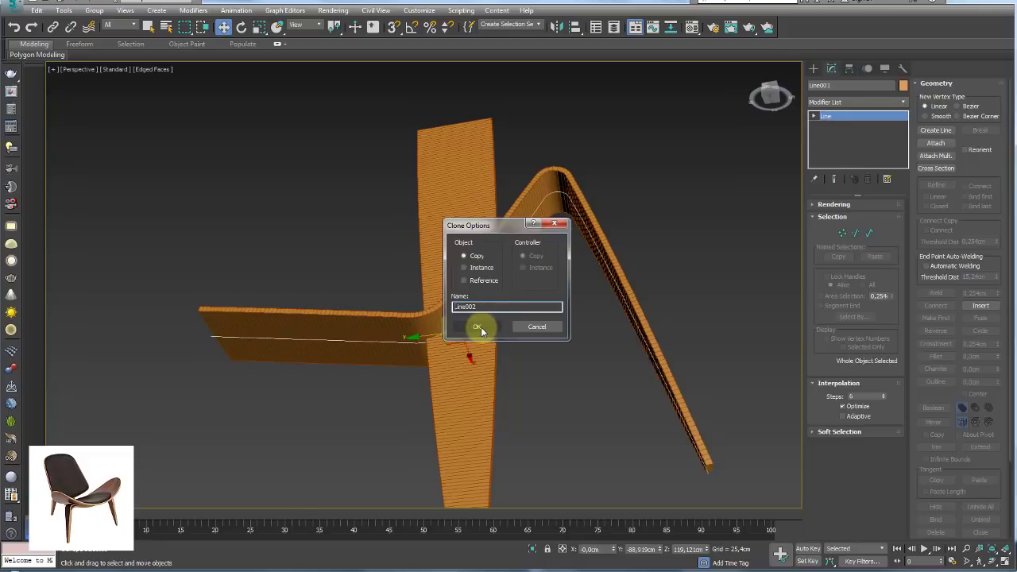
Create the Line002 copy and select its vertices in the Left wireframe view.
left_click(480, 327)
left_click_drag(448, 324, 399, 384)
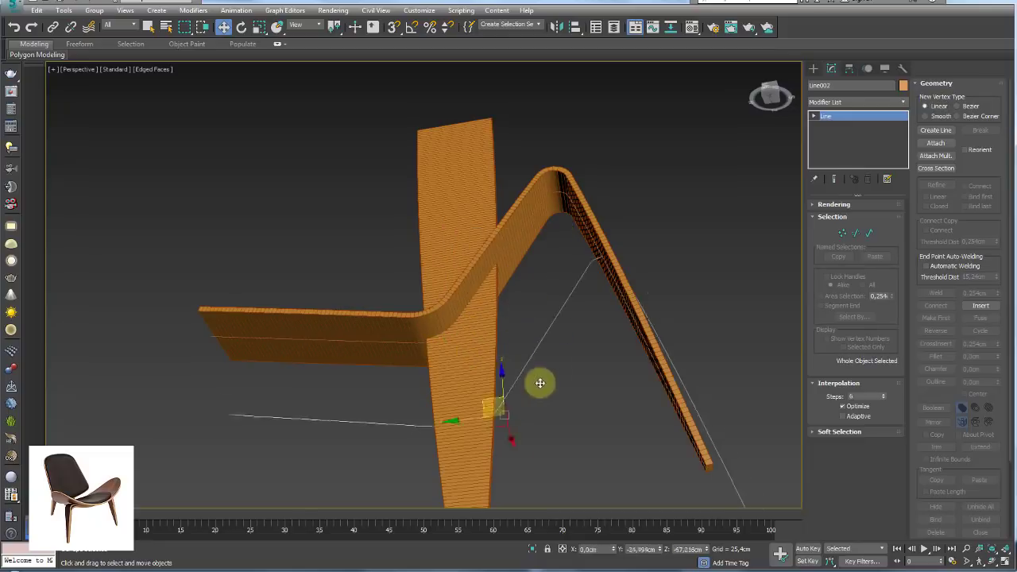
key("ctrl+z")
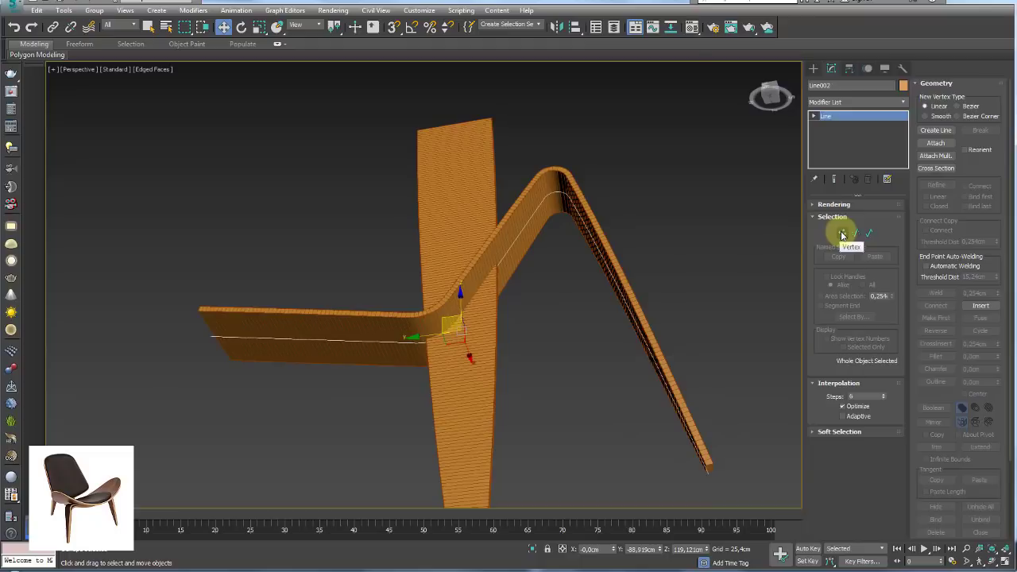
left_click(842, 233)
left_click_drag(481, 408, 175, 292)
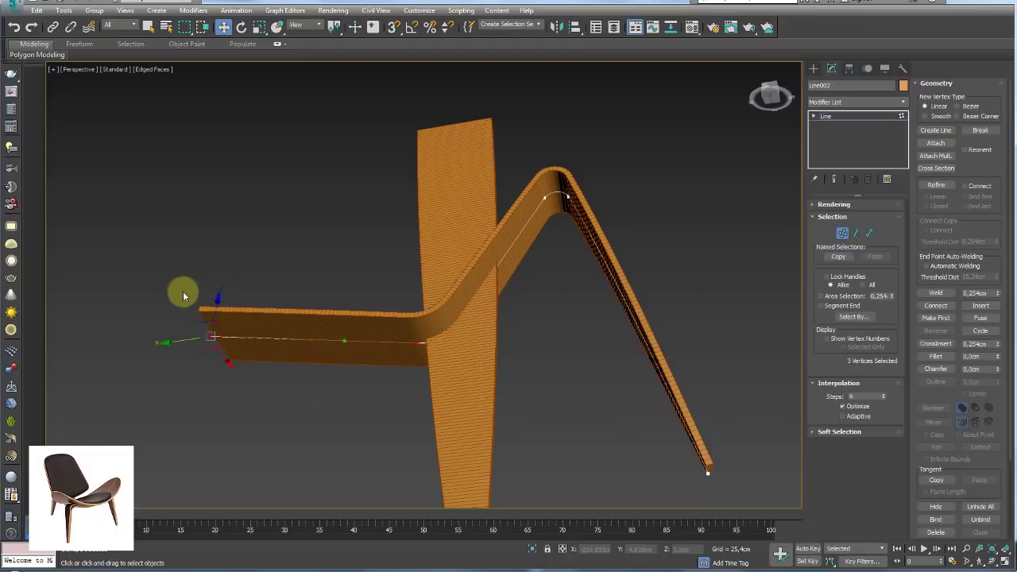
key("l")
scroll(484, 314, "up", 4)
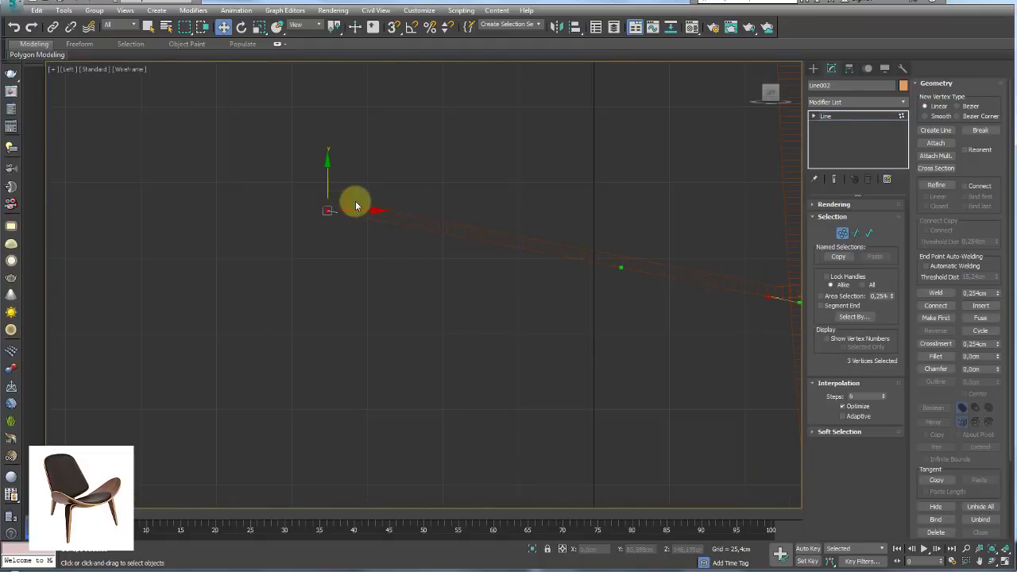
Lower the seat-end vertices of Line002 and select the bend vertex.
left_click_drag(347, 195, 345, 206)
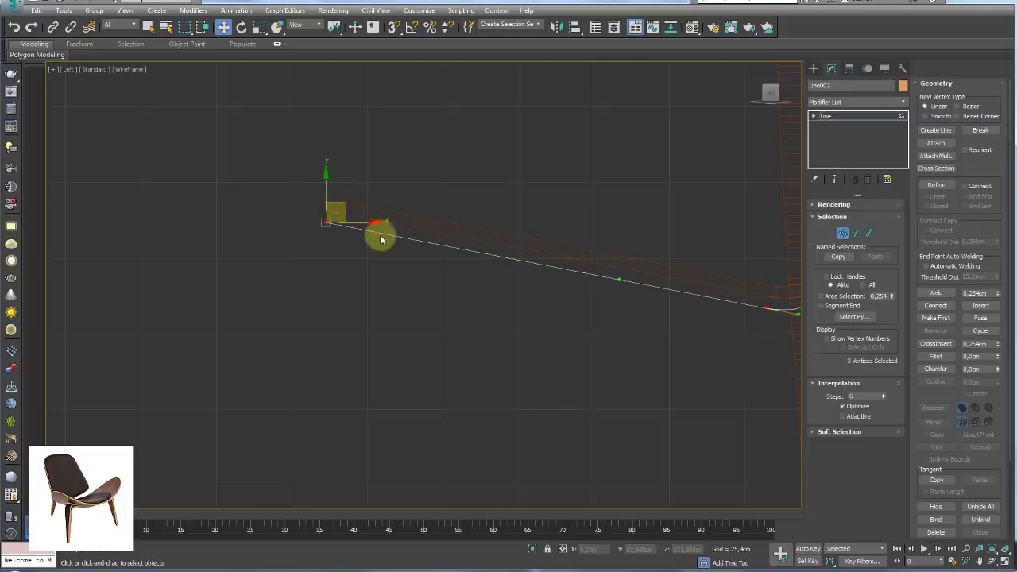
middle_click_drag(485, 258, 256, 257)
middle_click_drag(571, 236, 530, 335)
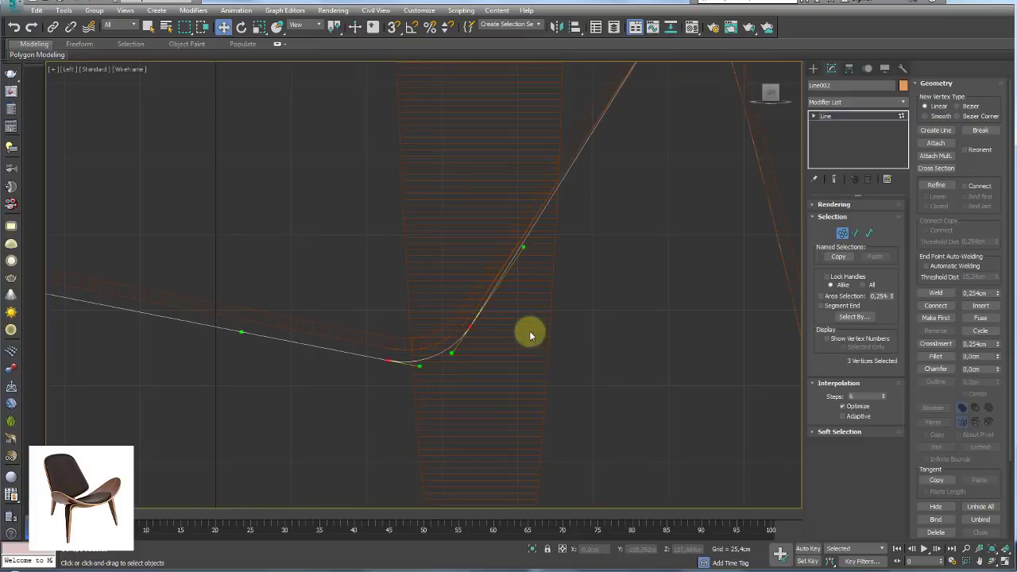
left_click(471, 326)
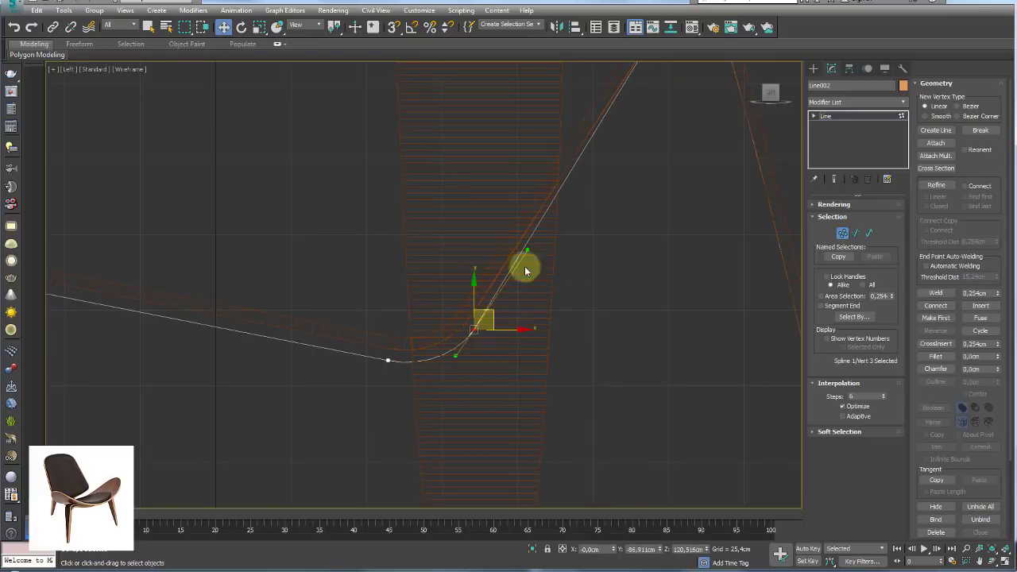
Lower Line002's peak vertices and move the right peak vertex down to flatten the arch.
mouse_move(525, 266)
middle_mouse_down()
mouse_move(599, 238)
mouse_move(675, 318)
middle_mouse_up()
left_click_drag(591, 183, 591, 181)
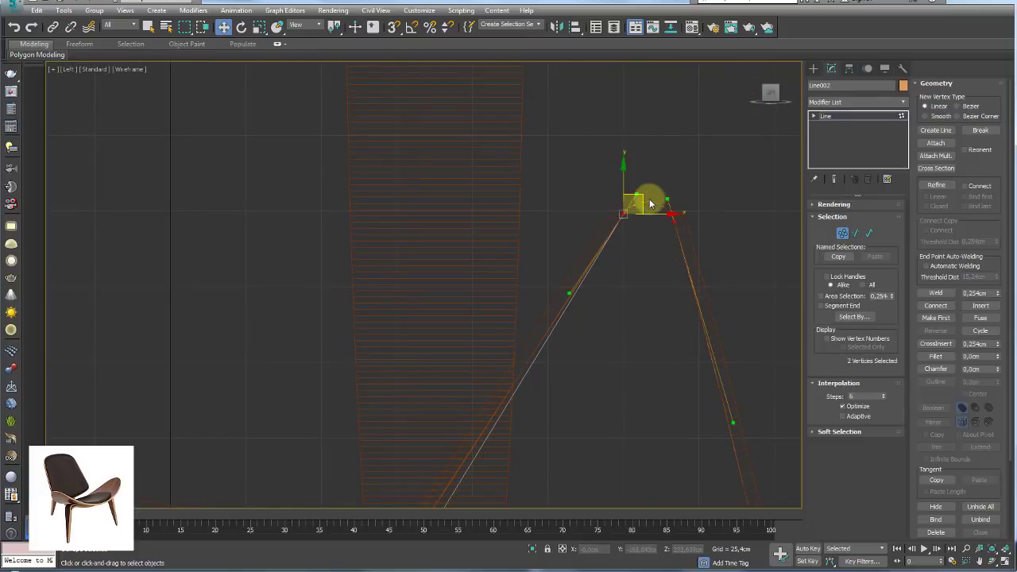
left_click_drag(647, 199, 628, 242)
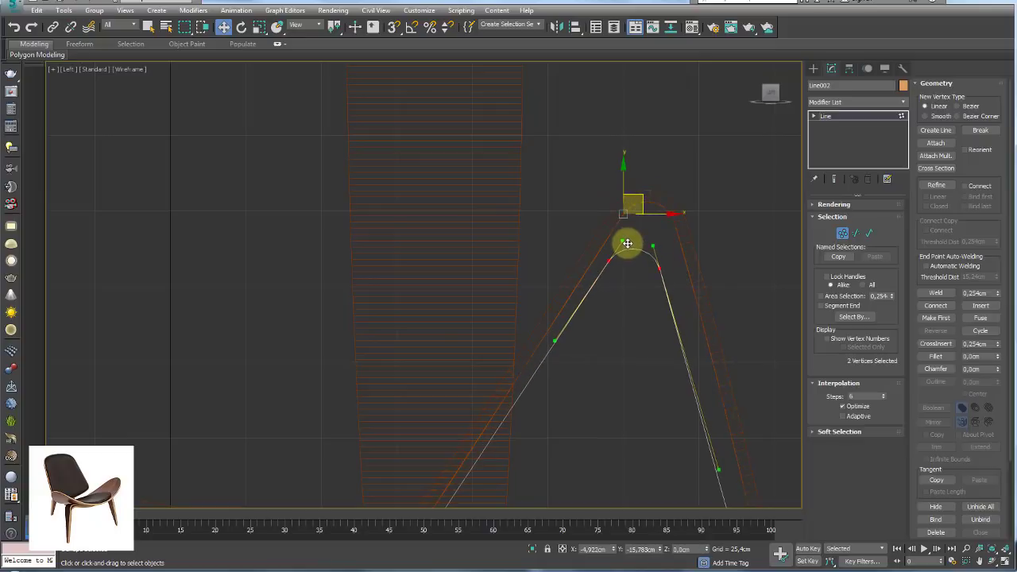
scroll(626, 243, "down", 2)
scroll(597, 265, "down", 2)
middle_click_drag(597, 318, 583, 277)
scroll(583, 278, "down", 2)
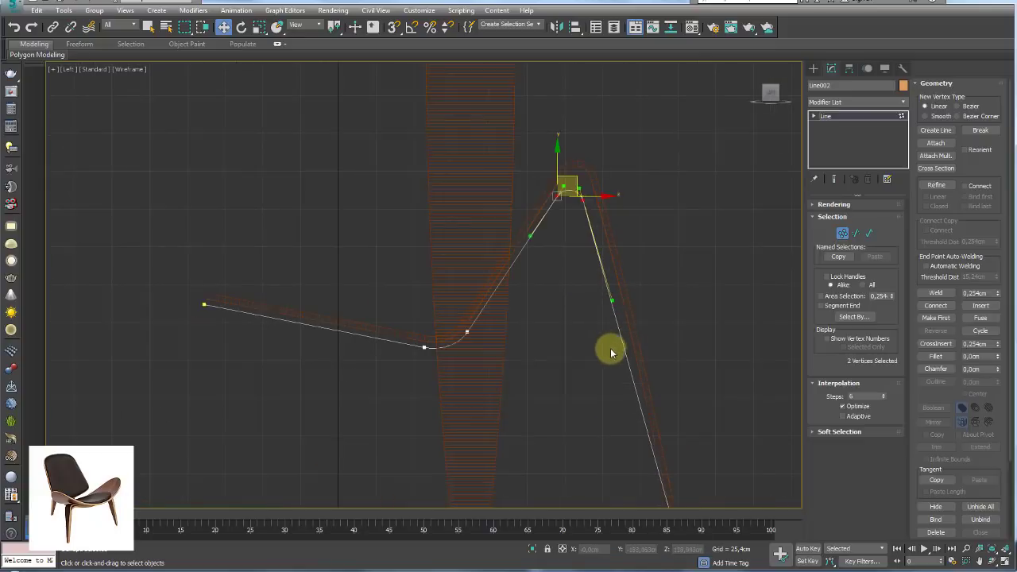
middle_click_drag(611, 353, 582, 316)
left_click(543, 157)
scroll(565, 160, "up", 3)
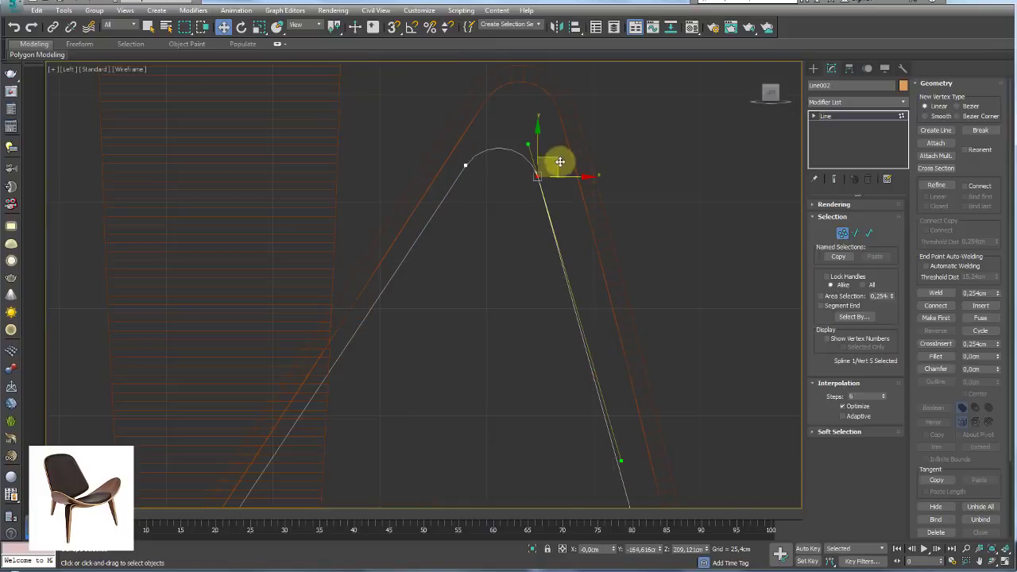
left_click_drag(560, 162, 591, 200)
Reshape the left peak vertex and its curve handle, moving it down-left.
left_click(465, 166)
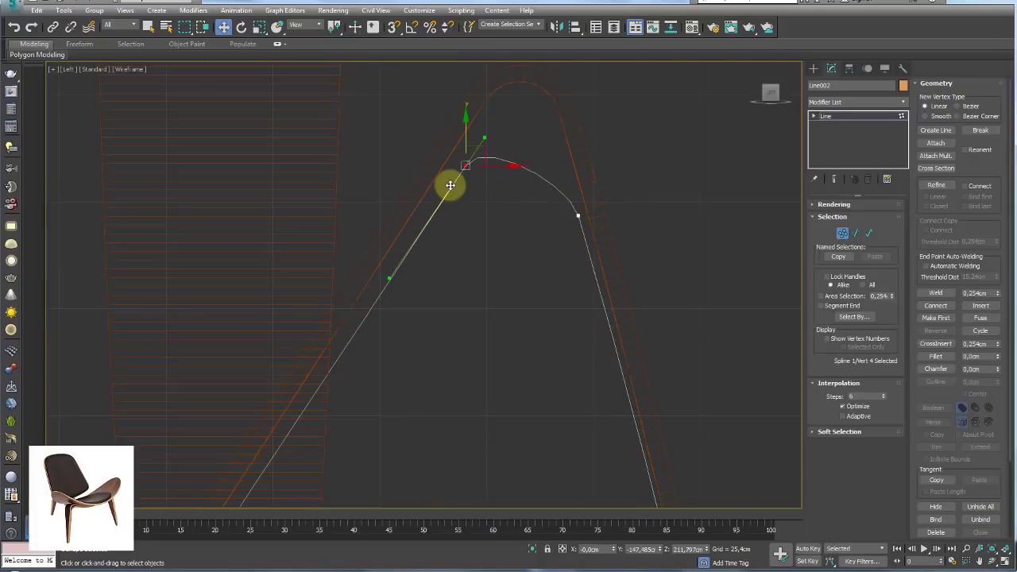
left_click_drag(449, 185, 438, 198)
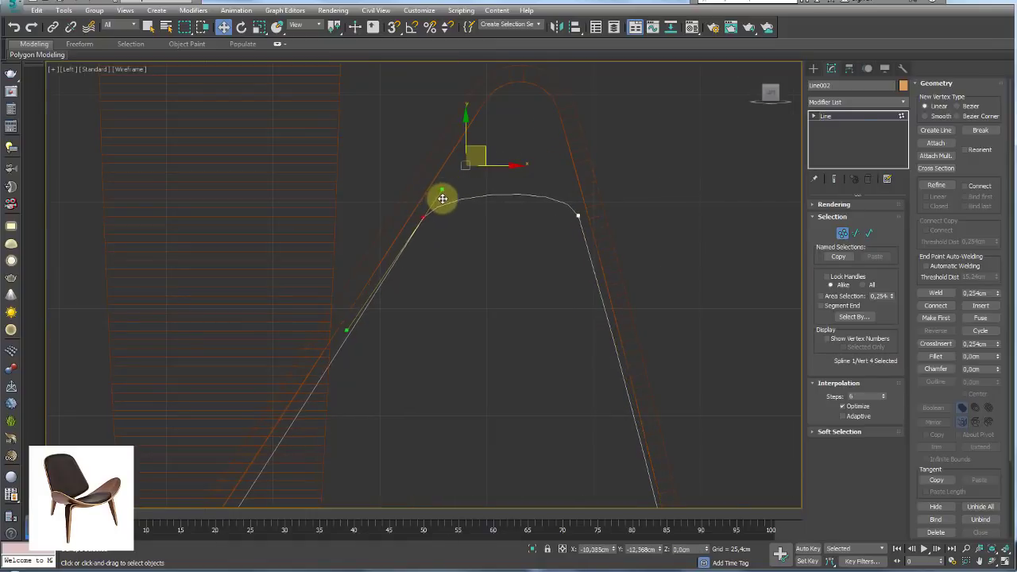
middle_click_drag(438, 197, 583, 234)
scroll(495, 333, "down", 2)
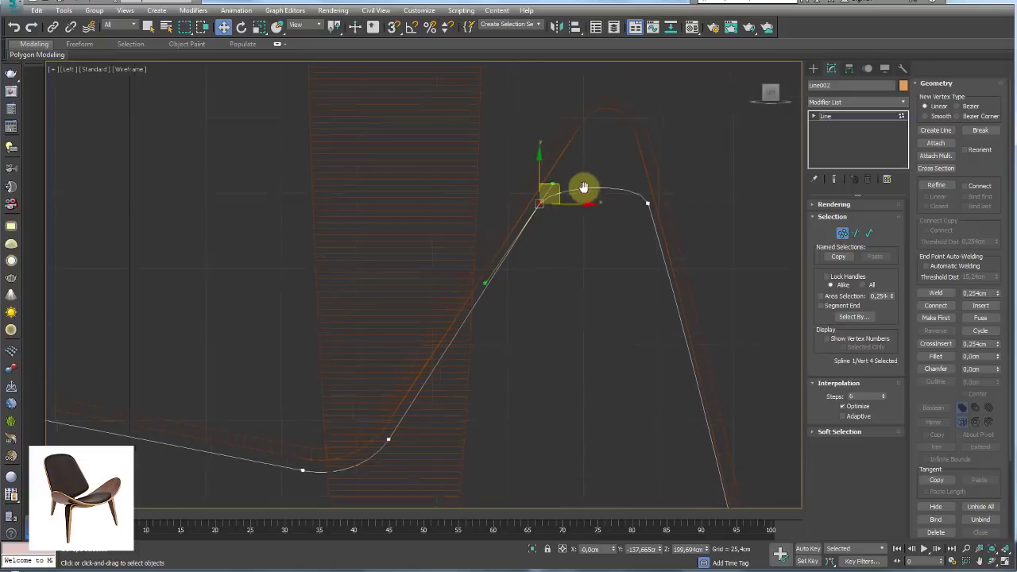
scroll(583, 190, "up", 3)
middle_click_drag(583, 191, 484, 240)
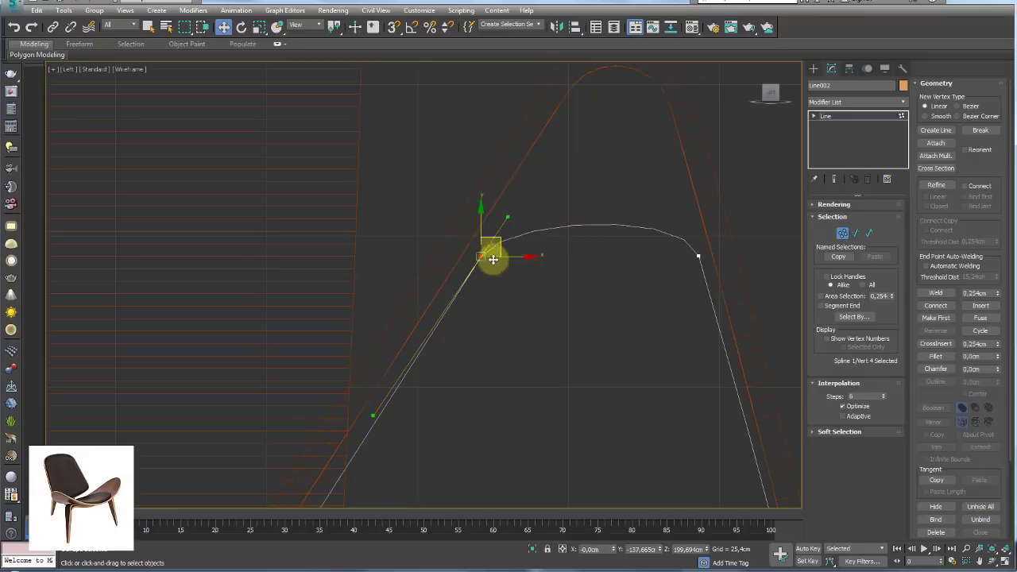
left_click_drag(498, 238, 463, 284)
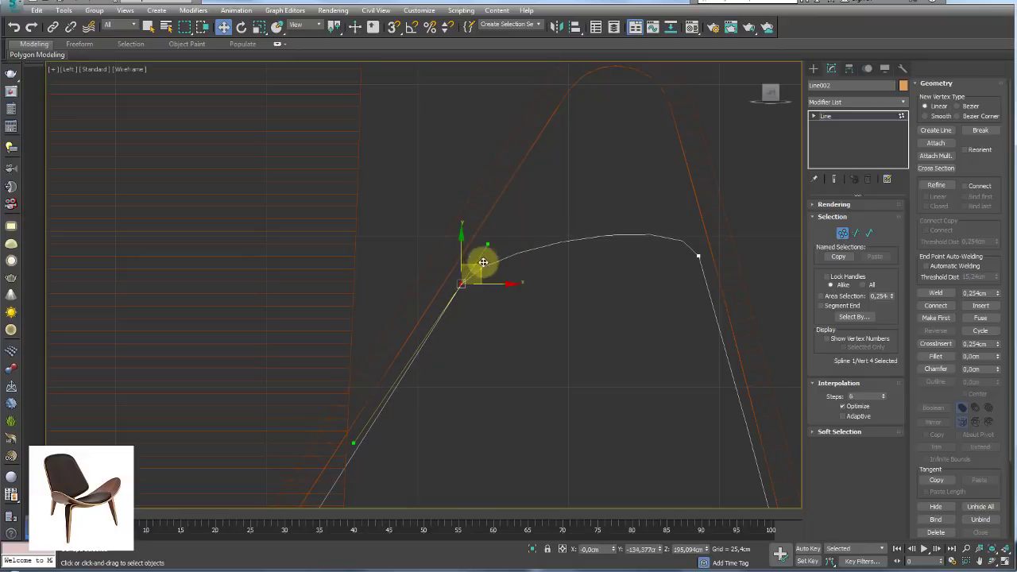
left_click(460, 282)
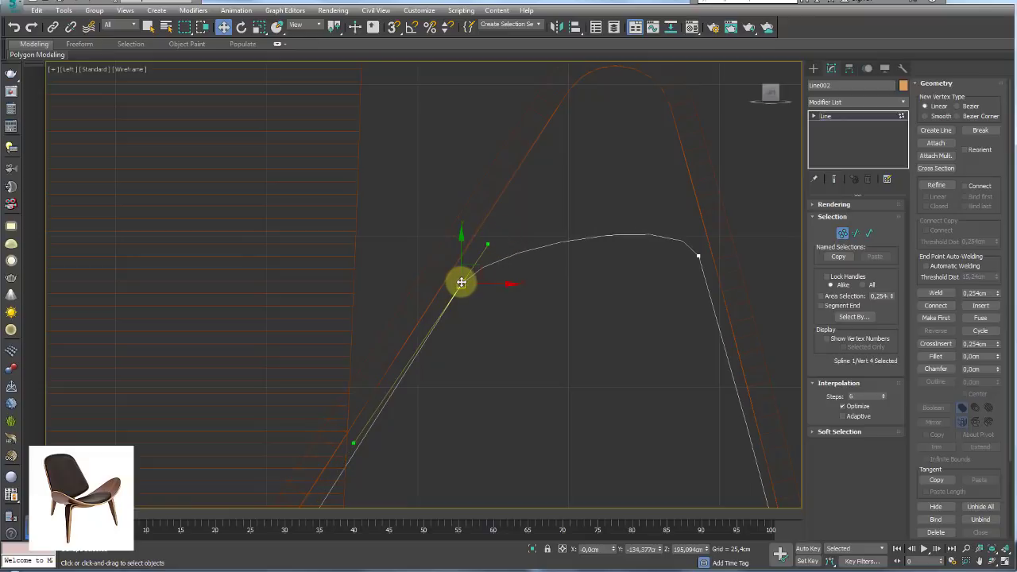
Make the lower bend vertex a Bezier Corner and pull its tangent to round it.
right_click(462, 282)
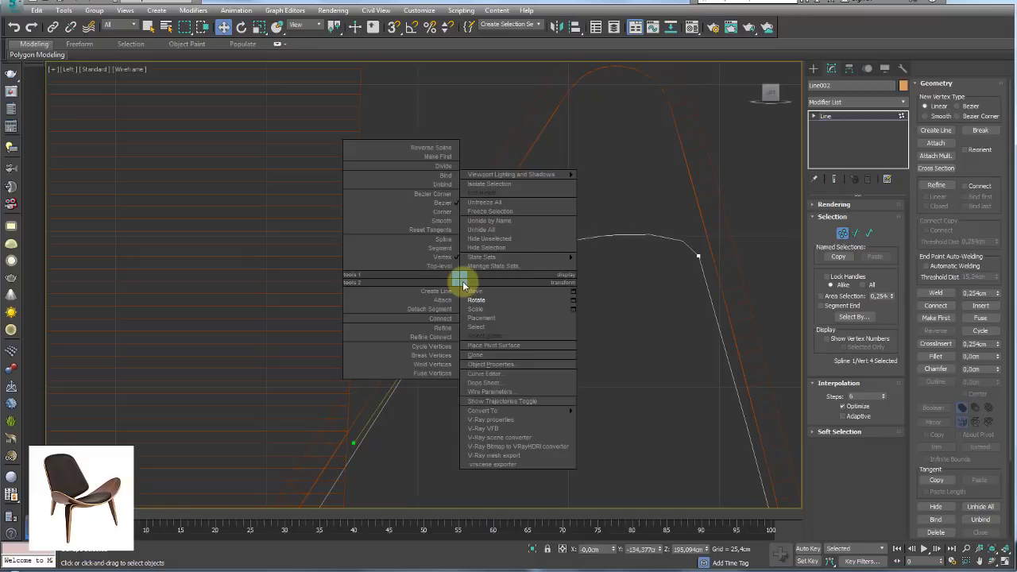
left_click(434, 194)
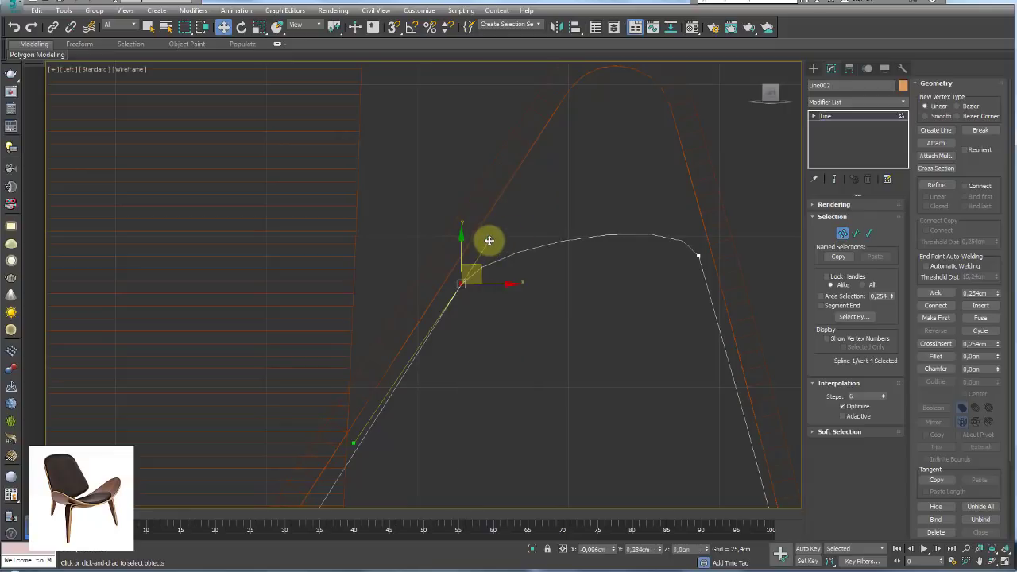
left_click_drag(489, 240, 545, 158)
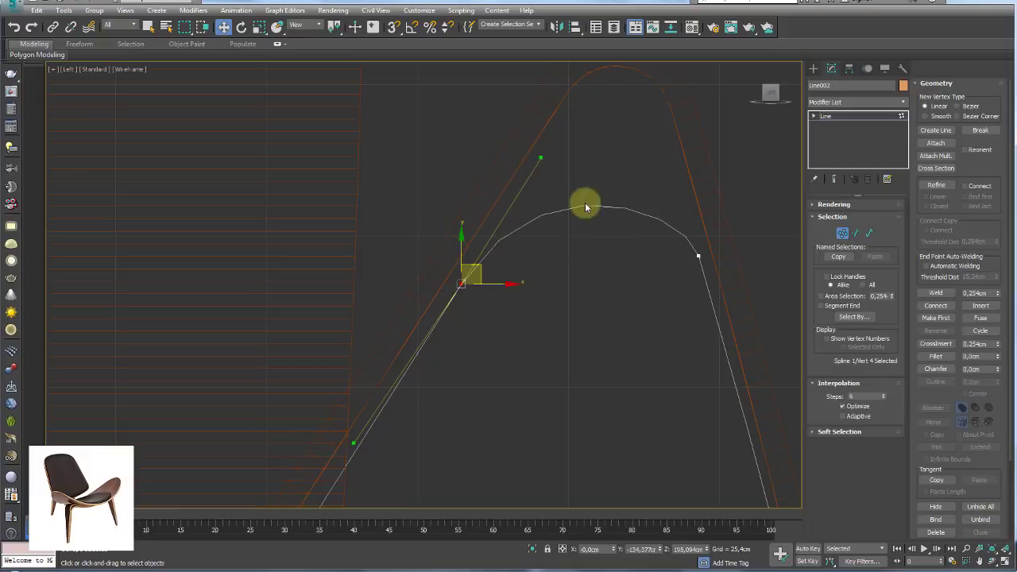
Make the right bend vertex a Bezier Corner and round it with its tangent handle.
left_click_drag(717, 285, 715, 282)
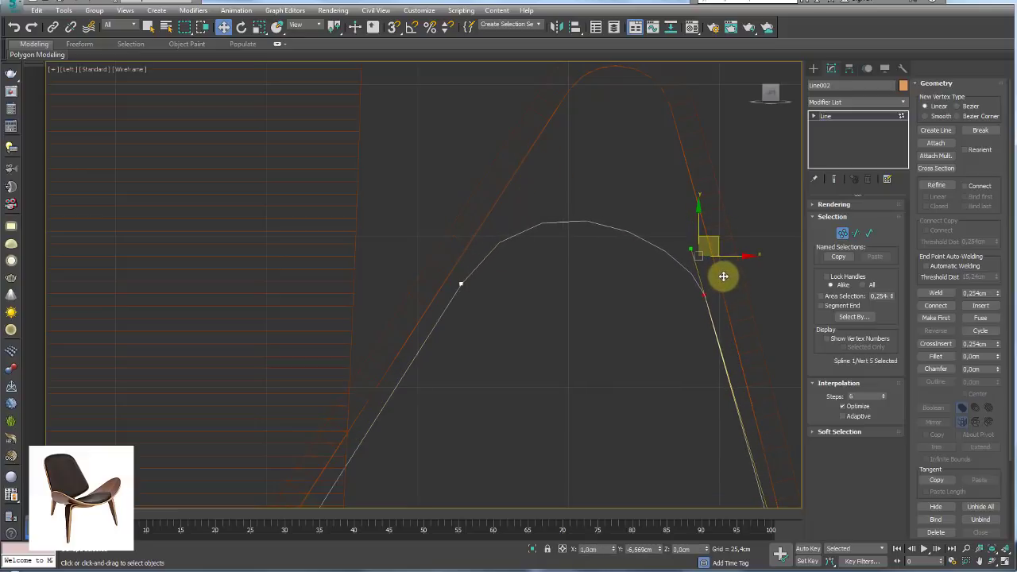
mouse_move(719, 278)
left_mouse_down()
mouse_move(745, 293)
mouse_move(717, 278)
left_mouse_up()
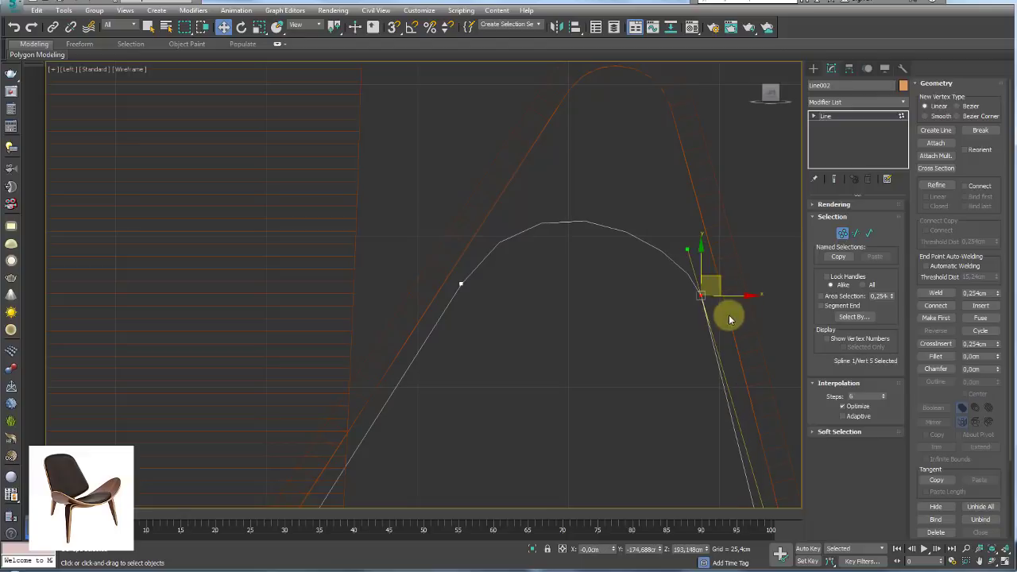
right_click(702, 274)
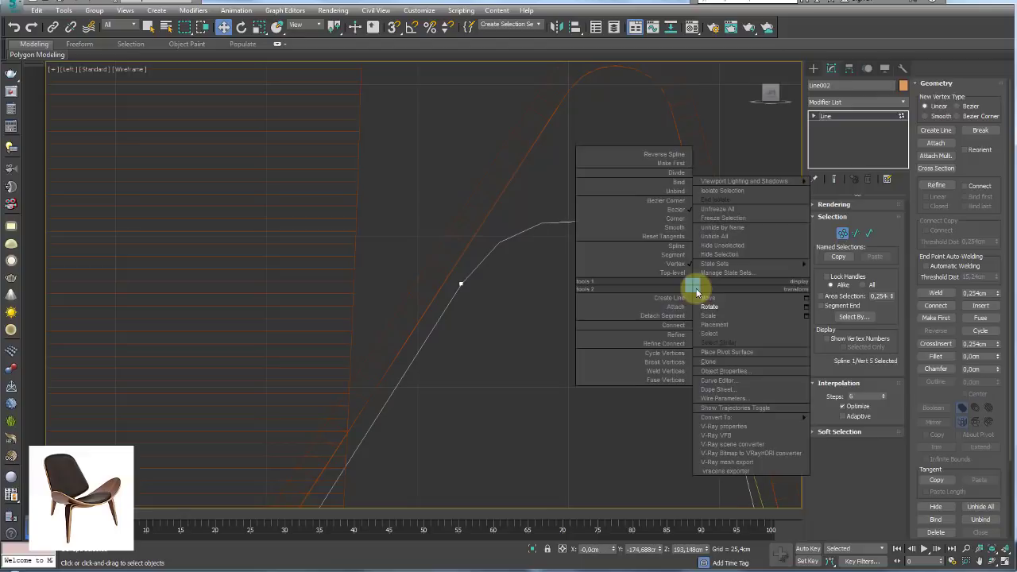
left_click(683, 227)
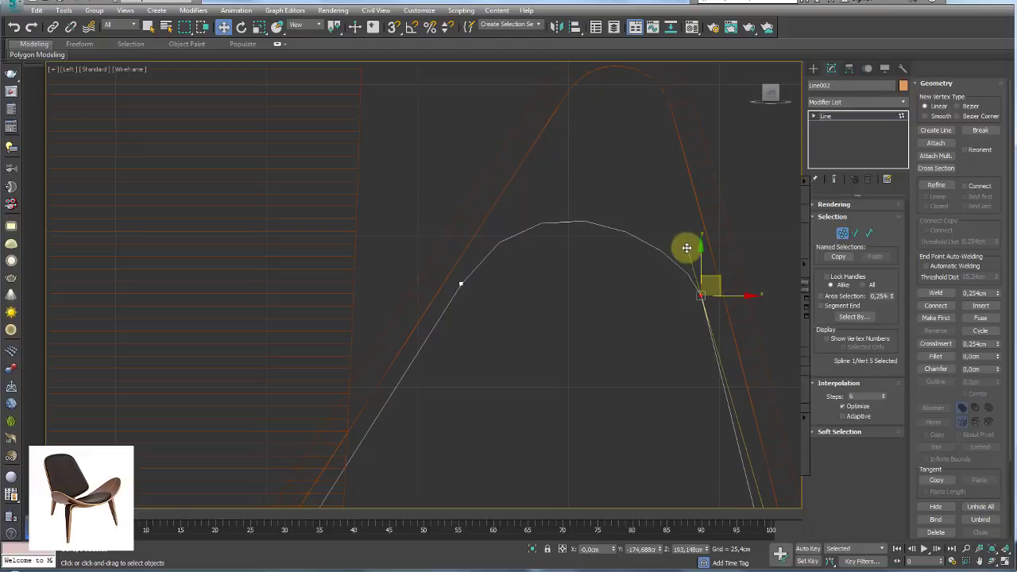
left_click_drag(686, 247, 684, 219)
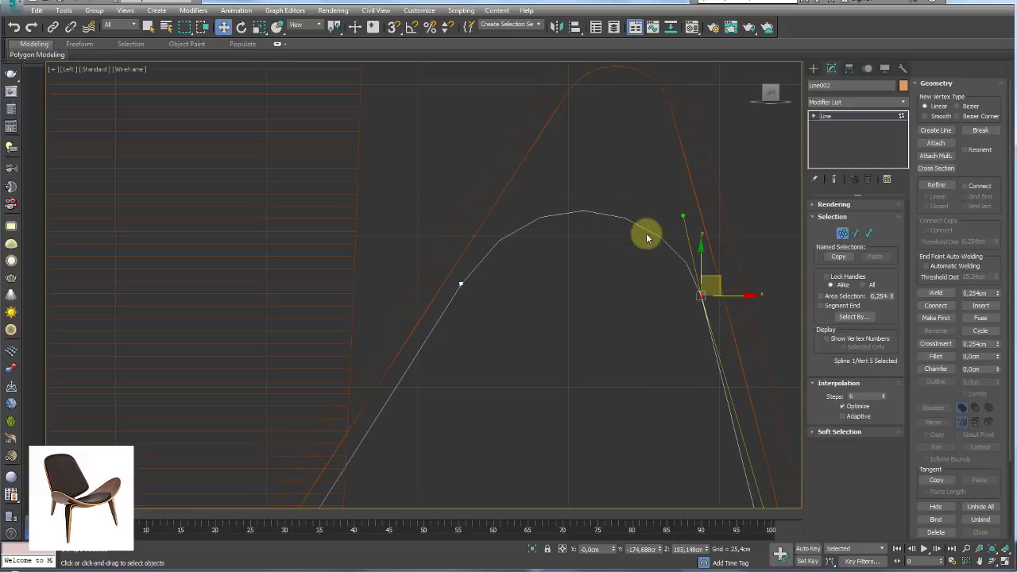
left_click(830, 117)
Set Line002's Interpolation Steps to 16, trying 12 first.
double_click(870, 396)
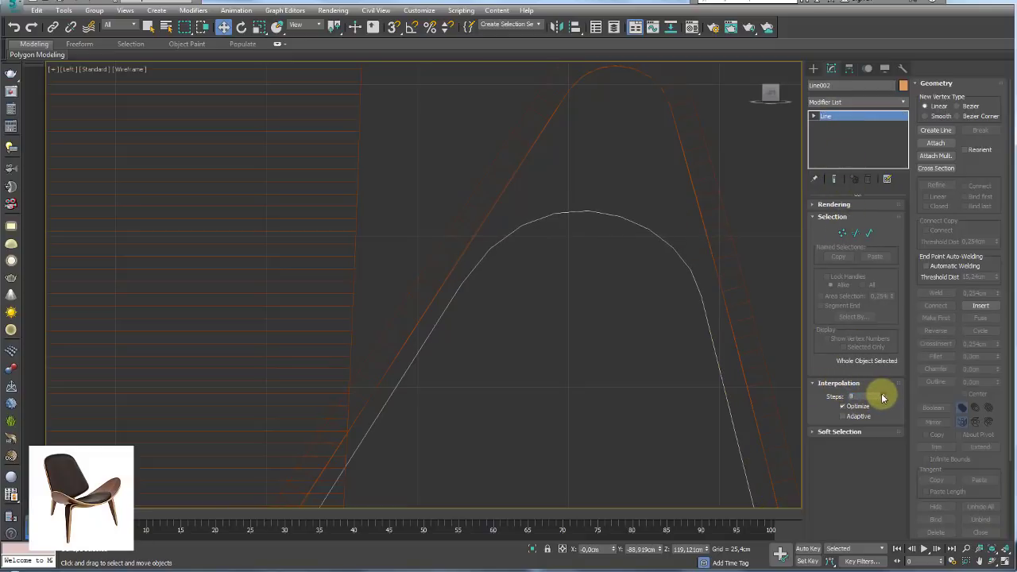
type("12")
key("Return")
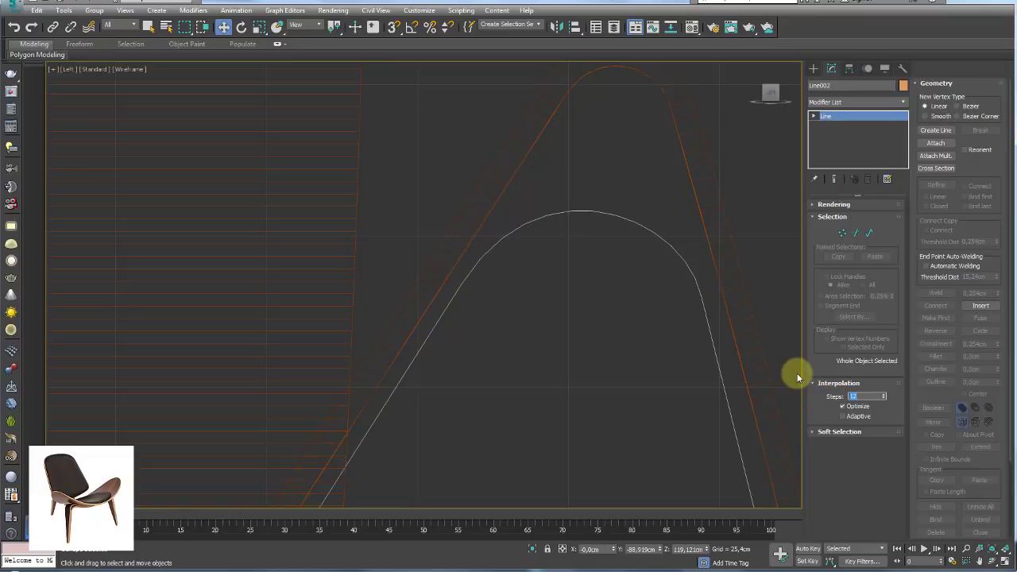
double_click(867, 396)
type("16")
key("Return")
scroll(619, 246, "down", 1)
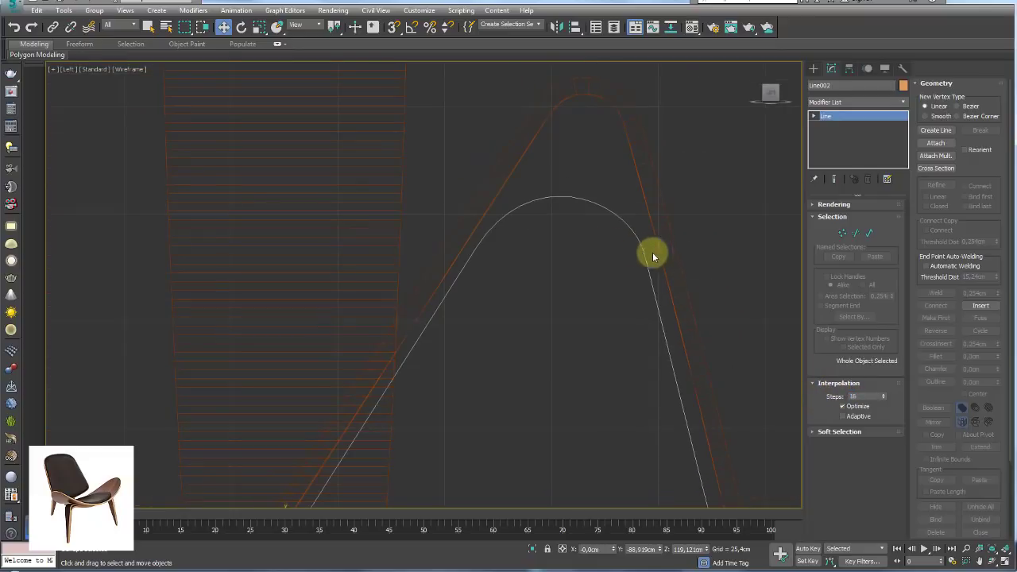
Nudge Line002's bottom end vertex slightly left.
left_click(843, 231)
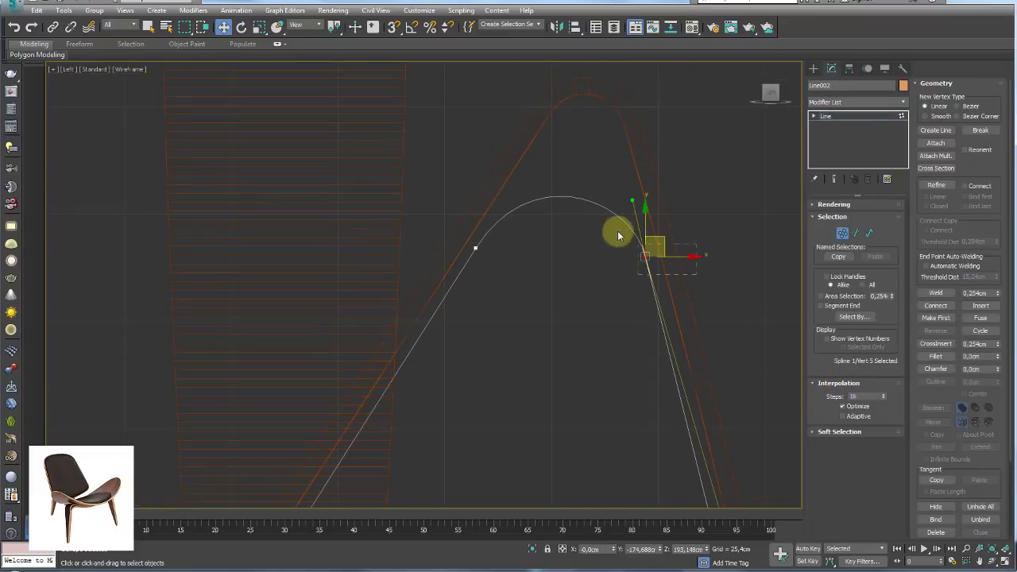
left_click(856, 120)
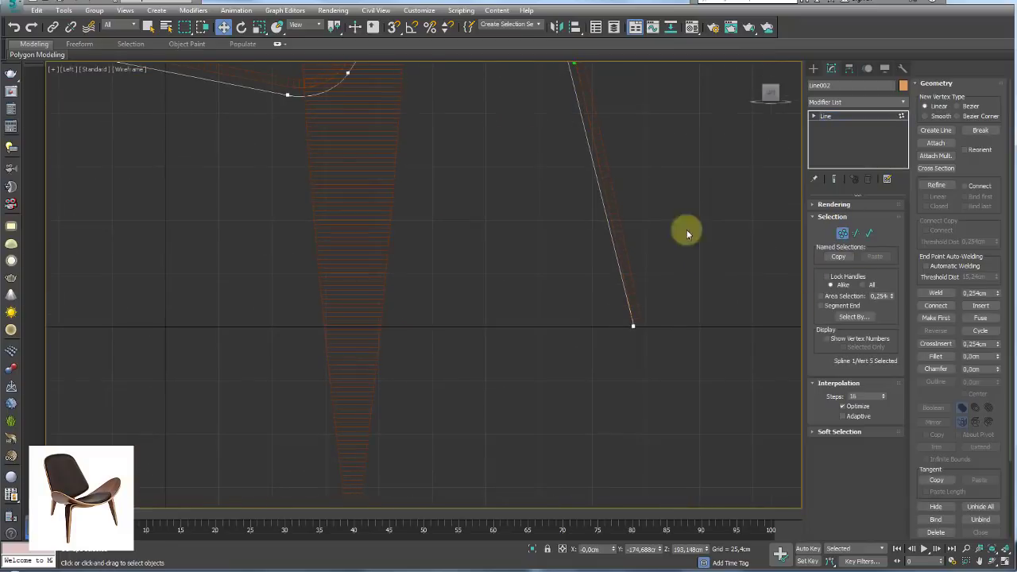
scroll(661, 307, "up", 2)
left_click_drag(640, 356, 628, 359)
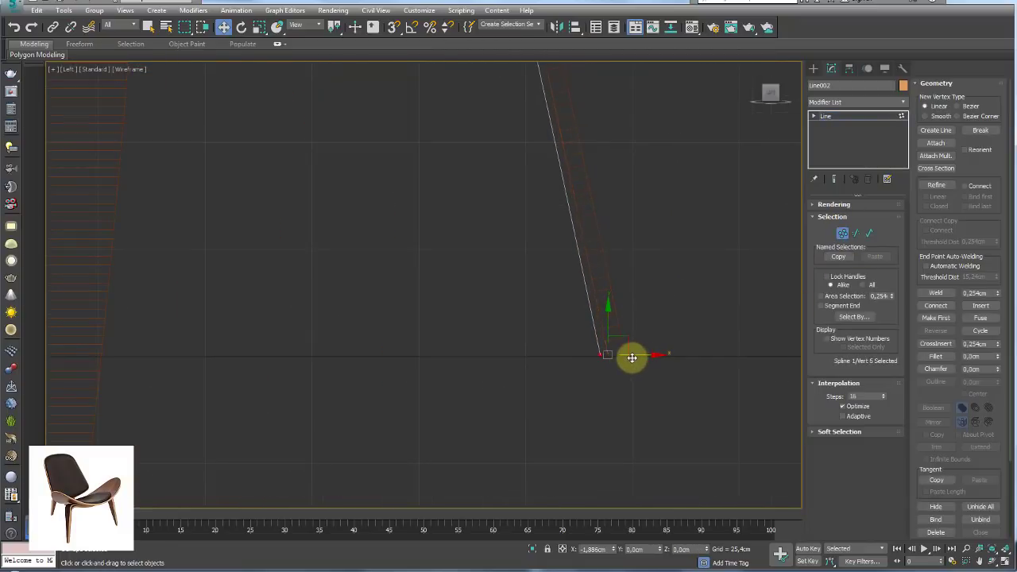
scroll(595, 125, "down", 3)
middle_click_drag(595, 125, 613, 315)
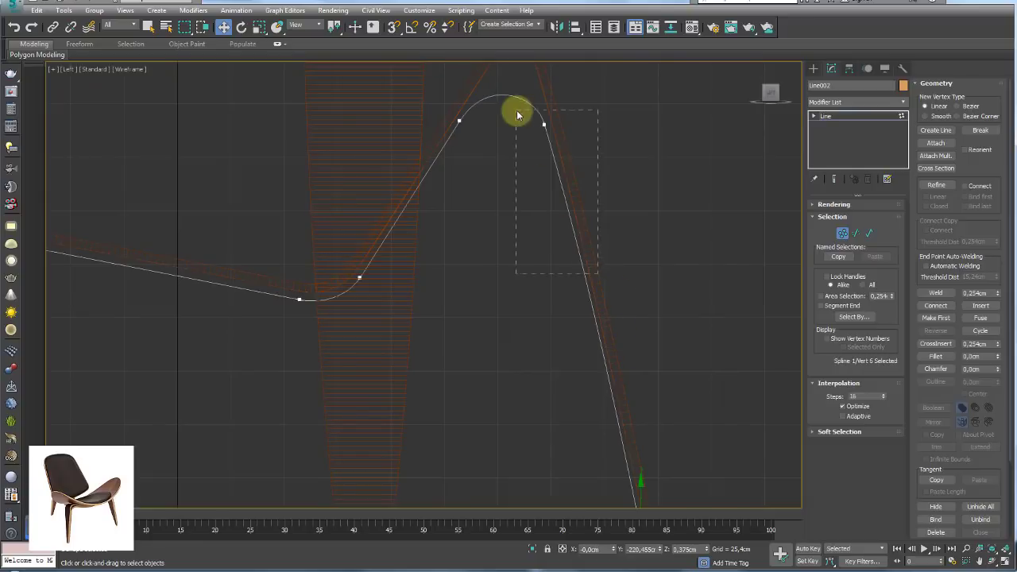
Rotate the top-right bend vertex of Line002 to refine the right-hand bend.
left_click_drag(516, 115, 518, 116)
key("e")
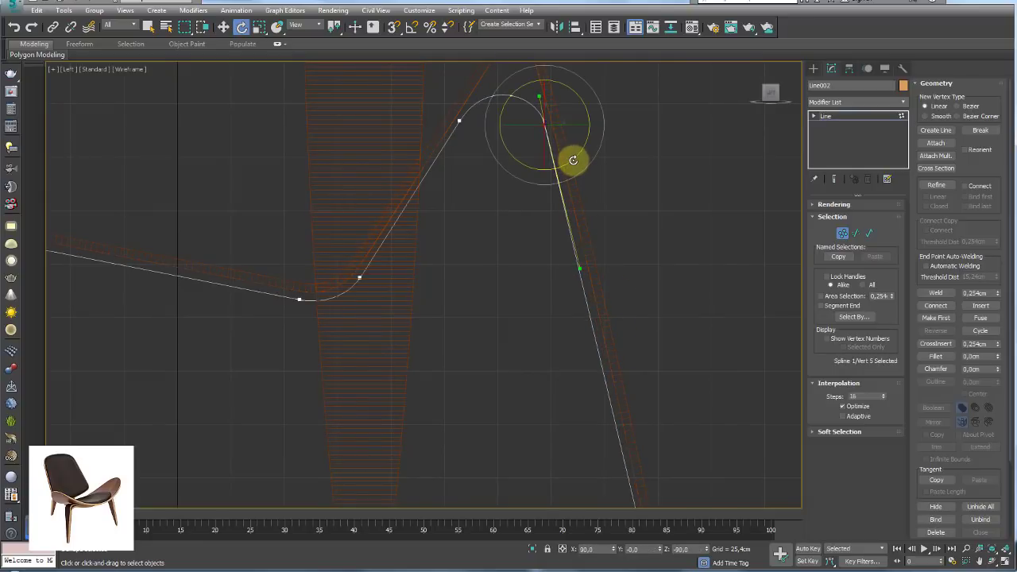
scroll(573, 160, "down", 2)
middle_click_drag(618, 300, 463, 363)
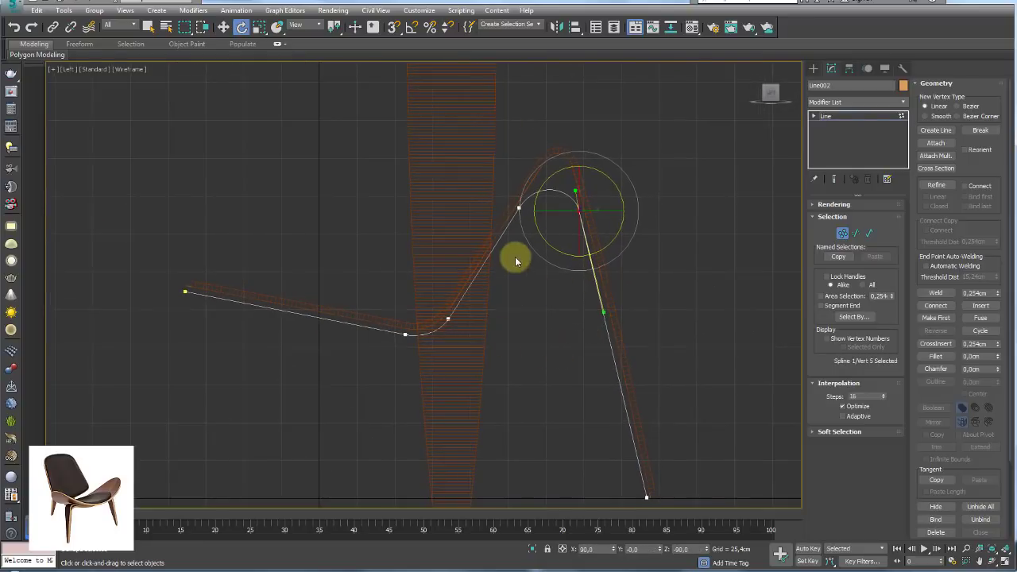
scroll(515, 257, "up", 3)
left_click(857, 116)
middle_click_drag(709, 170, 687, 199)
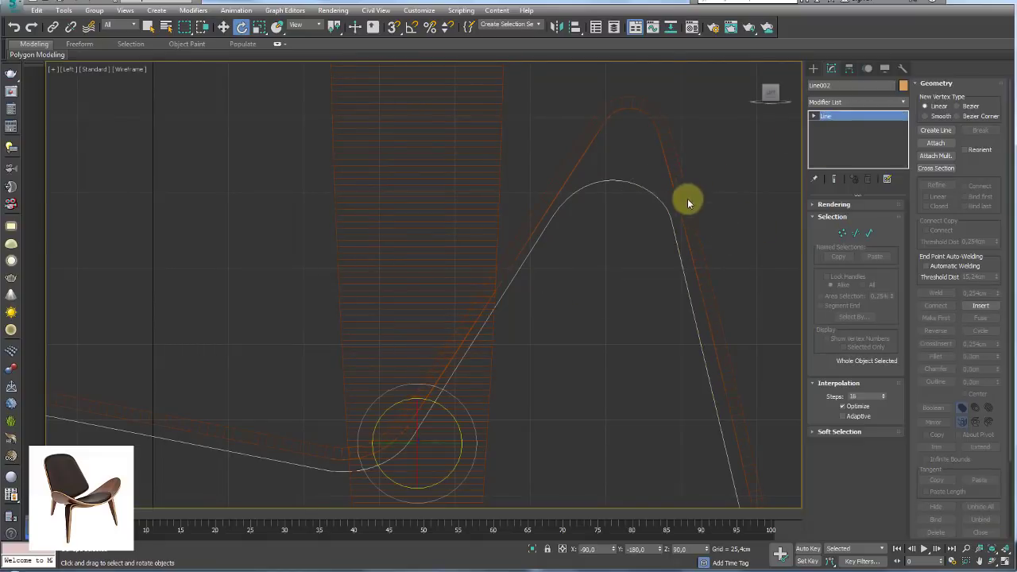
mouse_move(624, 273)
middle_mouse_down("alt")
mouse_move(643, 235)
mouse_move(522, 185)
middle_mouse_up("alt")
Select Plane002 and give it a blue object colour.
left_click(522, 187)
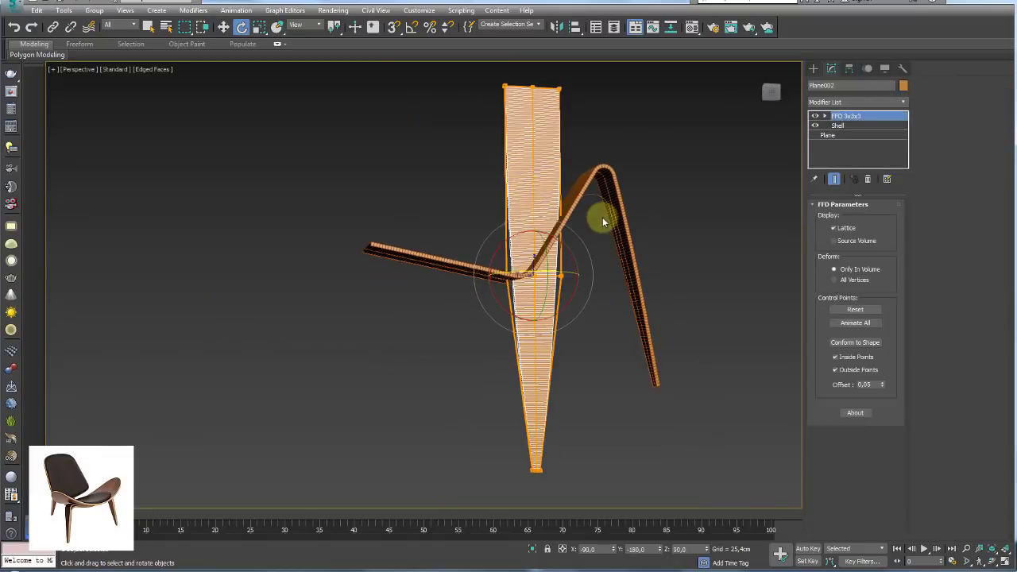
mouse_move(602, 217)
middle_mouse_down("alt")
mouse_move(537, 279)
mouse_move(521, 275)
middle_mouse_up("alt")
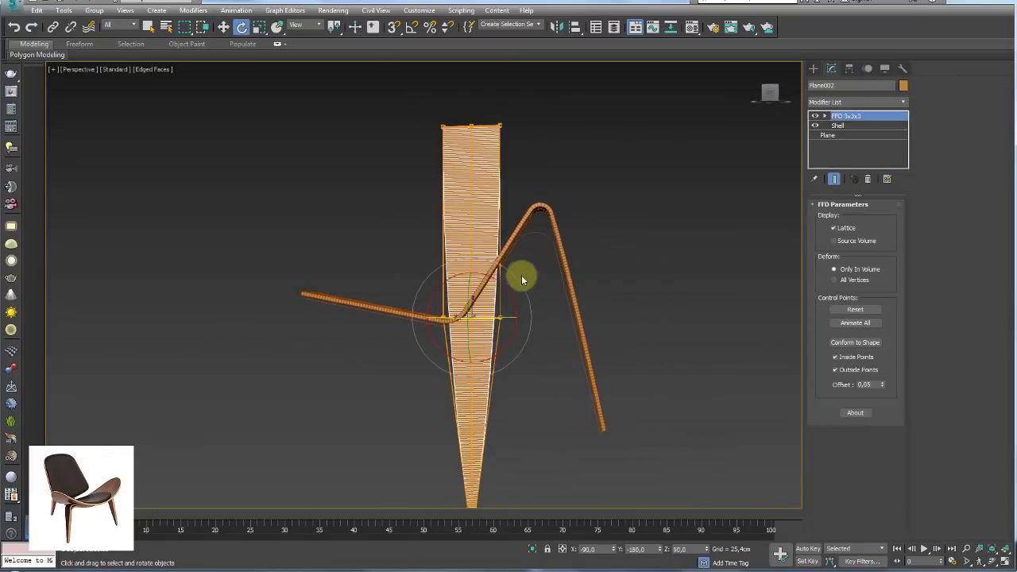
left_click(903, 87)
left_click(657, 220)
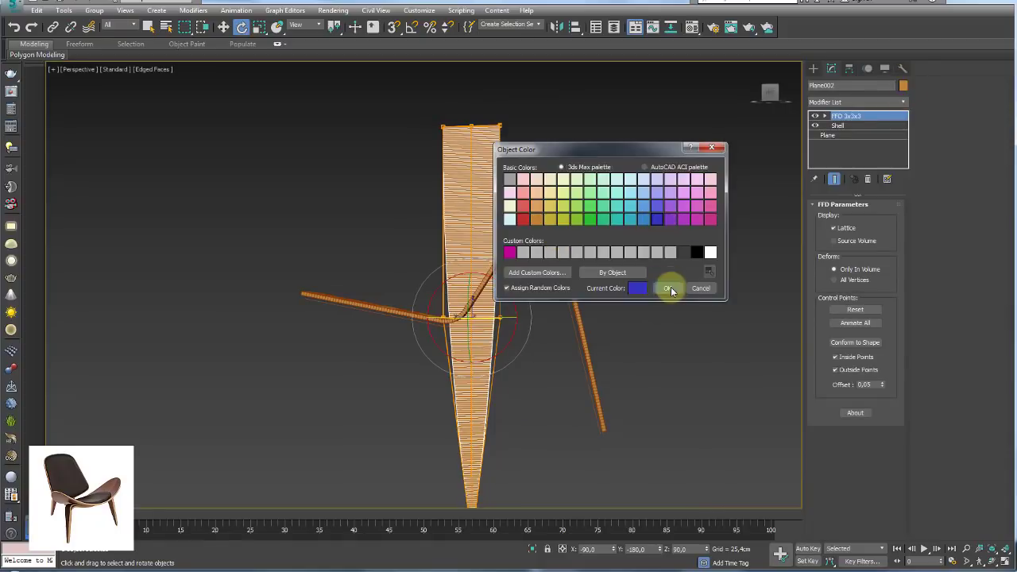
left_click(669, 288)
mouse_move(668, 288)
middle_mouse_down("alt")
mouse_move(597, 255)
mouse_move(620, 199)
mouse_move(630, 269)
mouse_move(572, 325)
mouse_move(533, 251)
middle_mouse_up("alt")
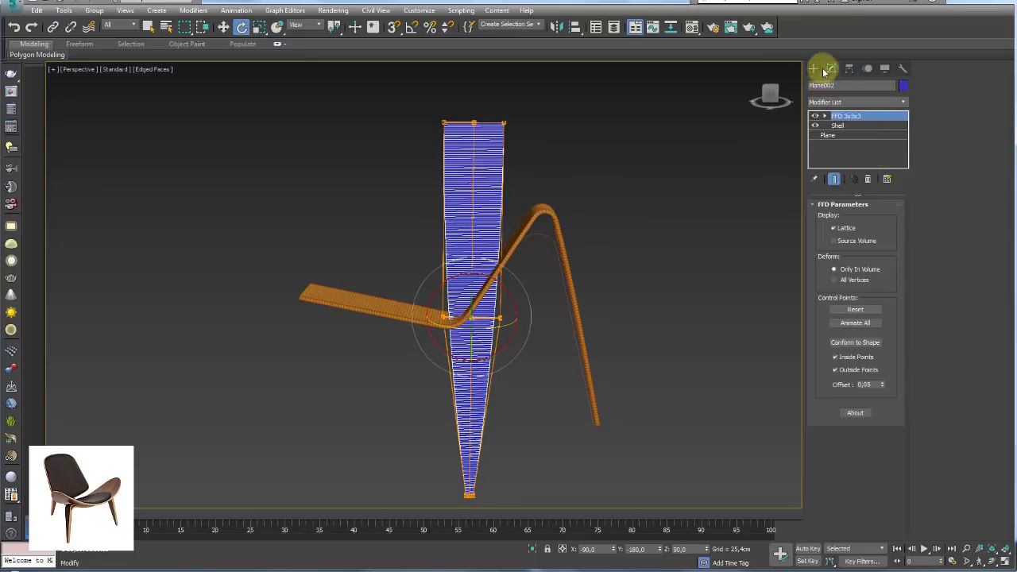
Add Path Deform Binding to Plane002 along Line002, deforming on Y with Flip on.
left_click(873, 103)
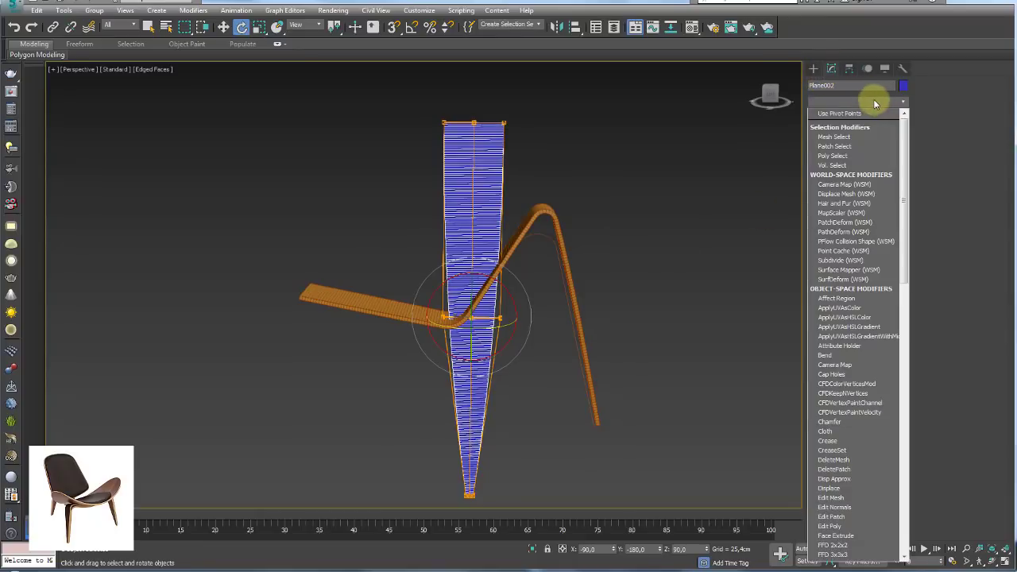
left_click(842, 231)
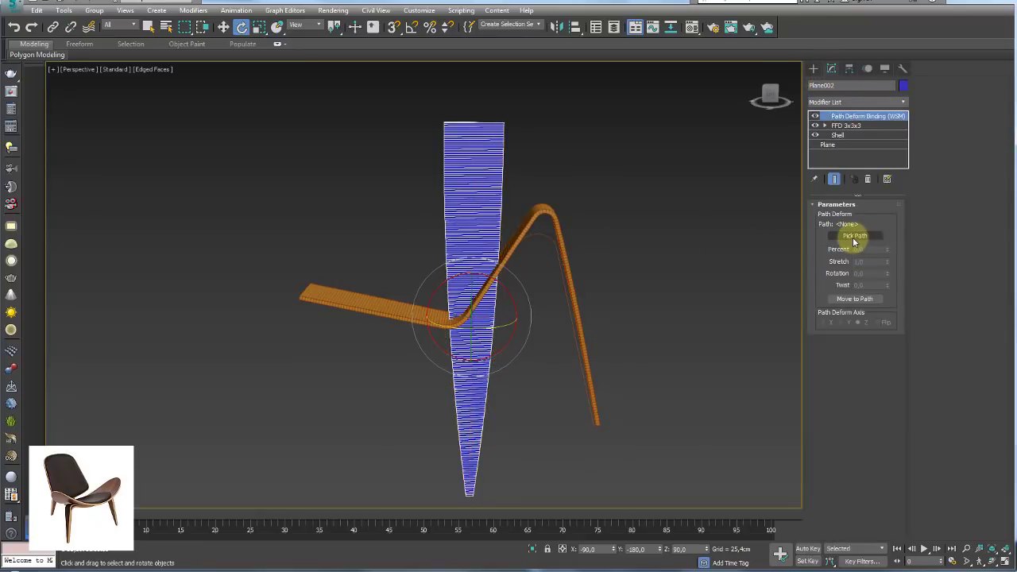
left_click(851, 235)
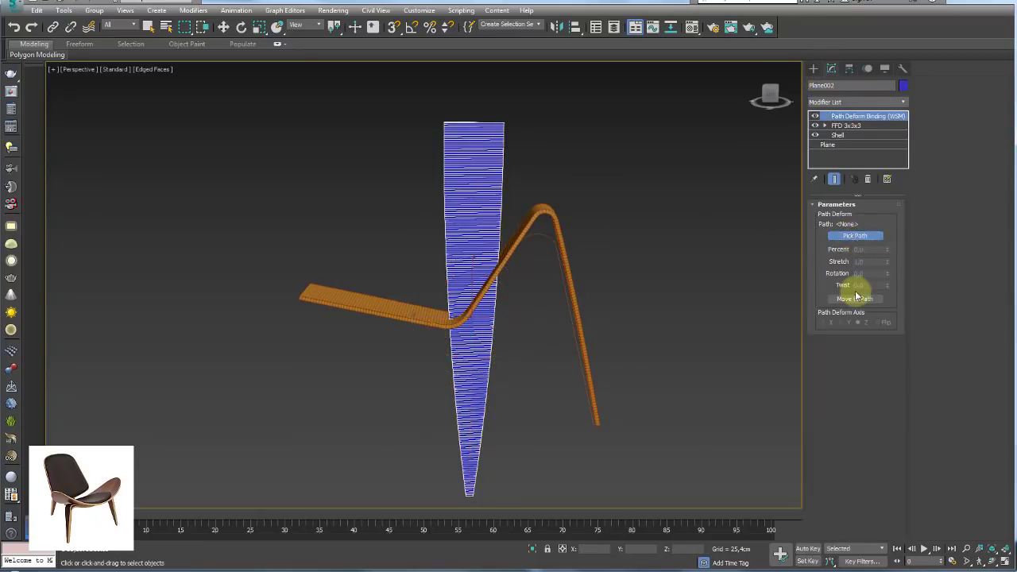
left_click(546, 236)
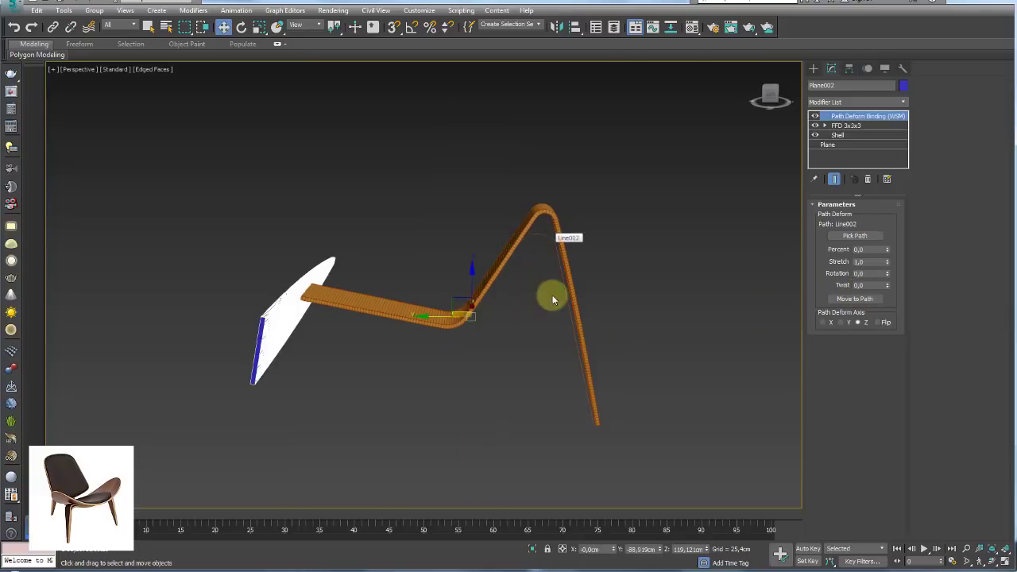
left_click(840, 322)
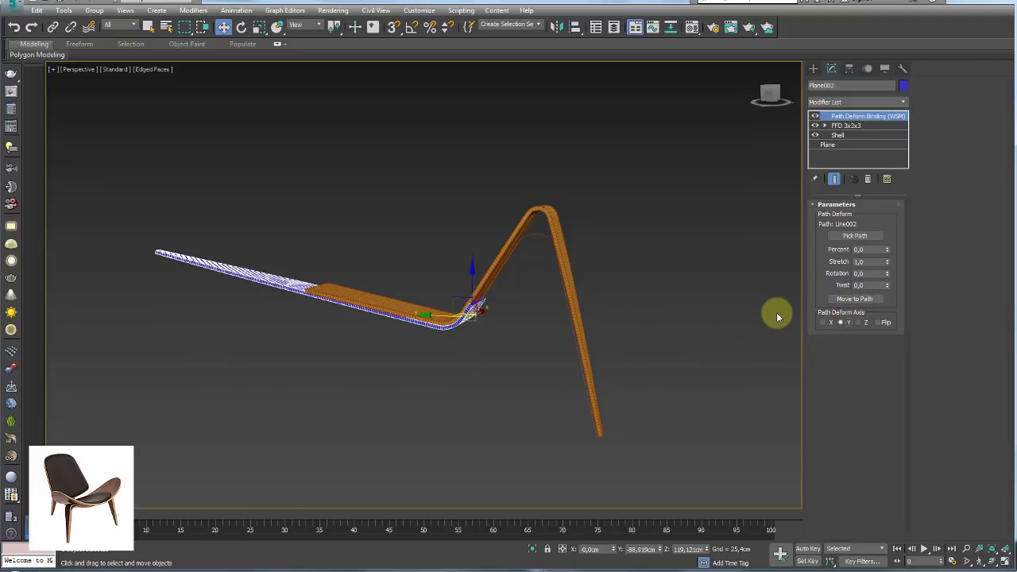
left_click(830, 322)
left_click(858, 322)
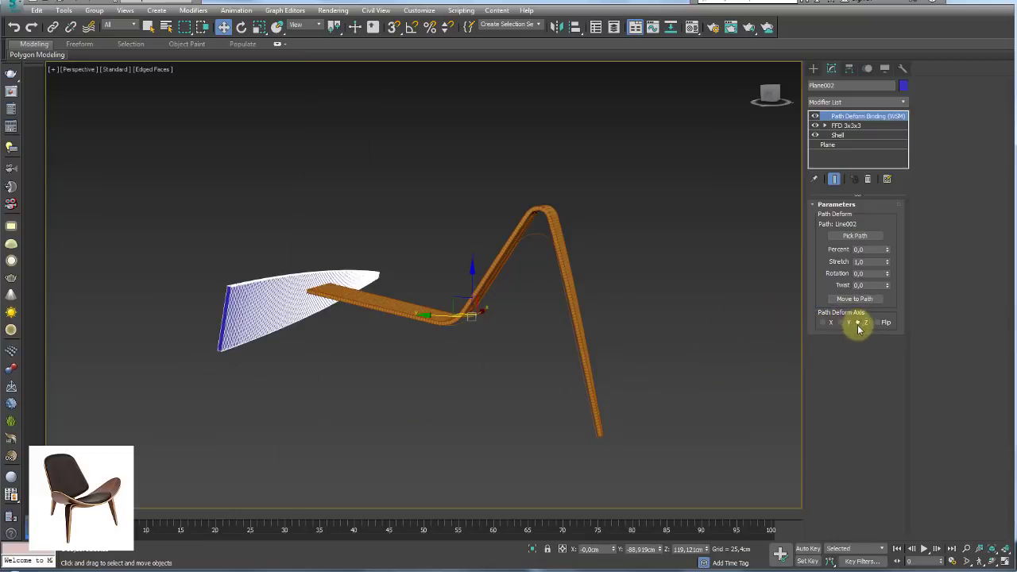
left_click(841, 322)
middle_click_drag(562, 310, 552, 314, "alt")
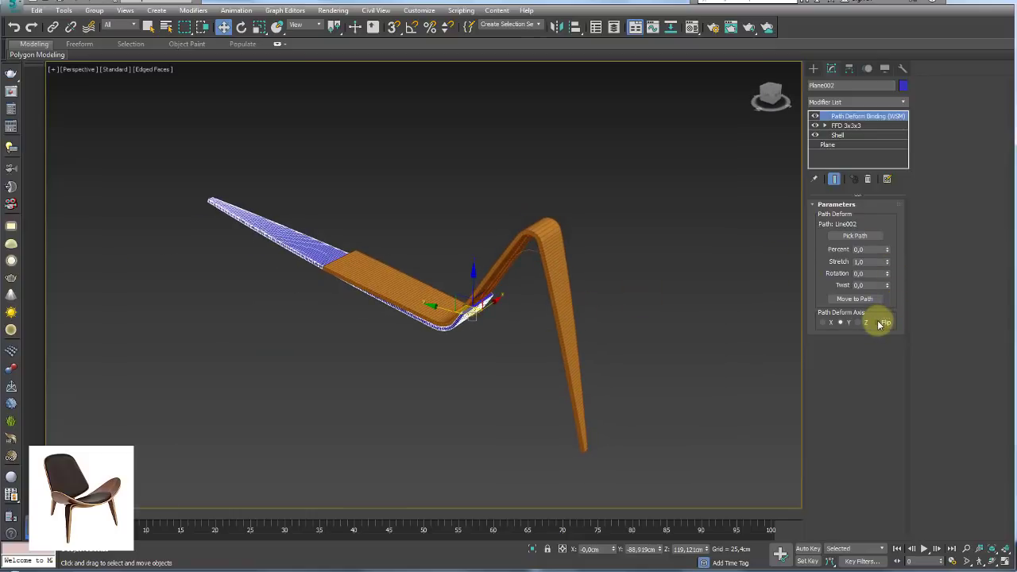
left_click(882, 323)
mouse_move(550, 321)
middle_mouse_down("alt")
mouse_move(537, 279)
mouse_move(554, 278)
middle_mouse_up("alt")
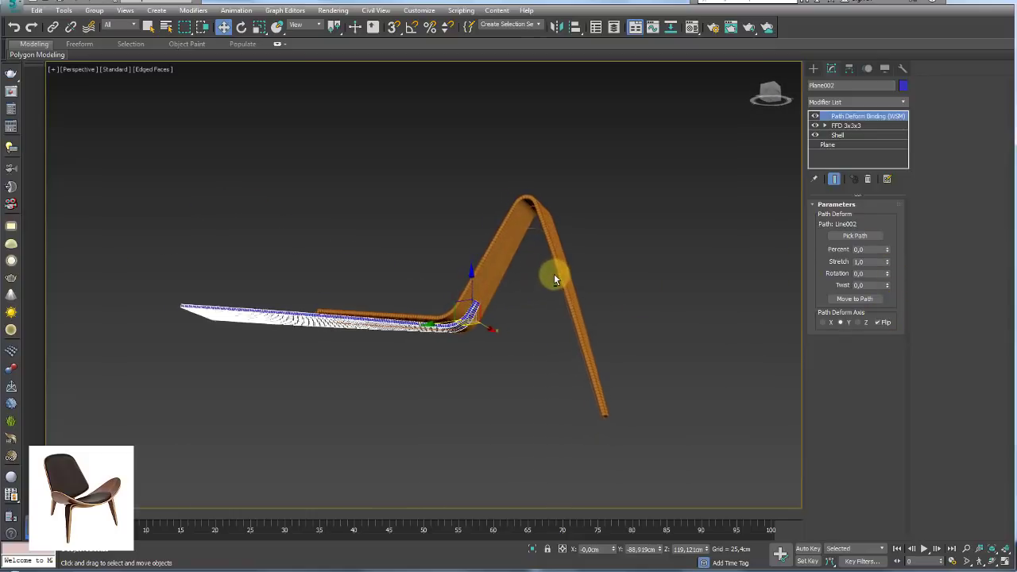
Set the Path Deform Percent to 50.0 and Stretch to 1.282.
left_click_drag(892, 254, 889, 190)
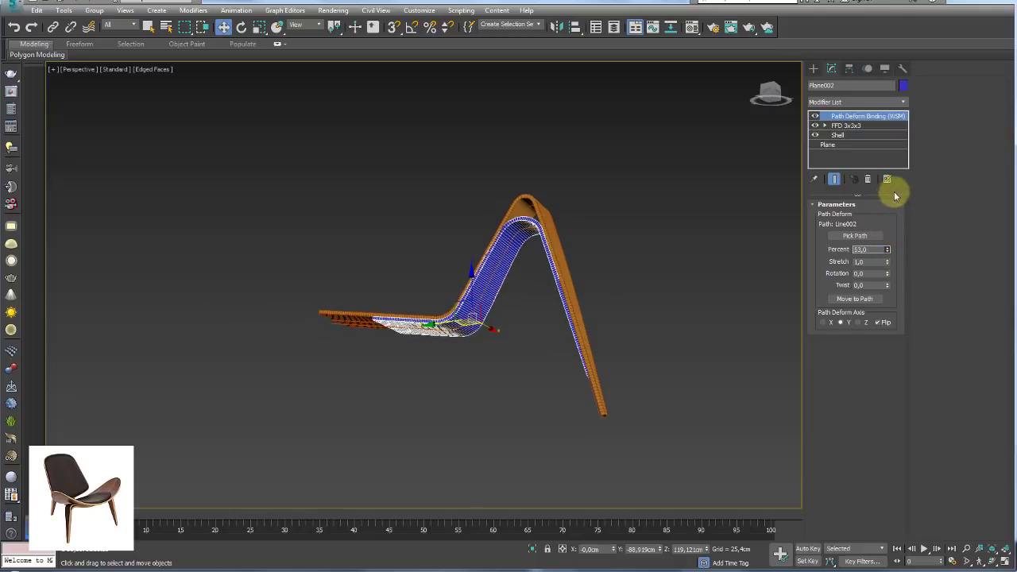
mouse_move(715, 231)
middle_mouse_down("alt")
mouse_move(683, 246)
mouse_move(682, 230)
mouse_move(688, 238)
middle_mouse_up("alt")
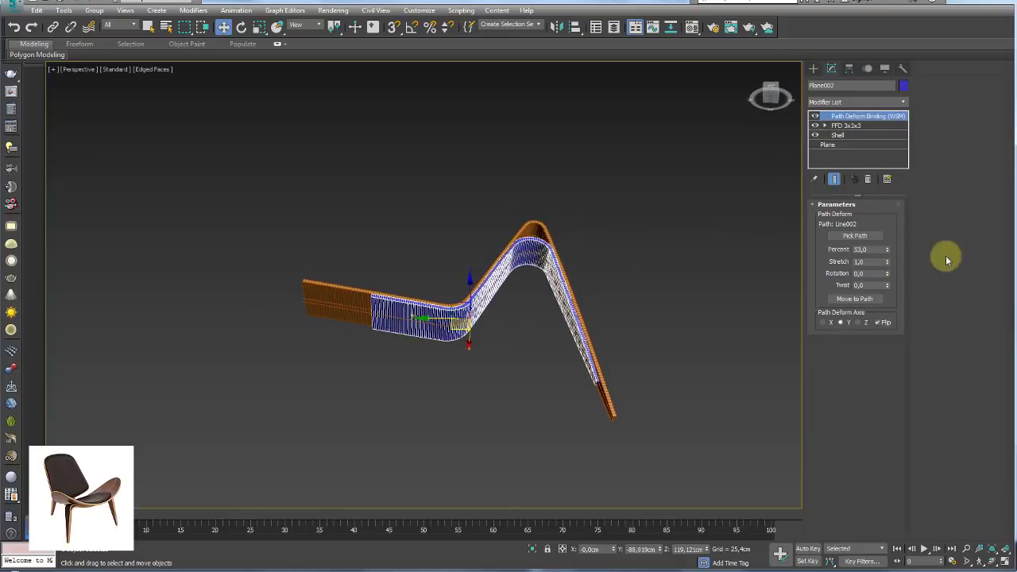
left_click_drag(887, 264, 888, 251)
left_click(888, 248)
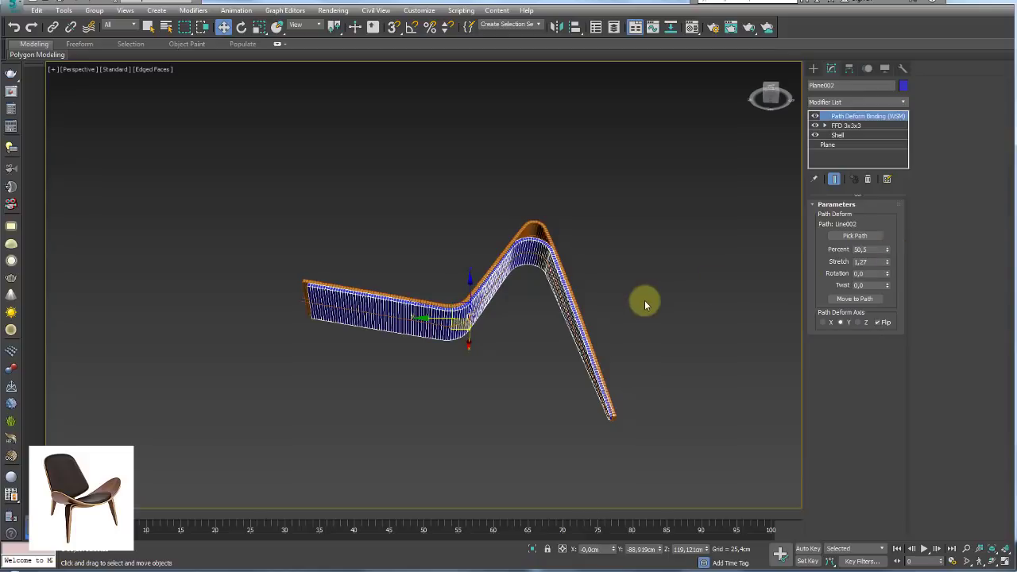
middle_click_drag(644, 299, 608, 325, "alt")
scroll(608, 406, "up", 3)
scroll(608, 406, "up", 3)
scroll(633, 380, "up", 5)
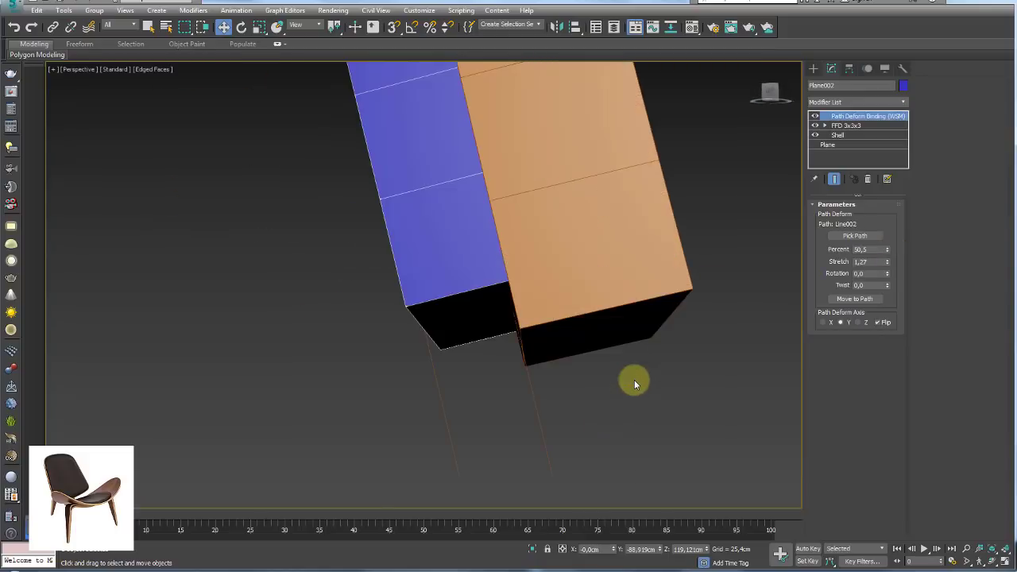
scroll(634, 379, "down", 4)
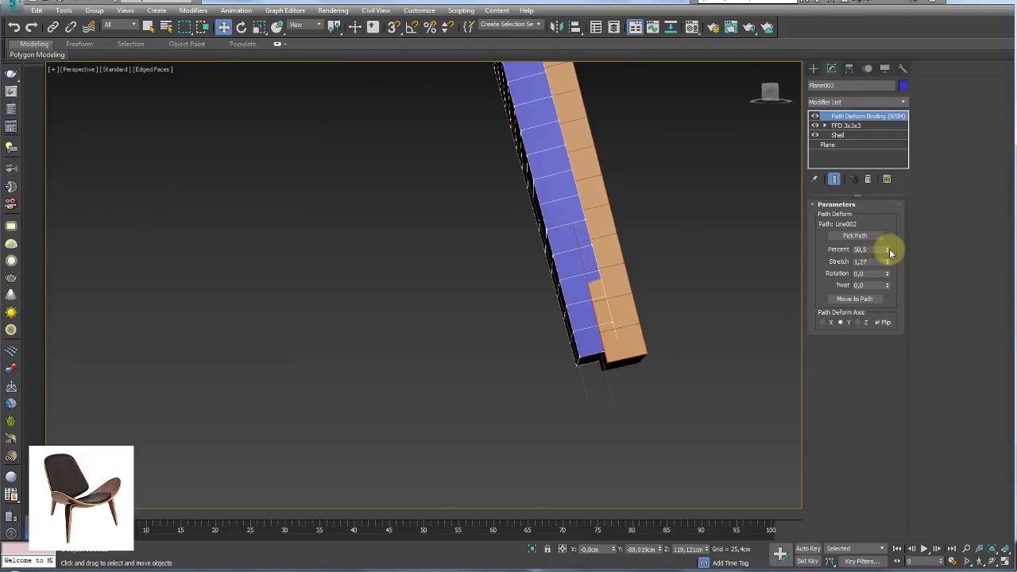
left_click_drag(891, 261, 888, 254)
middle_click_drag(579, 215, 483, 136, "alt")
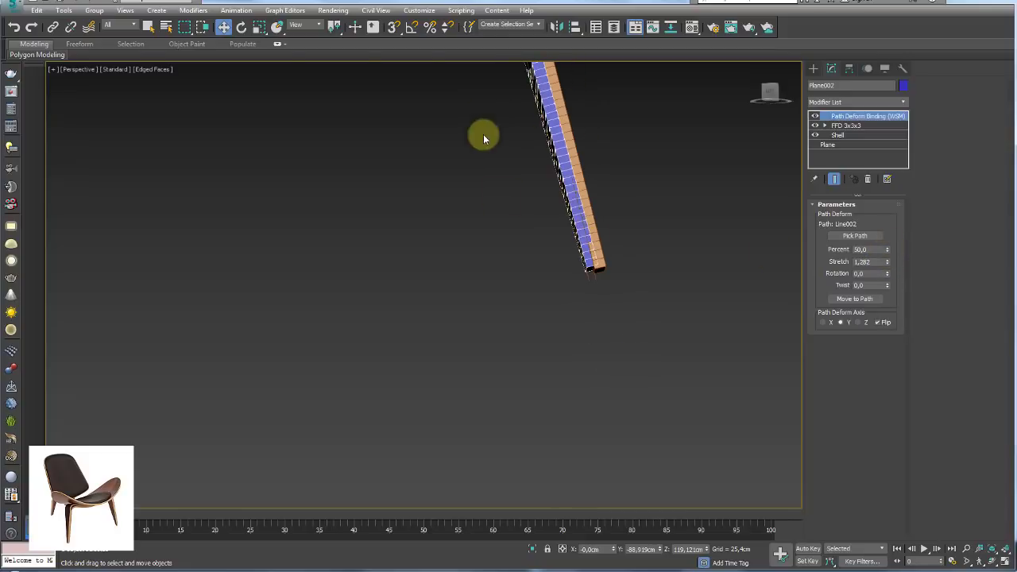
scroll(486, 305, "down", 3)
mouse_move(388, 315)
middle_mouse_down("alt")
mouse_move(431, 318)
mouse_move(590, 368)
mouse_move(663, 452)
middle_mouse_up("alt")
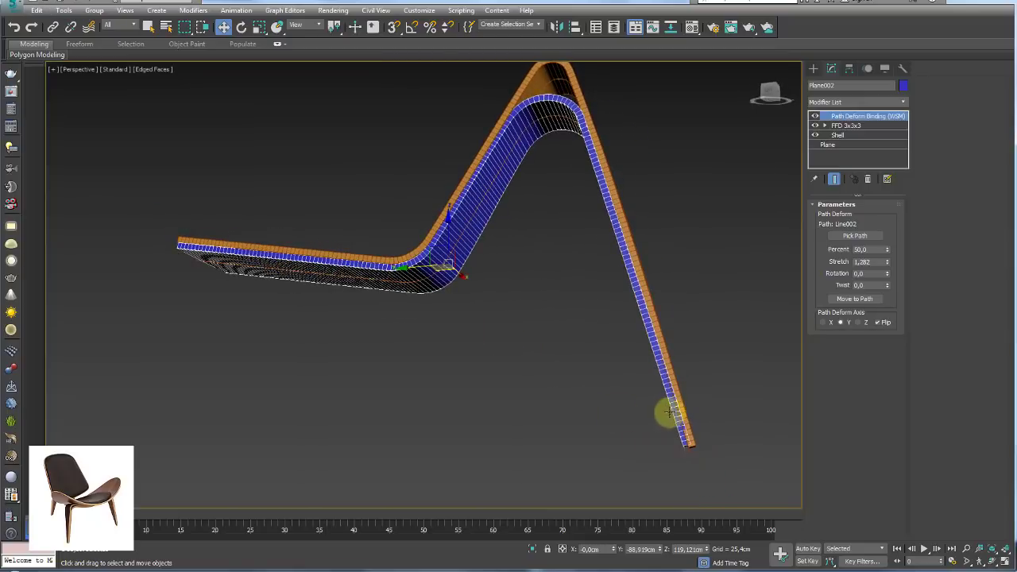
Nudge Line002's leg-end vertex sideways in Vertex sub-object mode.
left_click(683, 451)
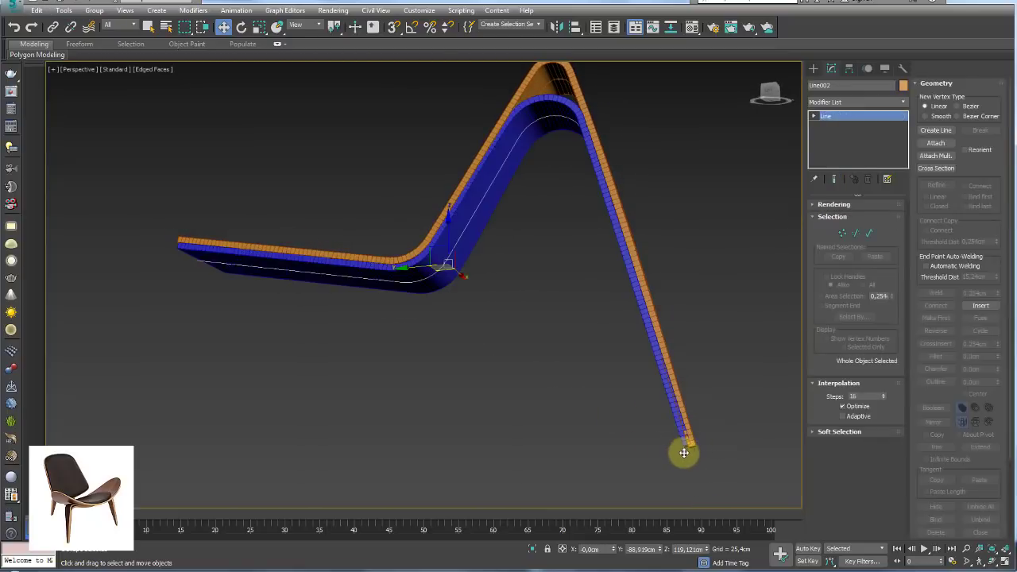
middle_click_drag(692, 401, 674, 318)
left_click(842, 231)
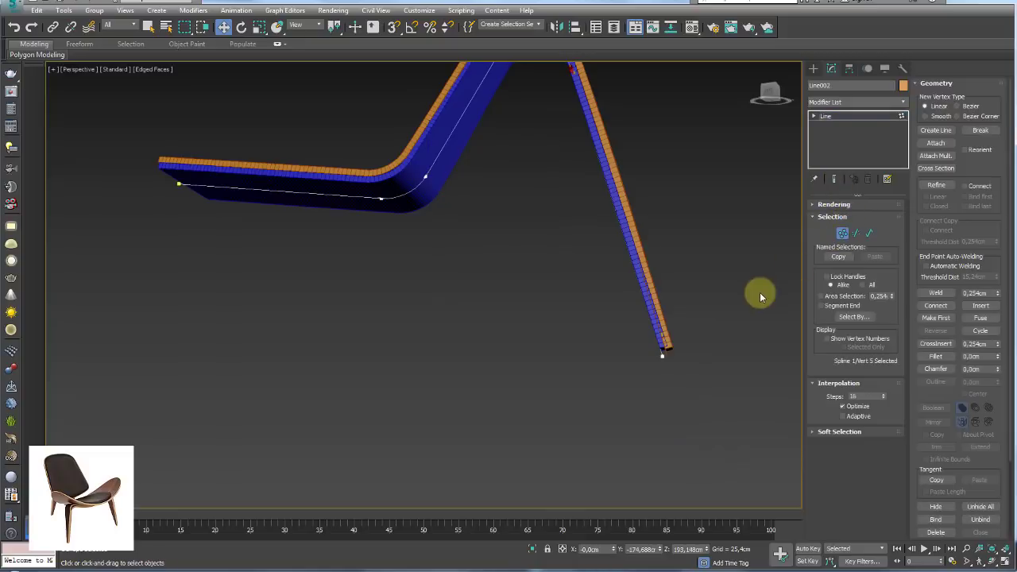
left_click(662, 357)
scroll(676, 374, "up", 1)
scroll(656, 358, "up", 3)
left_click_drag(656, 358, 627, 360)
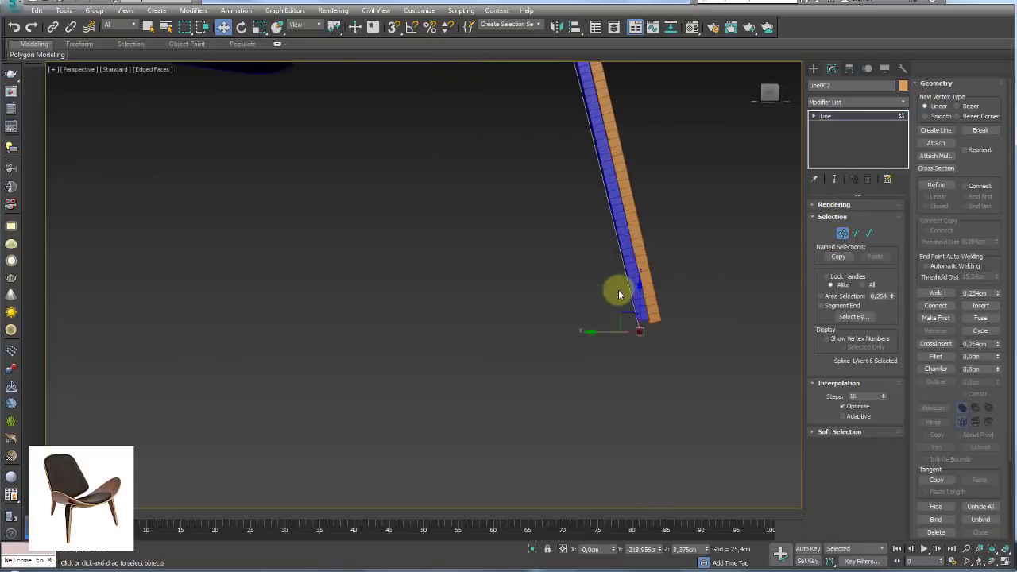
Shift Line002's lower-bend vertices so the blue ply's curve sits under the orange ply.
scroll(615, 290, "down", 5)
middle_click_drag(604, 265, 572, 199, "alt")
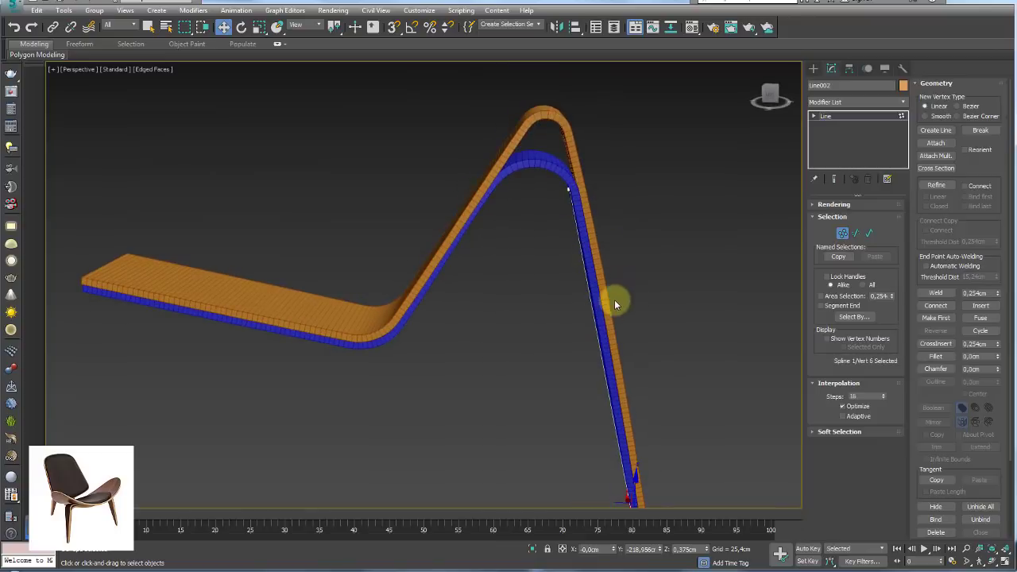
scroll(608, 294, "up", 2)
scroll(516, 219, "down", 3)
middle_click_drag(502, 244, 470, 230, "alt")
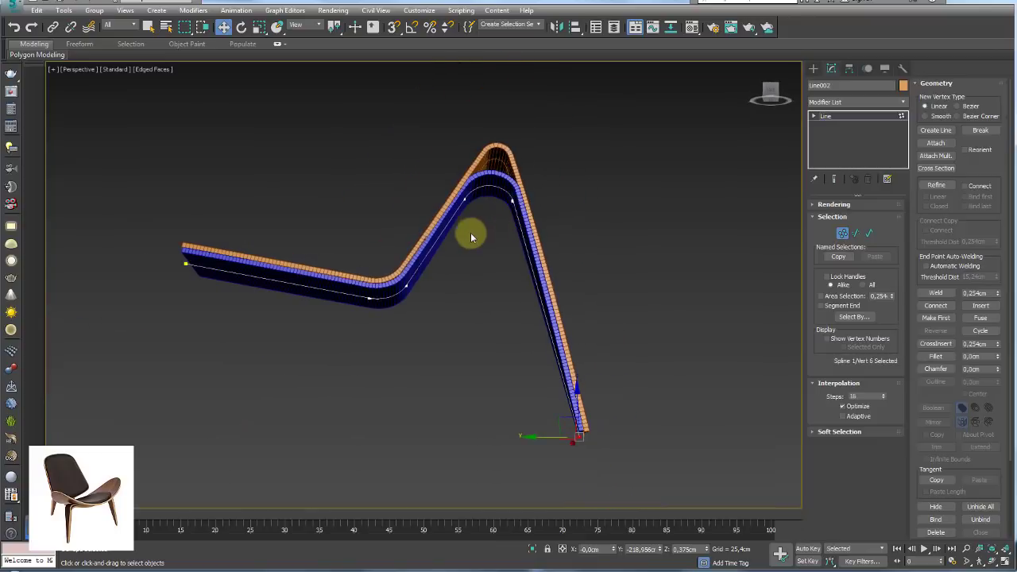
scroll(465, 215, "up", 3)
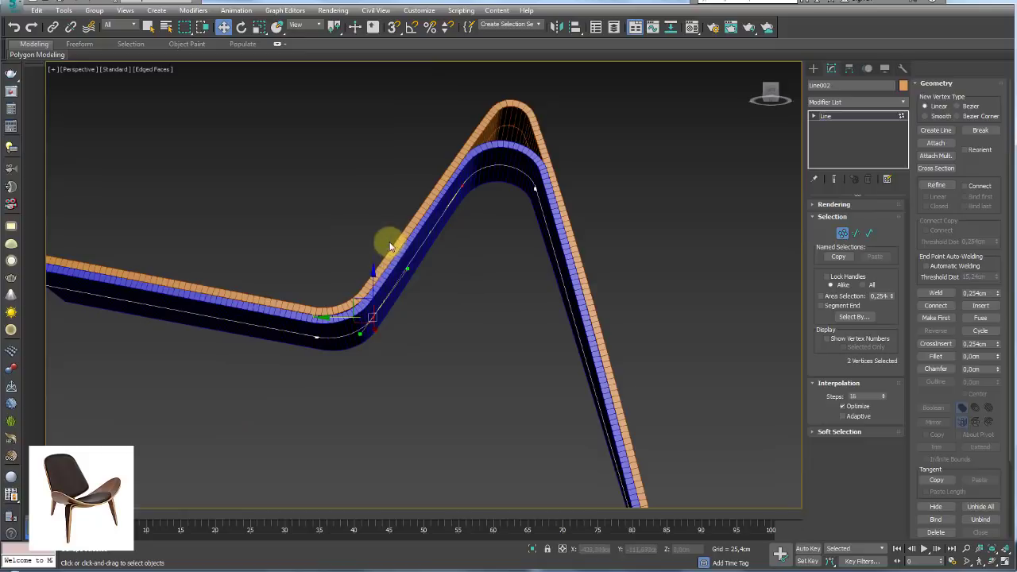
left_click_drag(388, 243, 339, 316)
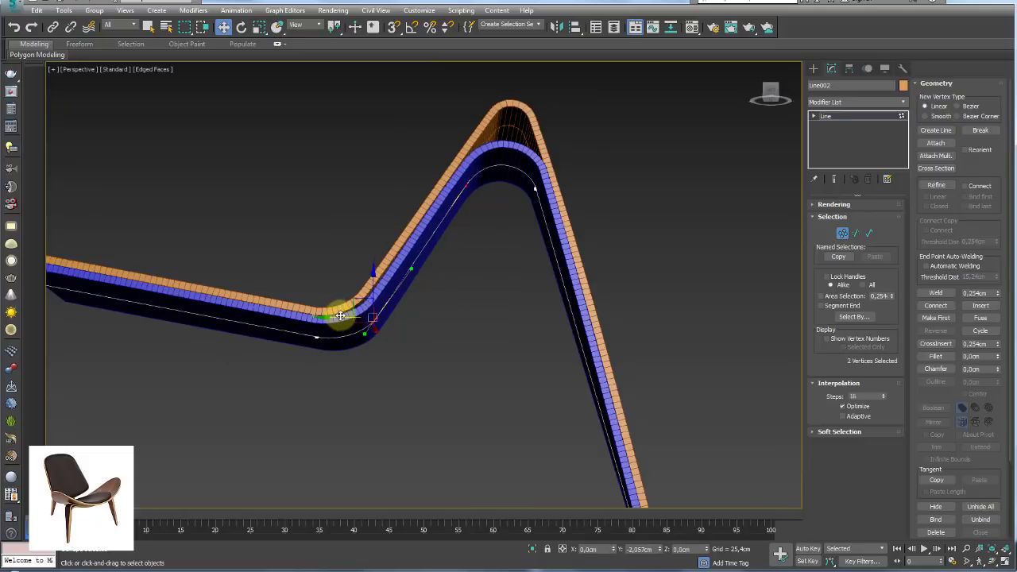
middle_click_drag(339, 316, 342, 370, "alt")
left_click(308, 342)
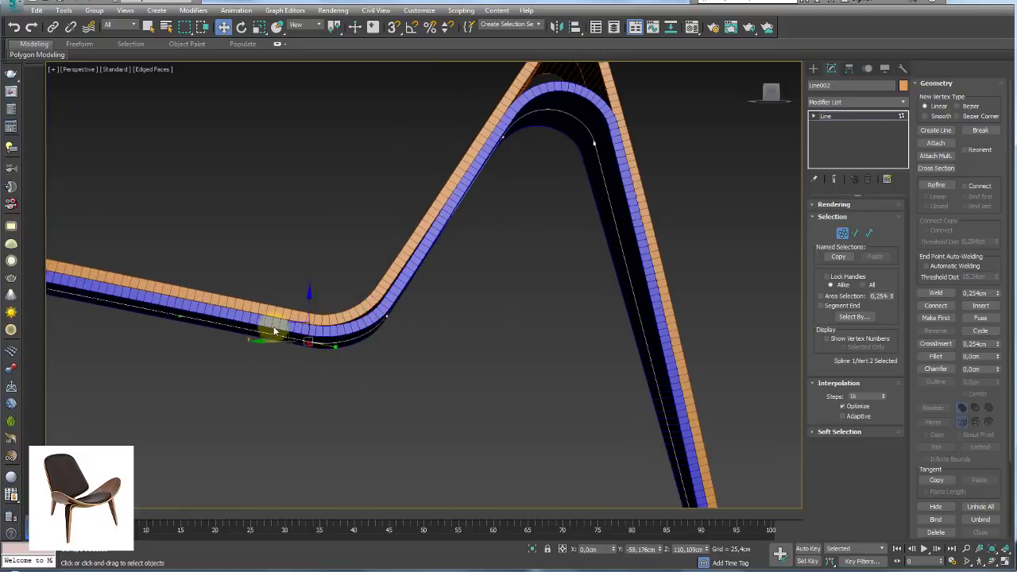
left_click_drag(286, 324, 281, 323)
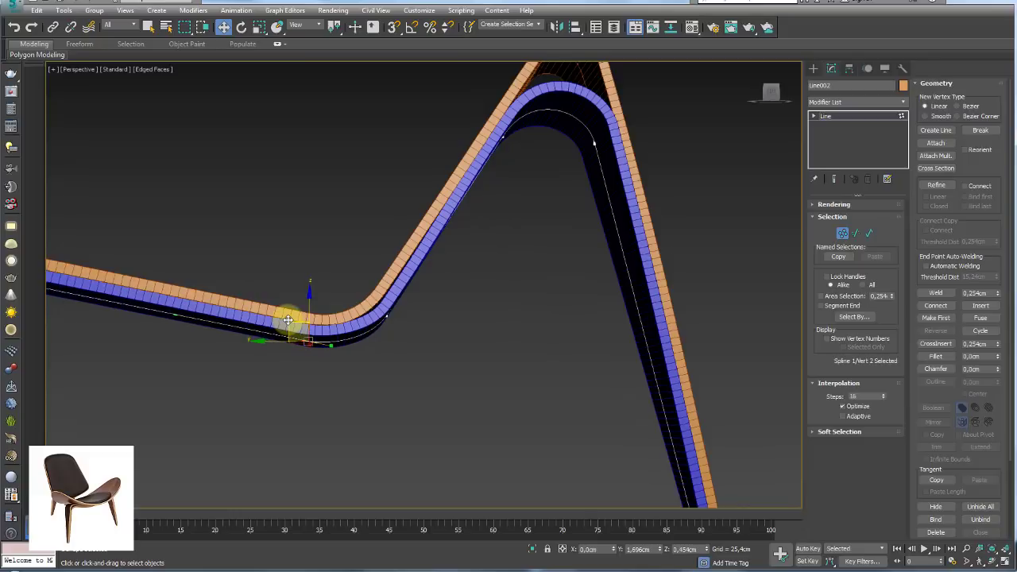
left_click_drag(364, 296, 375, 298)
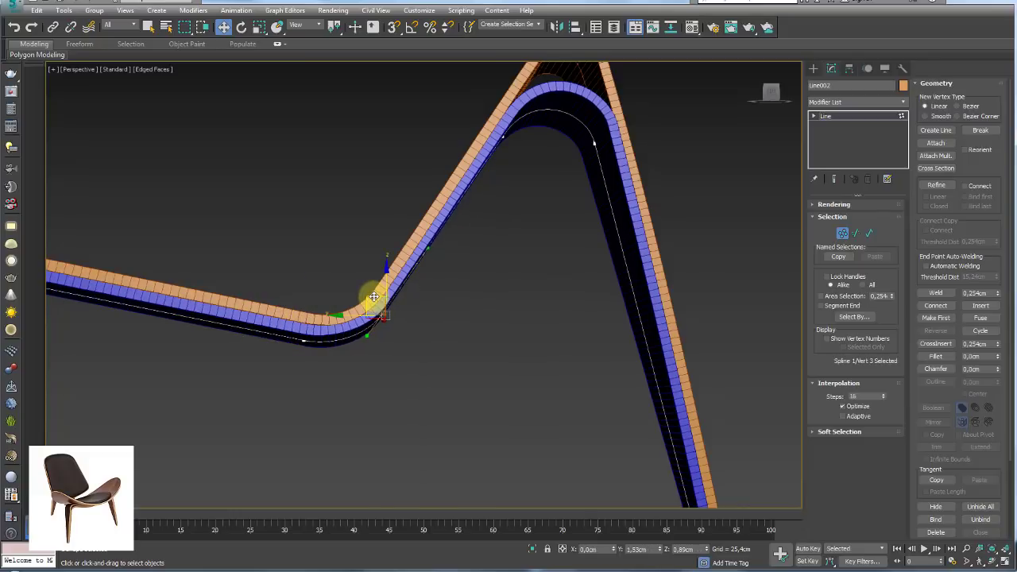
scroll(461, 281, "down", 4)
mouse_move(511, 317)
middle_mouse_down("alt")
mouse_move(433, 328)
mouse_move(733, 143)
middle_mouse_up("alt")
Return Line002 to object level and clone Plane001 as the copy Plane003.
left_click(842, 116)
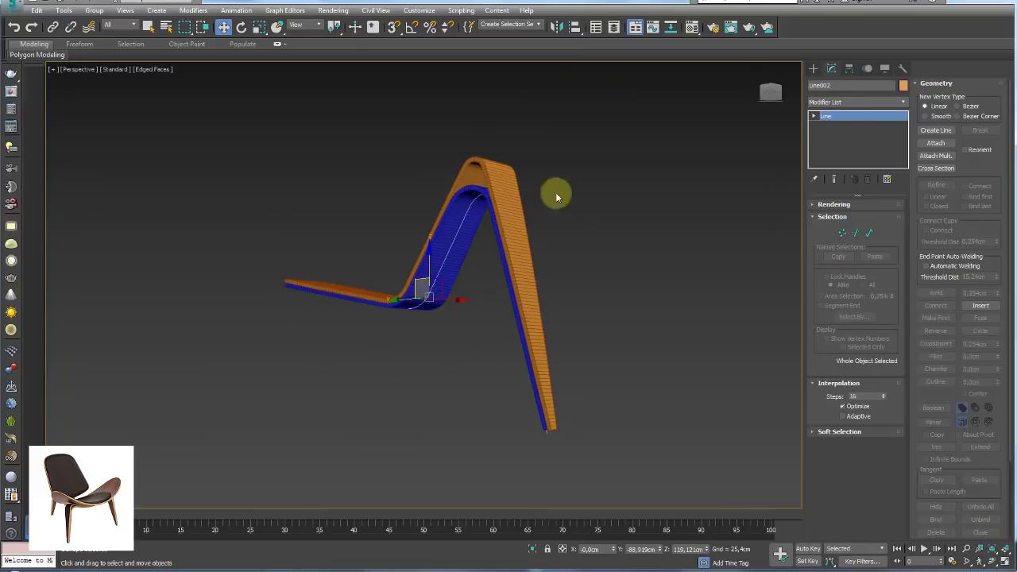
middle_click_drag(518, 215, 259, 248, "alt")
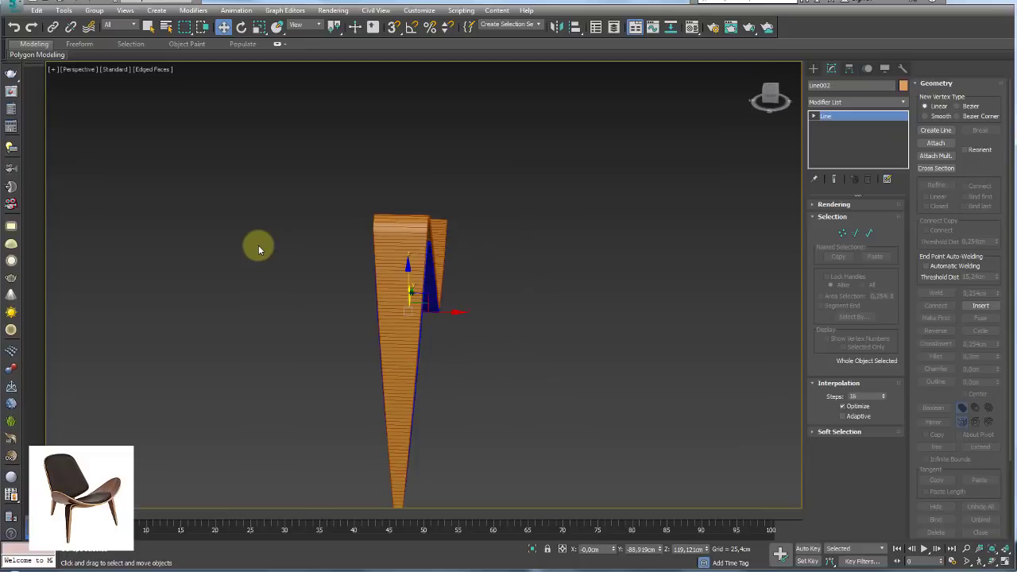
mouse_move(405, 363)
middle_mouse_down("alt")
mouse_move(432, 374)
mouse_move(289, 307)
mouse_move(386, 325)
mouse_move(457, 312)
middle_mouse_up("alt")
left_click(317, 262)
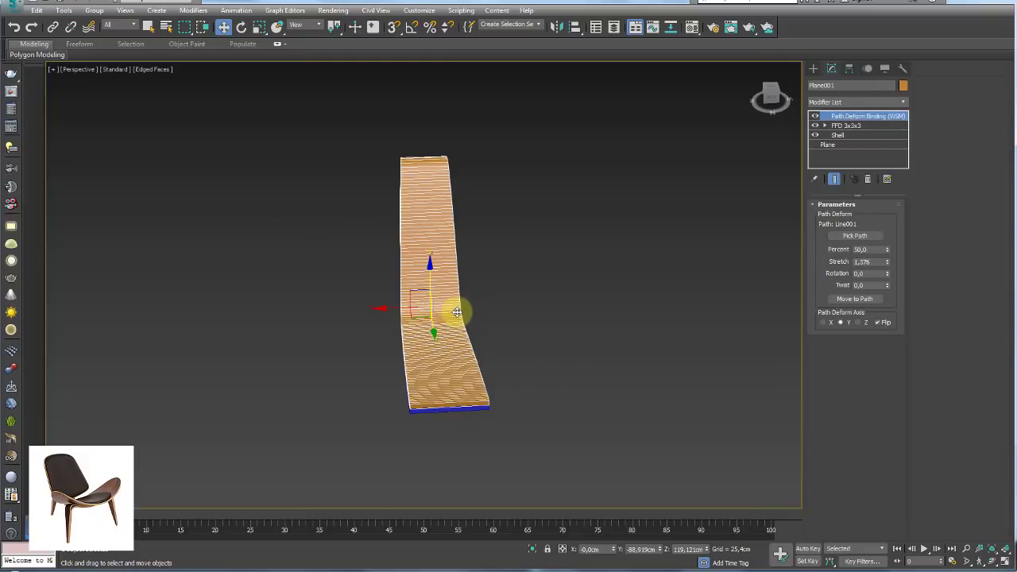
mouse_move(525, 308)
middle_mouse_down("alt")
mouse_move(490, 329)
mouse_move(436, 324)
middle_mouse_up("alt")
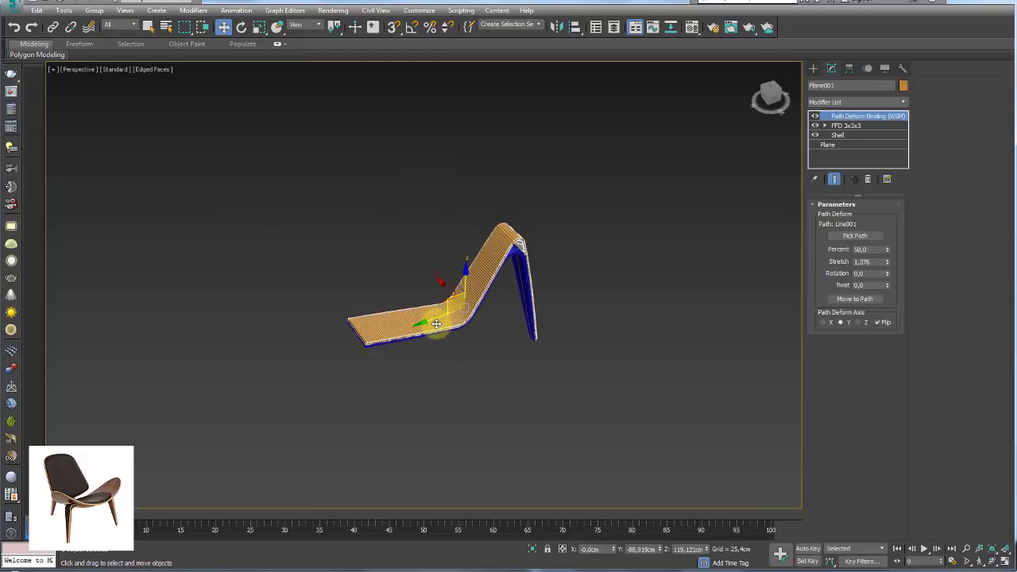
left_click_drag(436, 324, 434, 325, "shift")
left_click(478, 322)
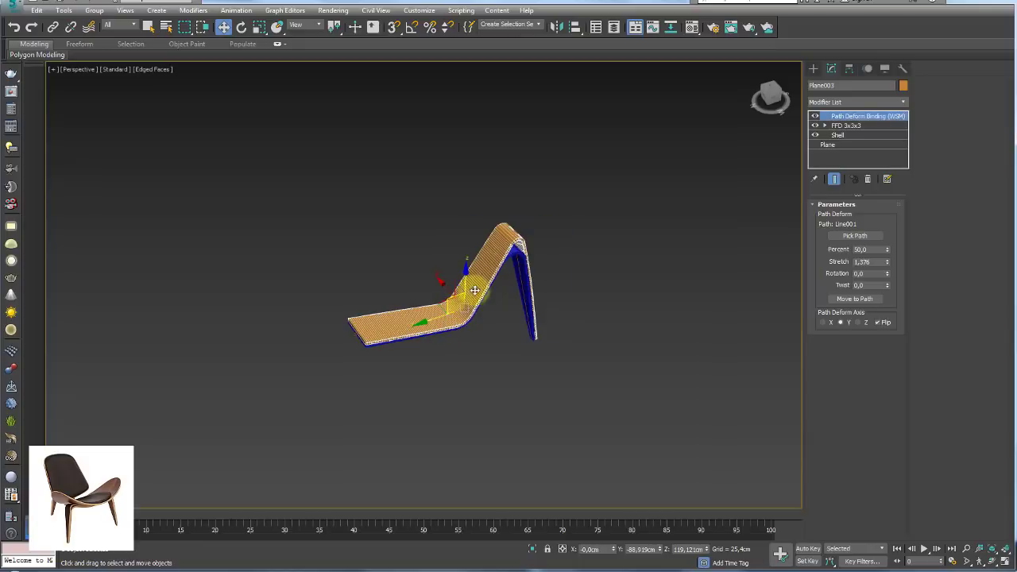
Remove Path Deform Binding from Plane003 and move it right of the chair.
left_click(867, 178)
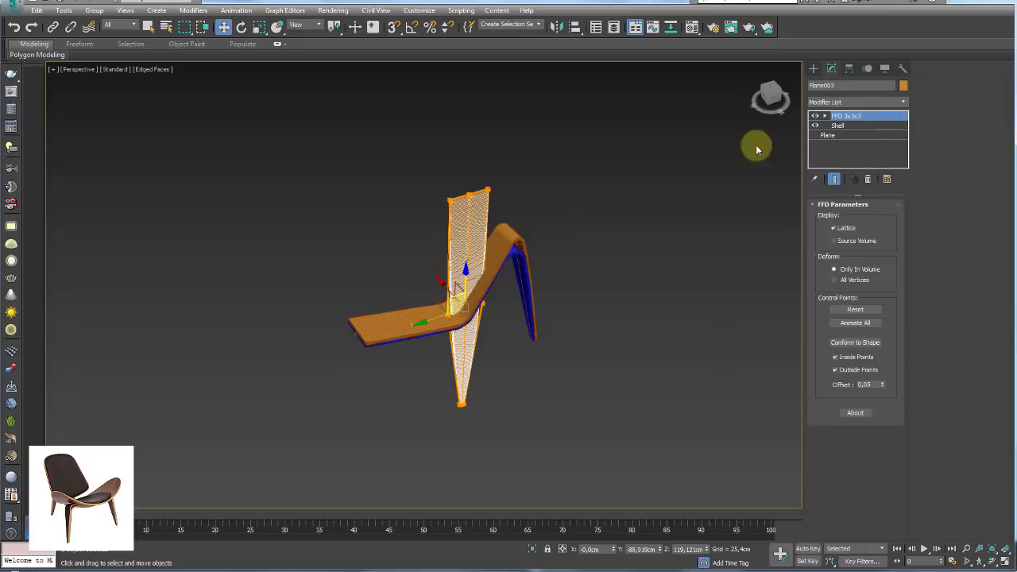
left_click_drag(441, 287, 545, 381)
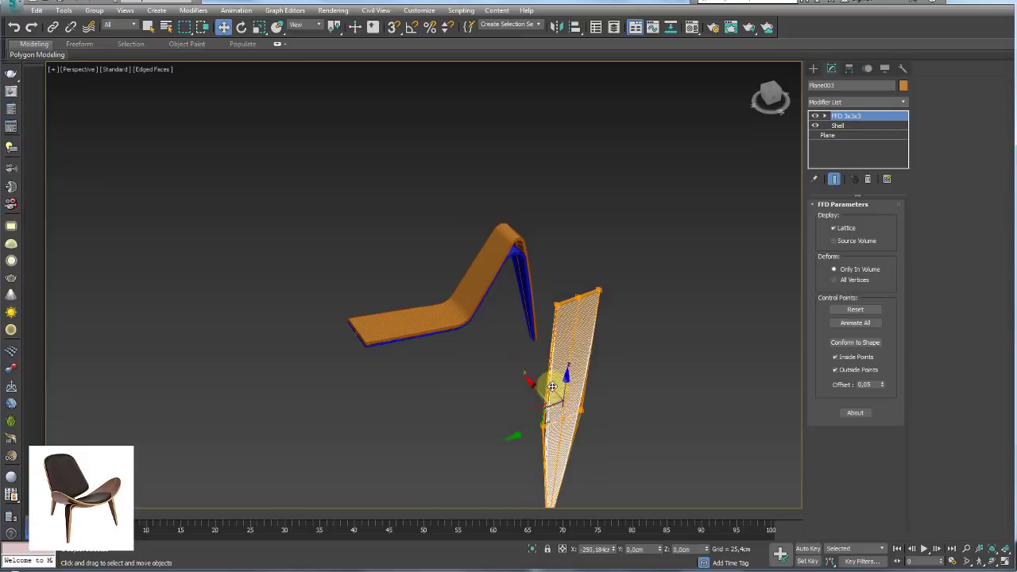
mouse_move(545, 381)
middle_mouse_down("alt")
mouse_move(673, 360)
mouse_move(552, 401)
middle_mouse_up("alt")
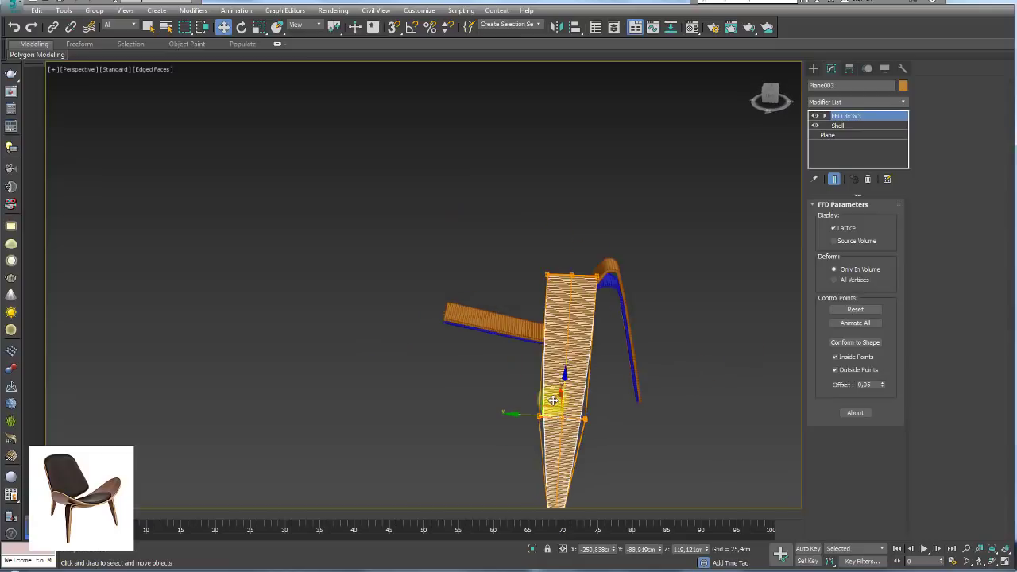
Change Plane003's object colour to red.
left_click(904, 89)
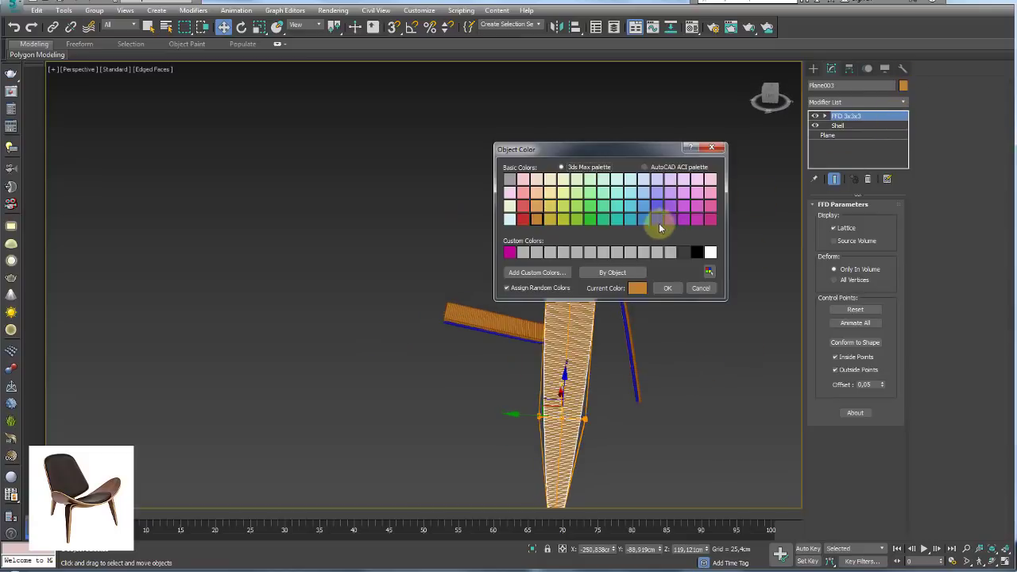
left_click(523, 219)
left_click(658, 288)
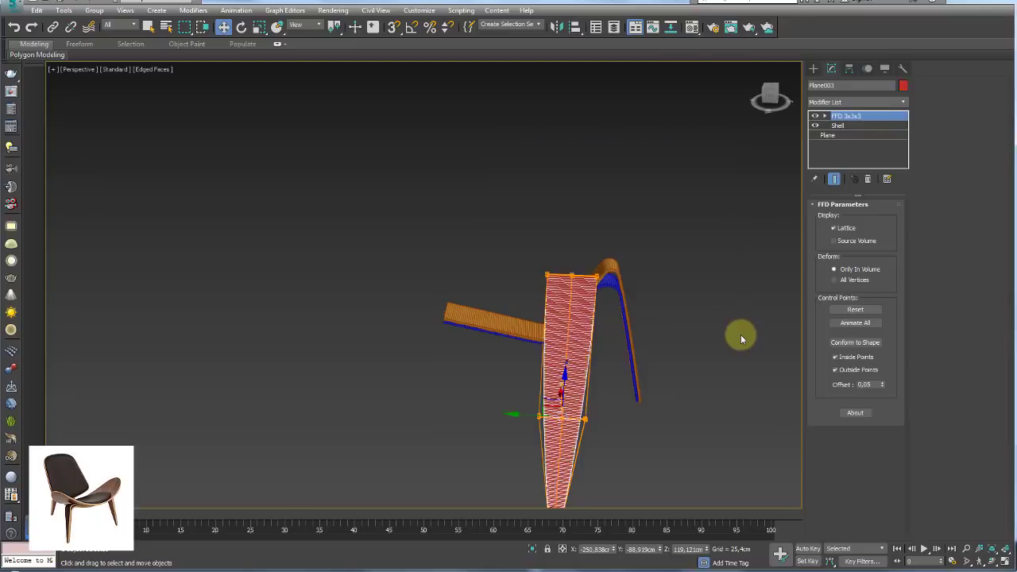
left_click(738, 334)
mouse_move(738, 334)
middle_mouse_down("alt")
mouse_move(659, 357)
mouse_move(676, 322)
mouse_move(754, 265)
mouse_move(485, 286)
mouse_move(525, 300)
mouse_move(404, 278)
mouse_move(417, 285)
middle_mouse_up("alt")
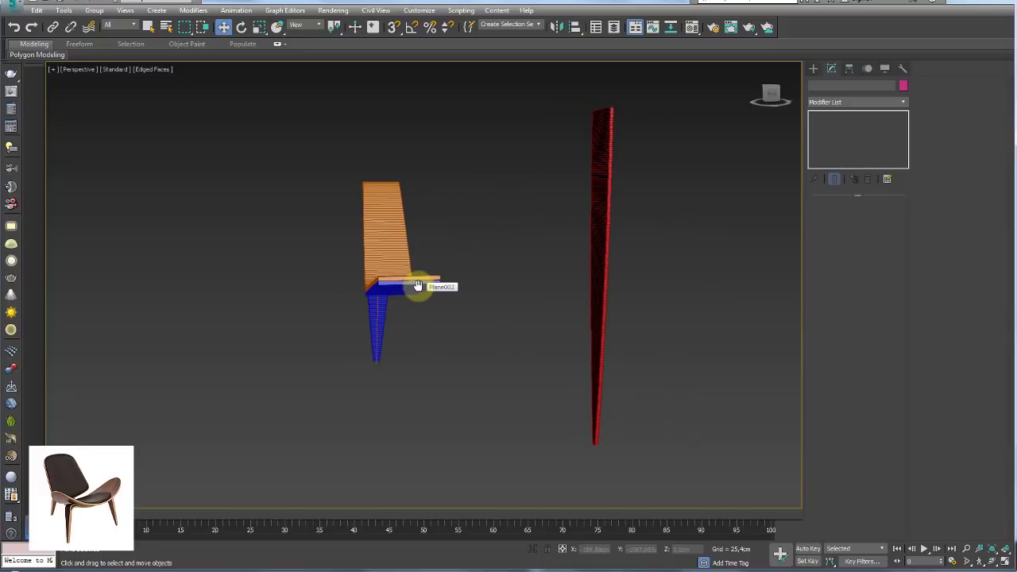
Switch to the Front view with Line creation ready, then bring up the front chair photo.
key("f")
middle_click_drag(434, 246, 502, 321)
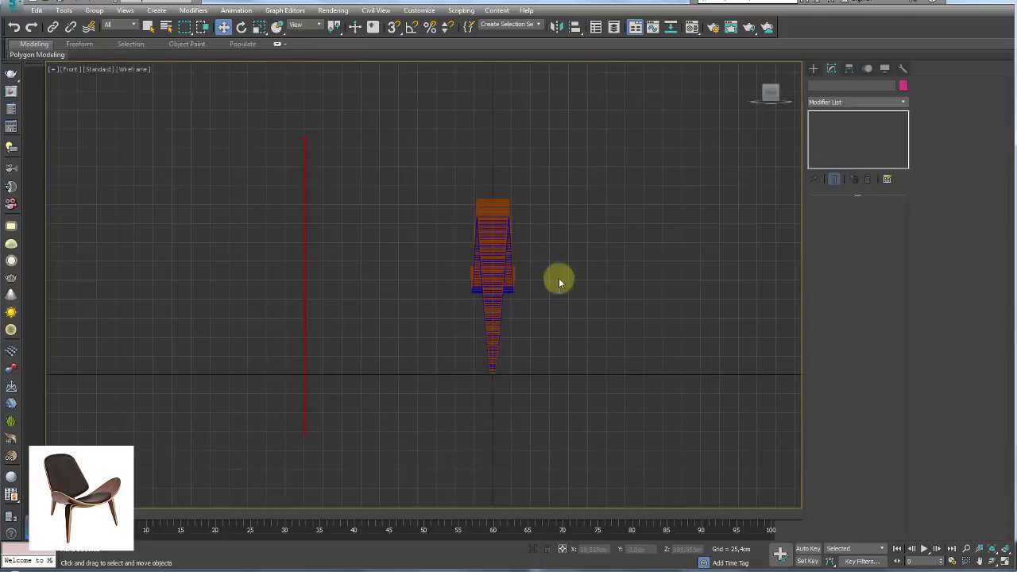
left_click(813, 69)
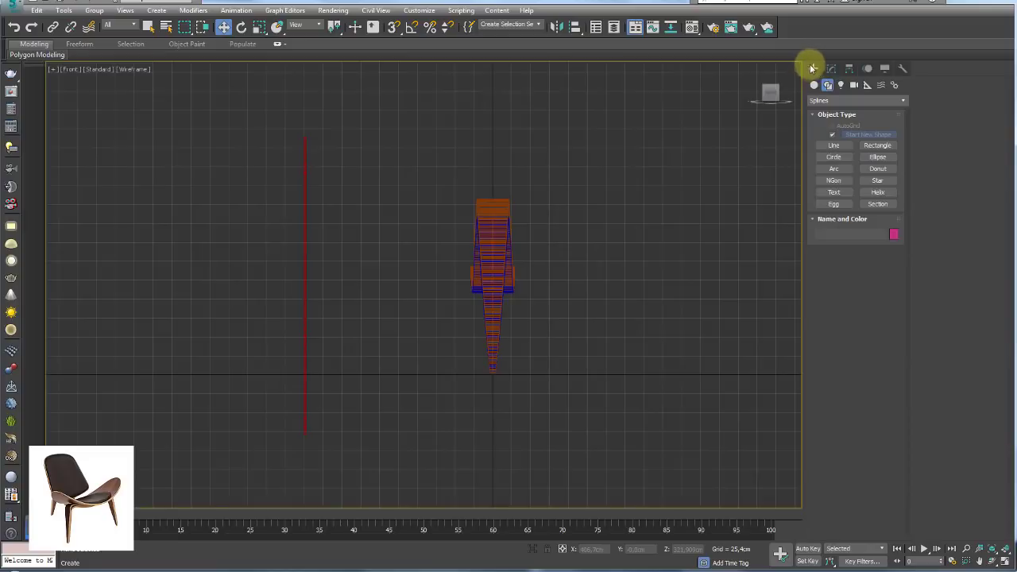
left_click(834, 145)
scroll(554, 260, "up", 3)
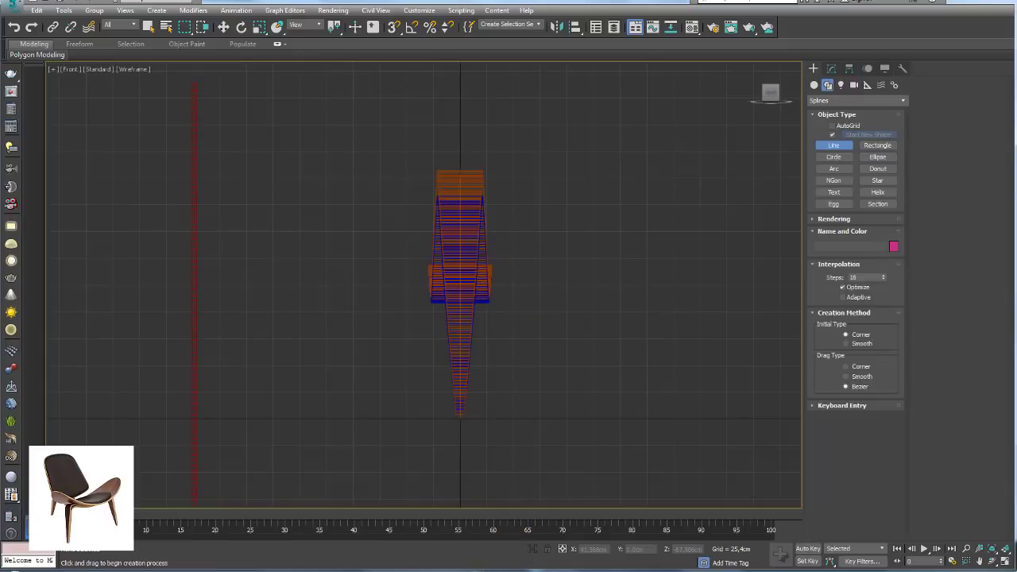
left_click(436, 532)
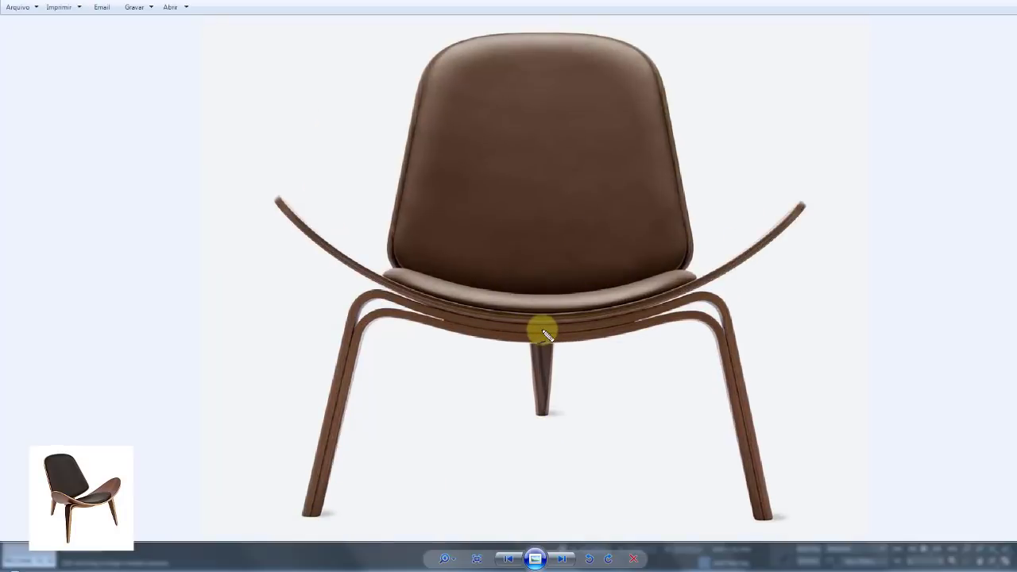
Sketch the leg's route along the seat rail and down the right leg, clear it, return to 3ds Max.
mouse_move(550, 333)
left_mouse_down()
mouse_move(684, 305)
mouse_move(721, 329)
mouse_move(767, 522)
left_mouse_up()
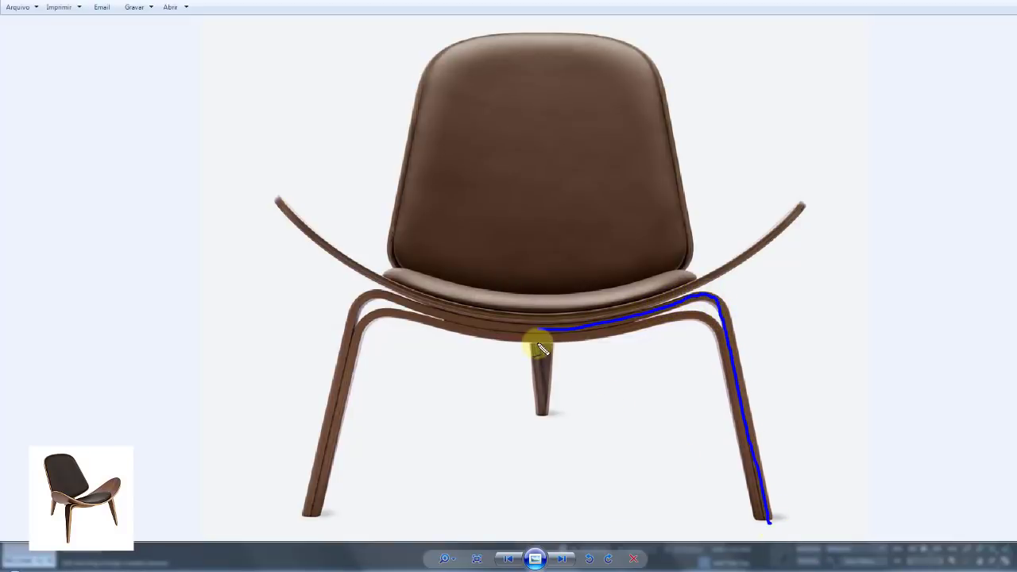
mouse_move(540, 344)
left_mouse_down()
mouse_move(676, 321)
mouse_move(726, 363)
mouse_move(761, 534)
mouse_move(759, 470)
left_mouse_up()
key("Escape")
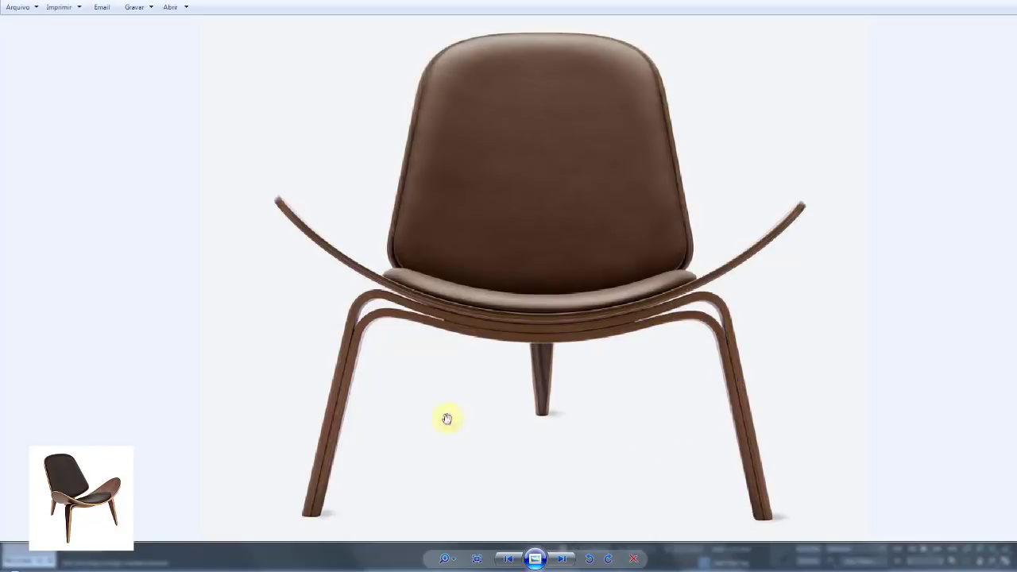
key("alt+Tab")
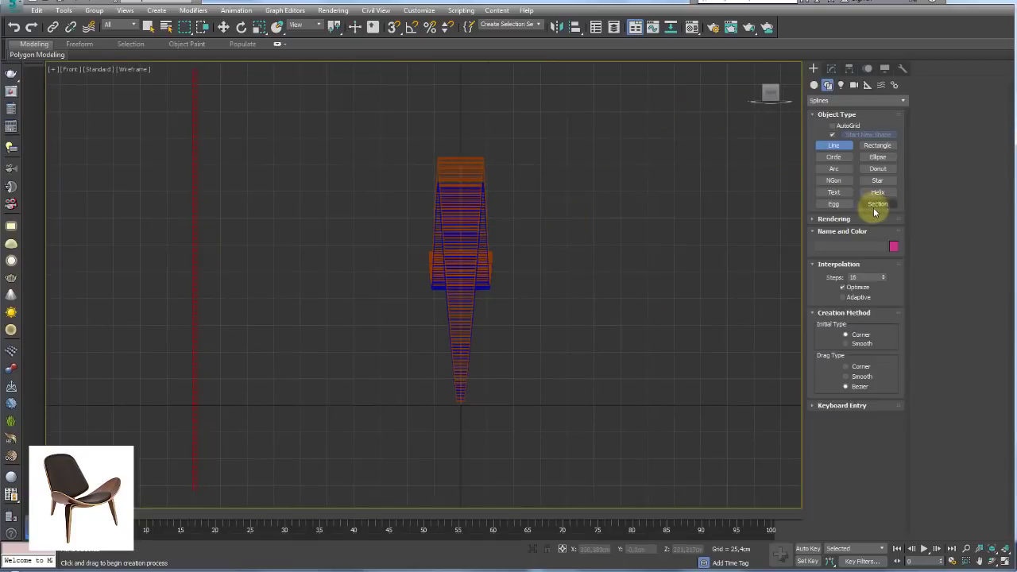
Create a large plane in the Front view with Length Segs set to 1.
left_click(813, 84)
left_click(876, 183)
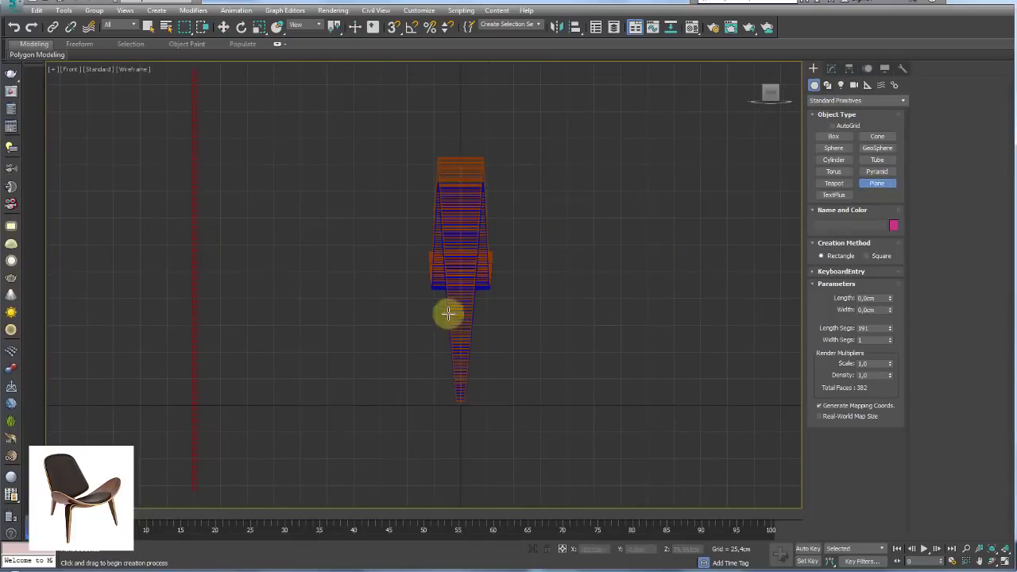
left_click_drag(461, 265, 577, 422)
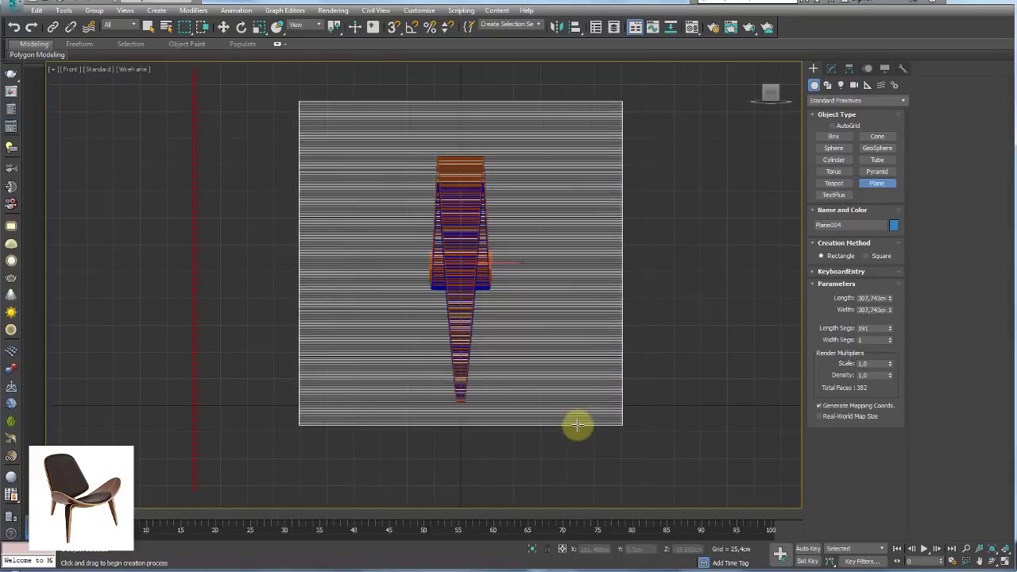
right_click(889, 328)
middle_click_drag(572, 298, 561, 298)
key("F3")
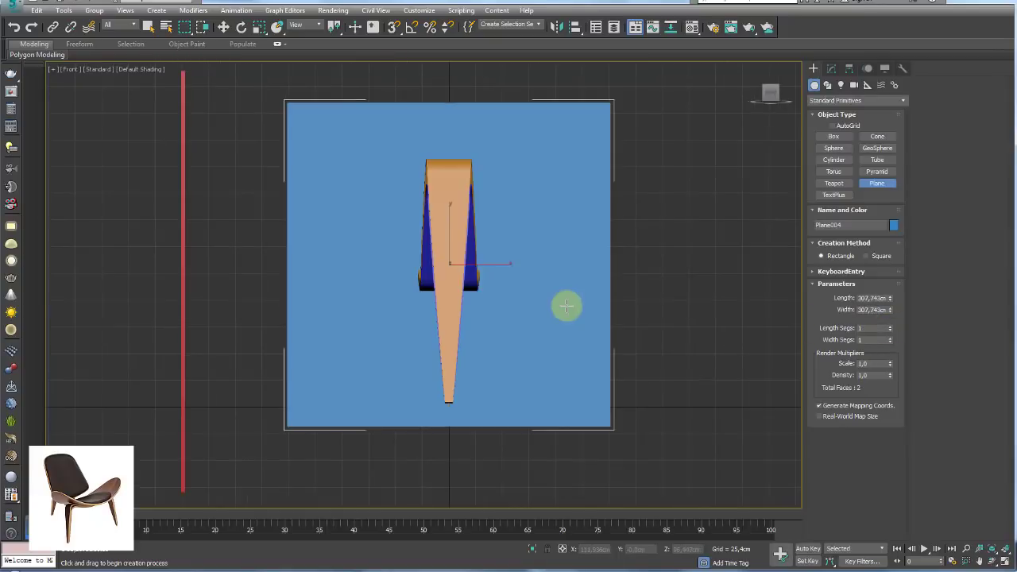
Apply poltrona-shell-front.jpg to the plane by dragging it from Explorer.
key("alt+Tab")
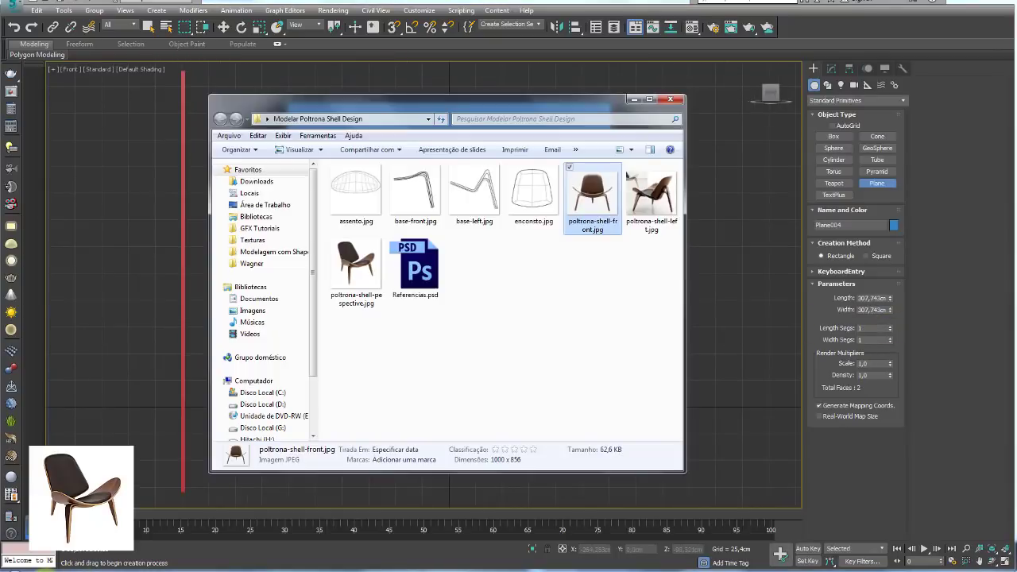
left_click_drag(589, 102, 668, 334)
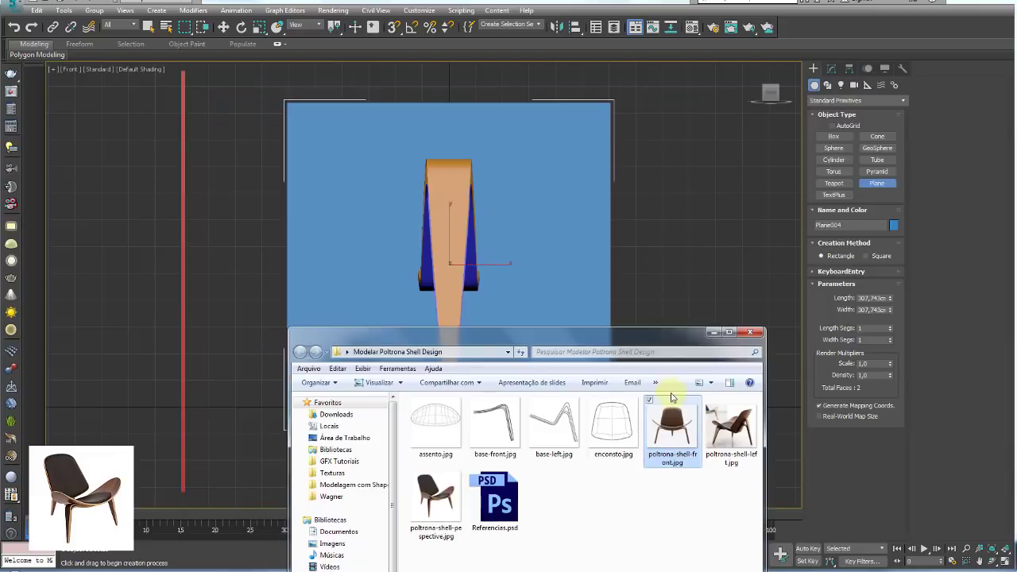
left_click_drag(671, 428, 553, 213)
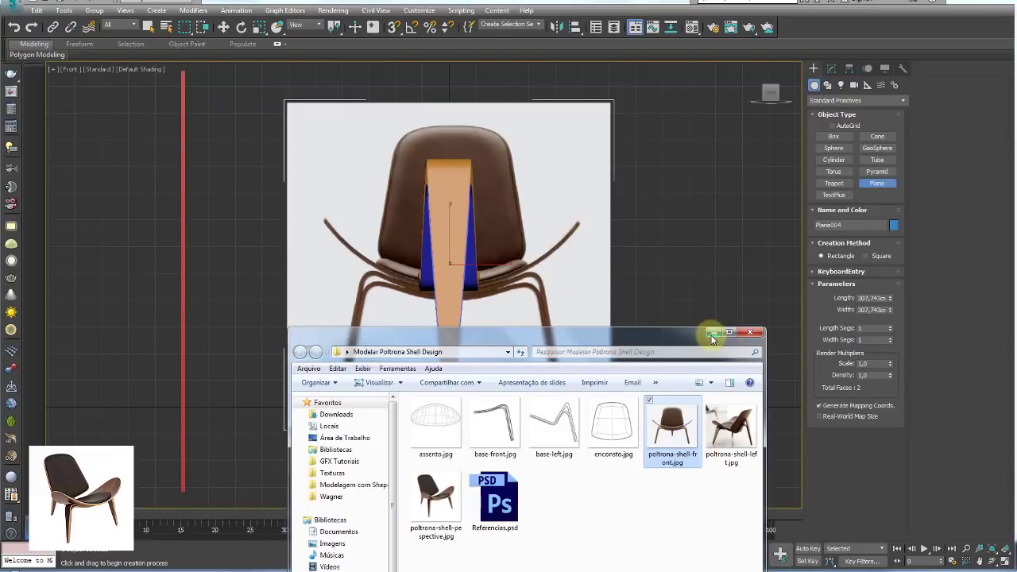
left_click(713, 332)
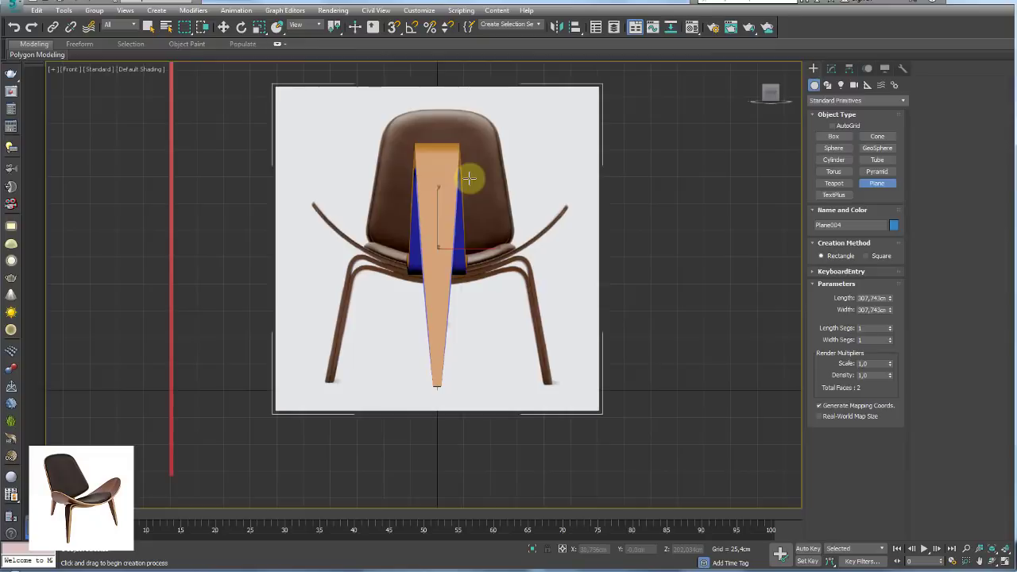
Scale and move the photo plane to line up with the chair model.
key("w")
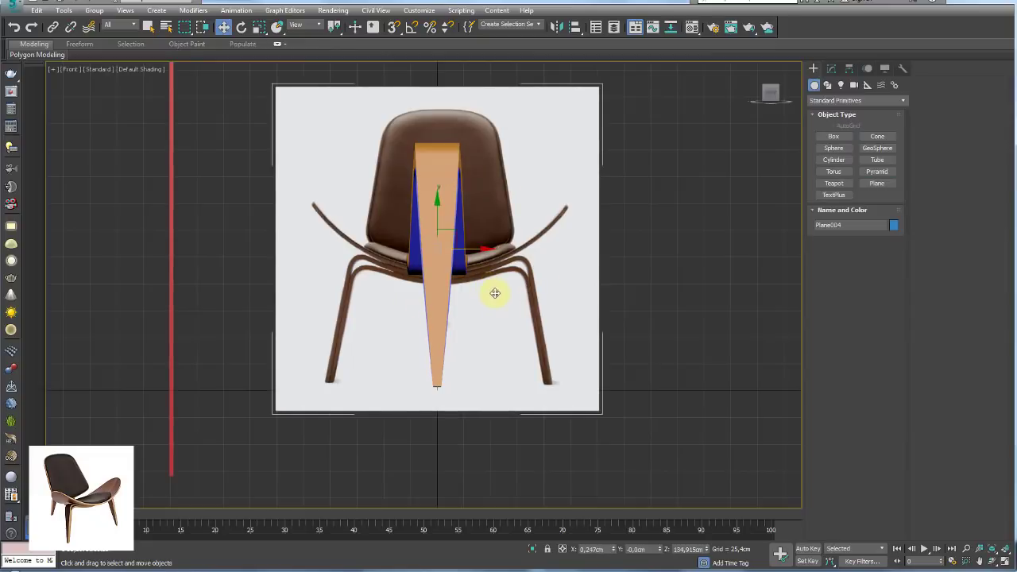
key("r")
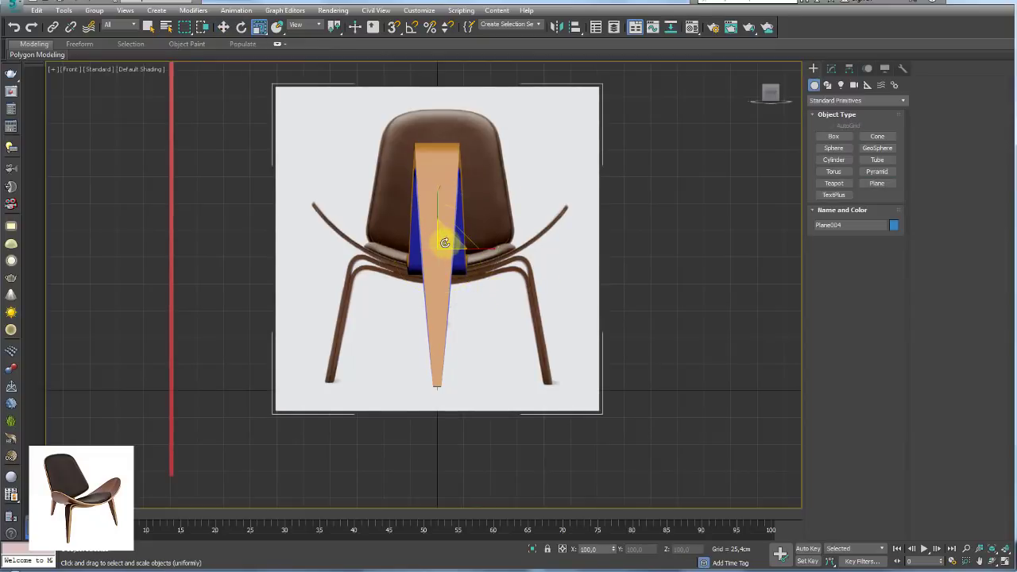
mouse_move(445, 228)
left_mouse_down()
mouse_move(456, 239)
mouse_move(446, 186)
left_mouse_up()
key("e")
key("w")
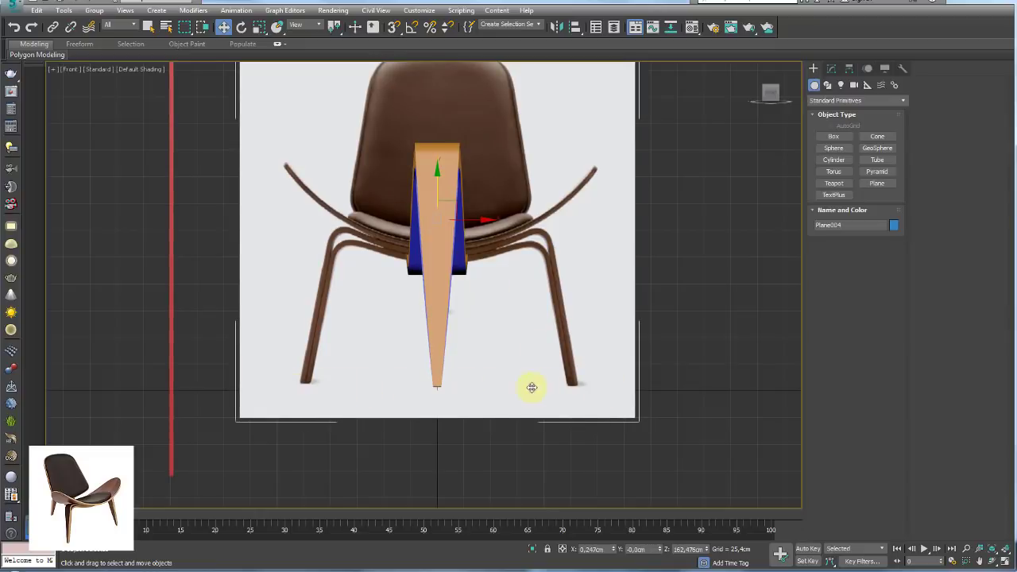
left_click_drag(440, 172, 440, 180)
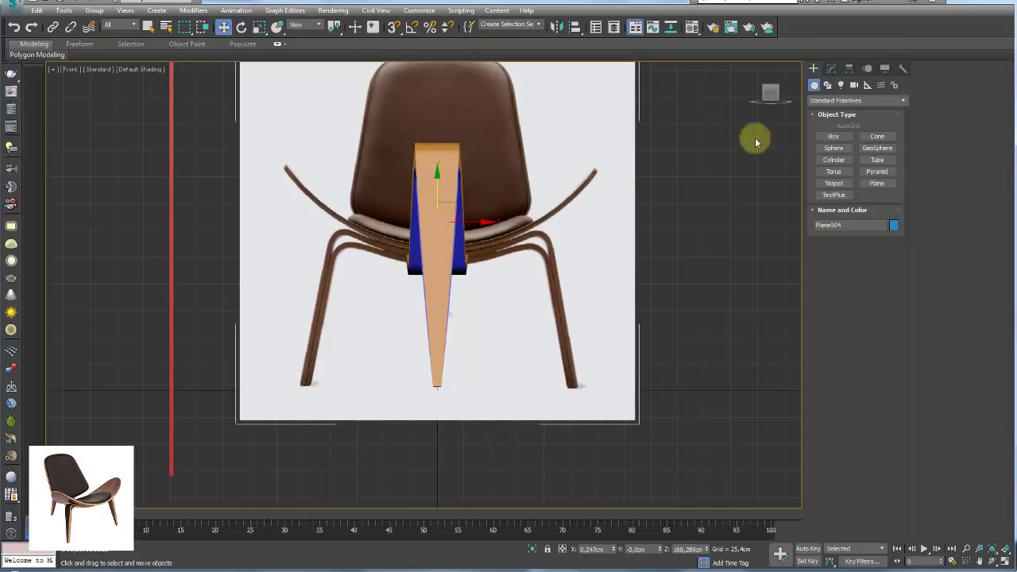
left_click(828, 85)
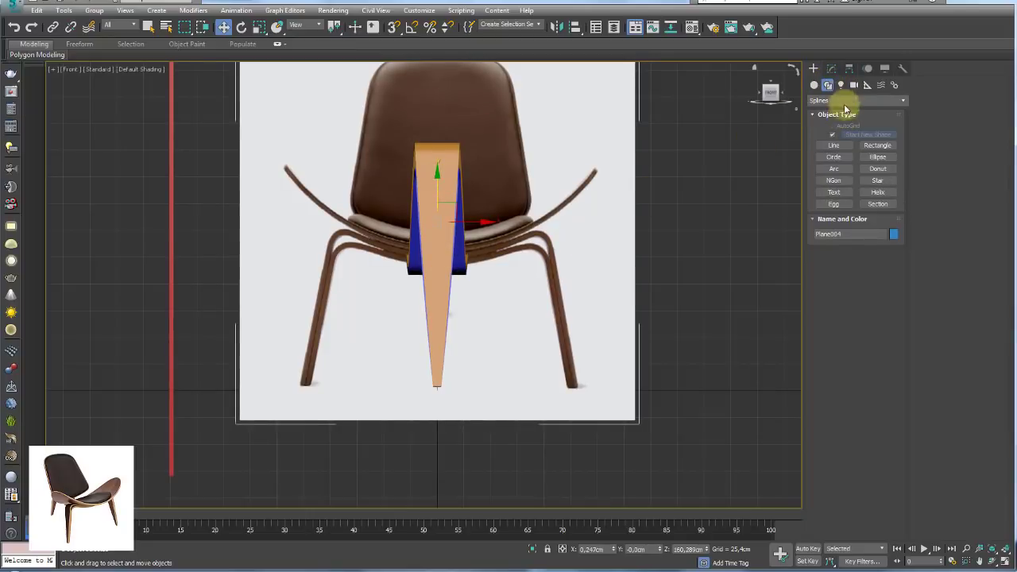
Start Line003 at the seat centre with a curved Bezier point along the seat rail.
left_click(833, 145)
scroll(431, 227, "up", 1)
scroll(454, 273, "up", 1)
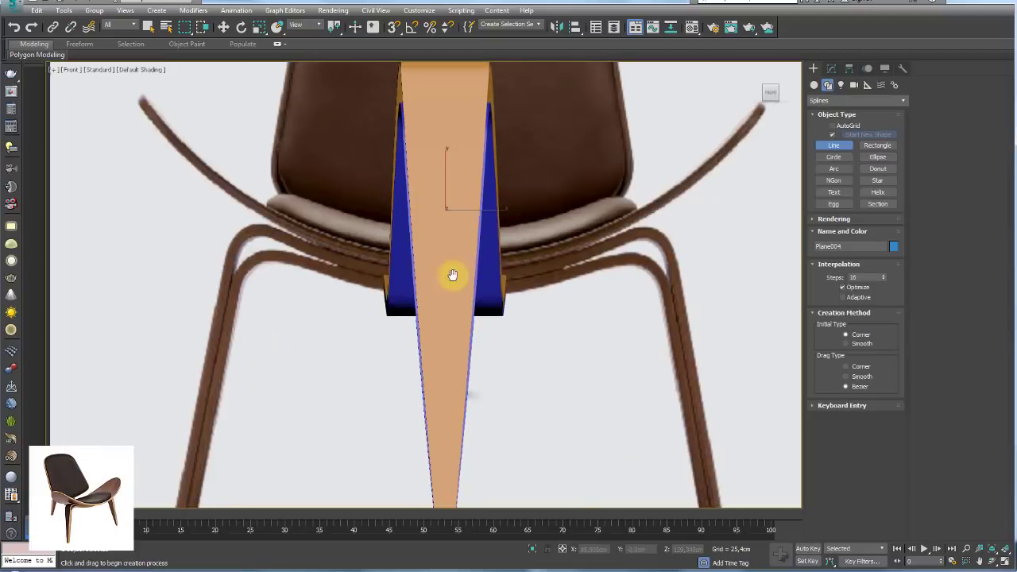
scroll(357, 277, "up", 1)
scroll(307, 274, "up", 1)
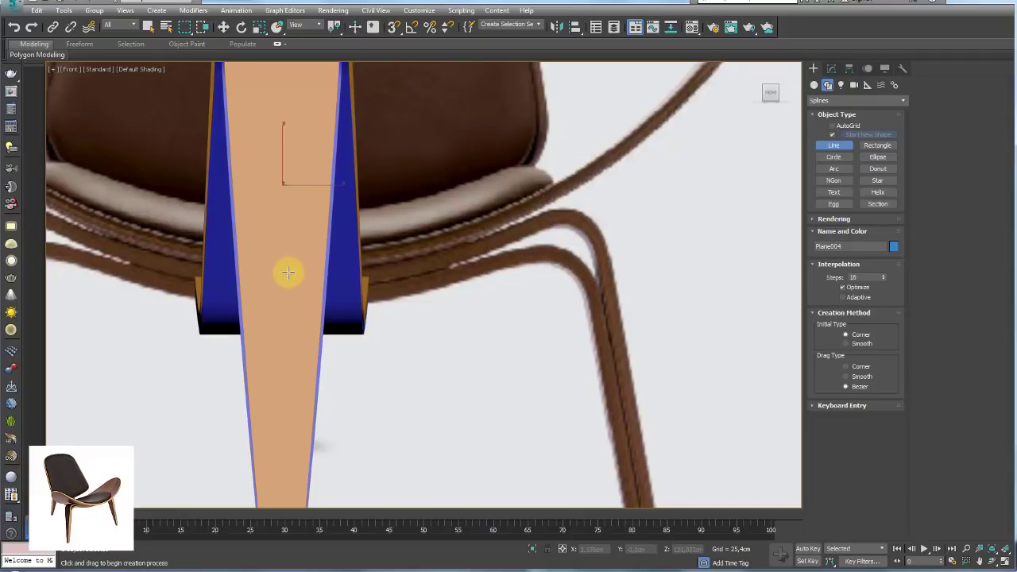
left_click_drag(284, 276, 415, 270)
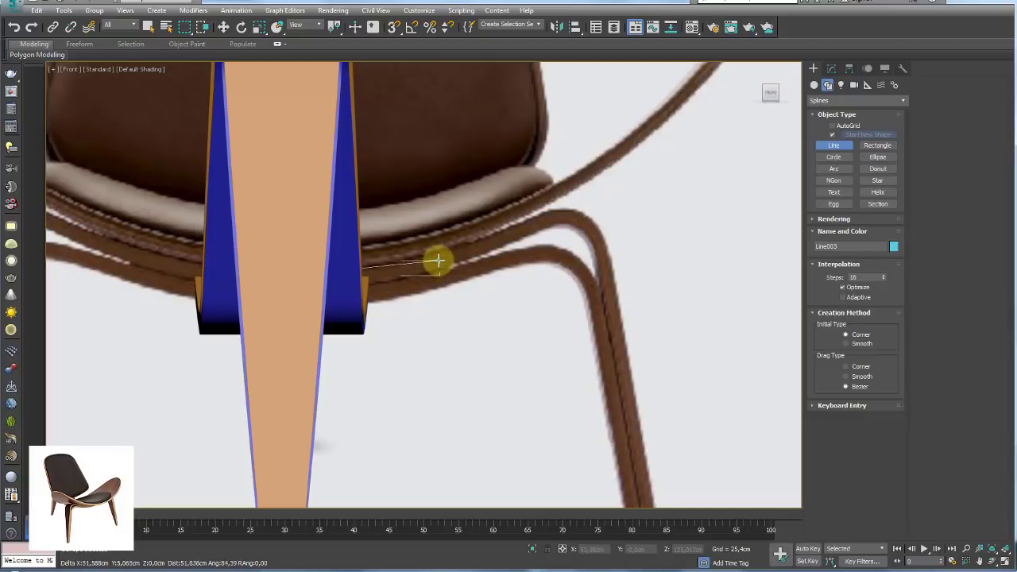
left_click_drag(431, 262, 452, 256)
key("F3")
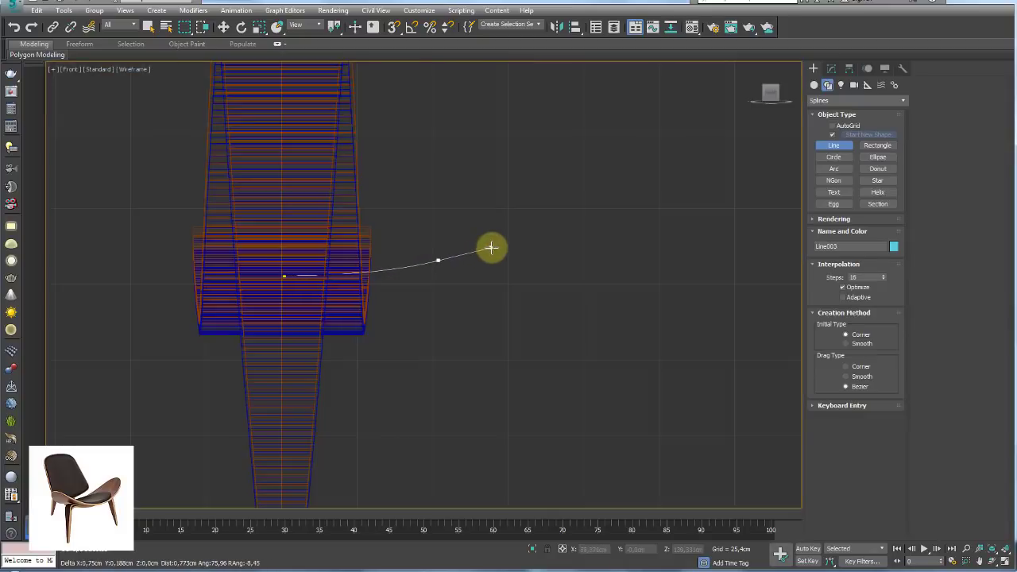
key("F3")
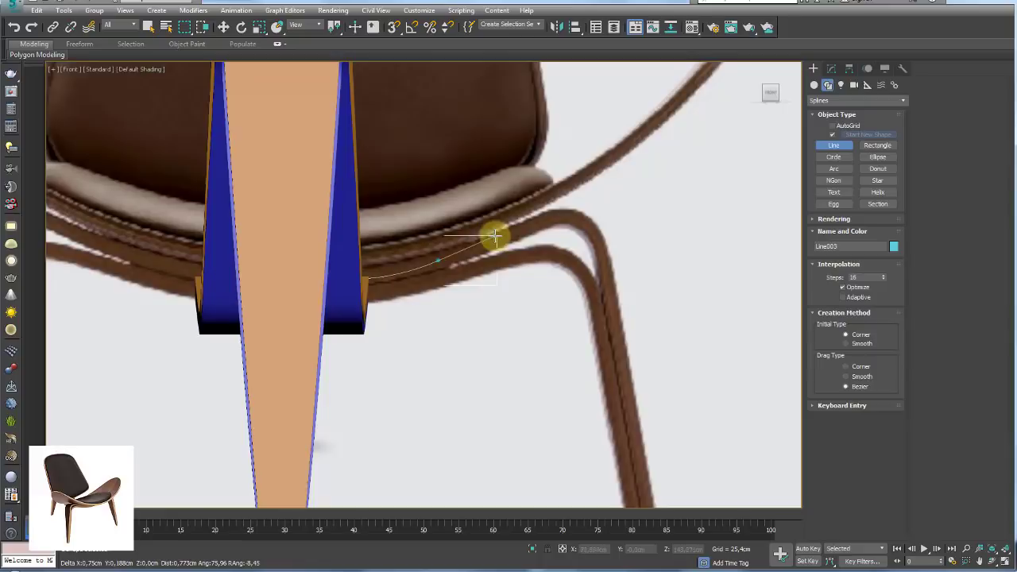
Continue Line003 through the leg bend down to the right leg's foot and finish it.
left_click(586, 208)
scroll(612, 283, "down", 2)
scroll(644, 408, "down", 2)
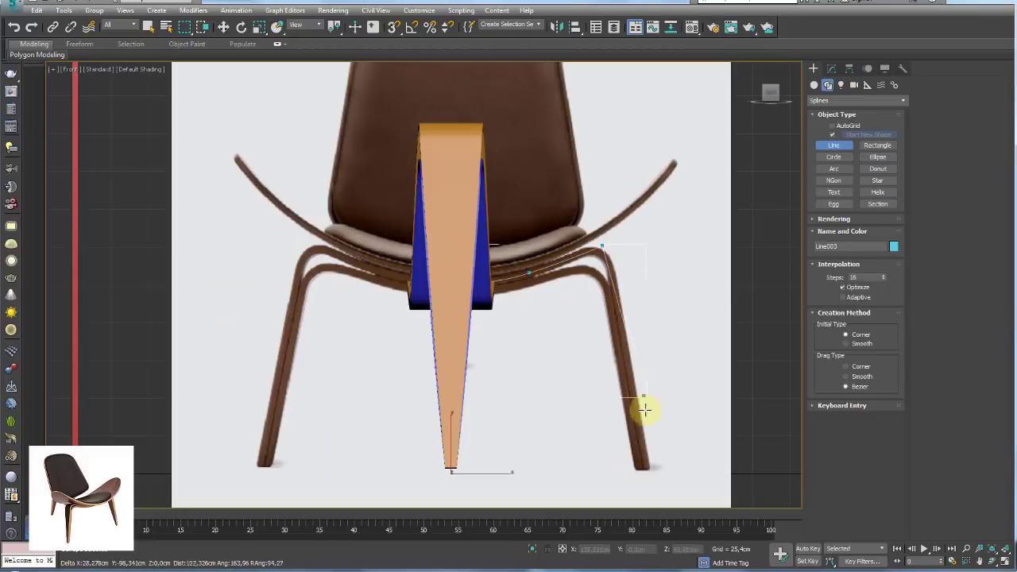
left_click(648, 469)
right_click(649, 468)
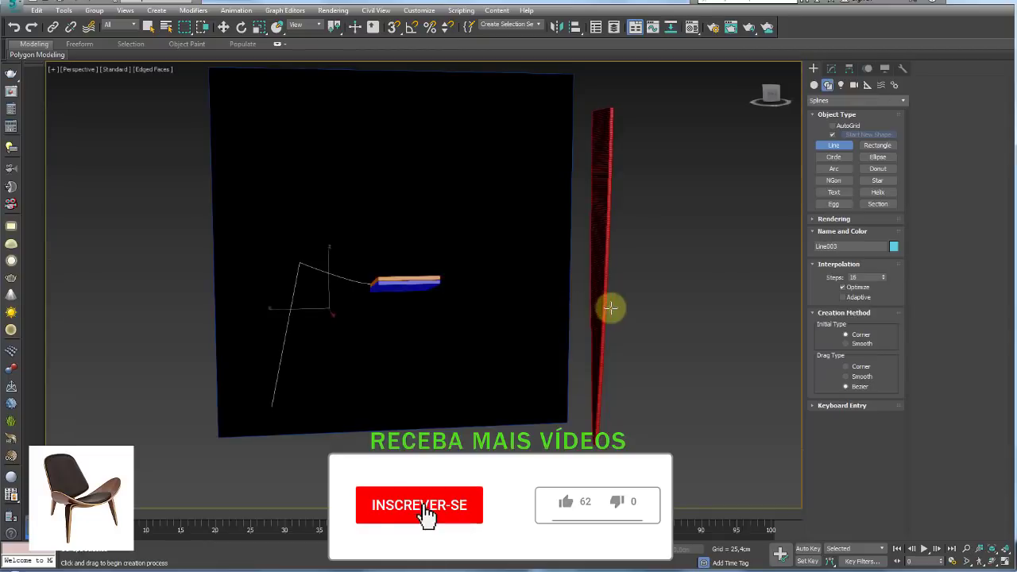
scroll(610, 307, "down", 3)
middle_click_drag(590, 314, 642, 336, "alt")
Move the photo plane aside to the right and select the red Plane003.
key("w")
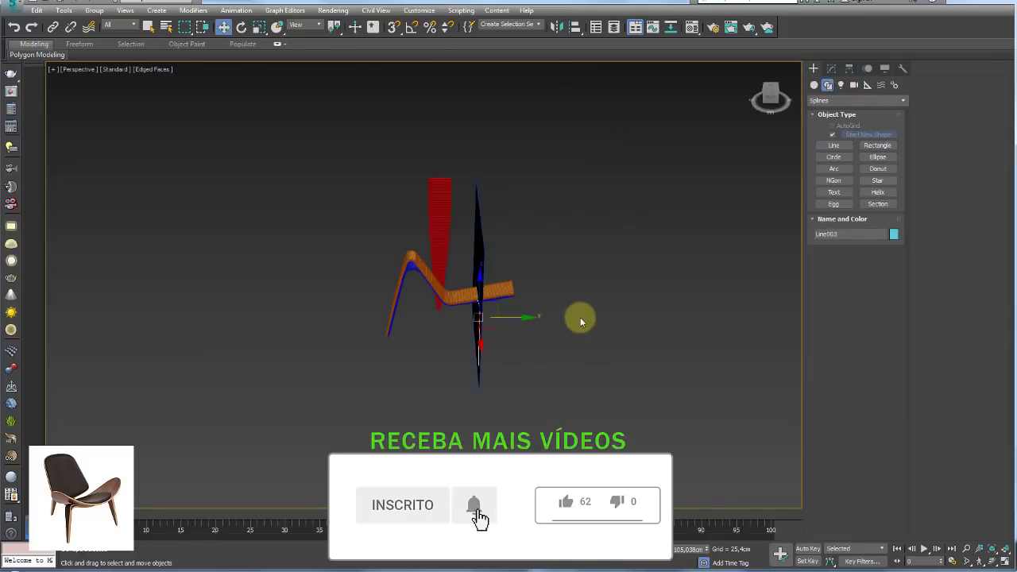
left_click_drag(517, 286, 706, 279)
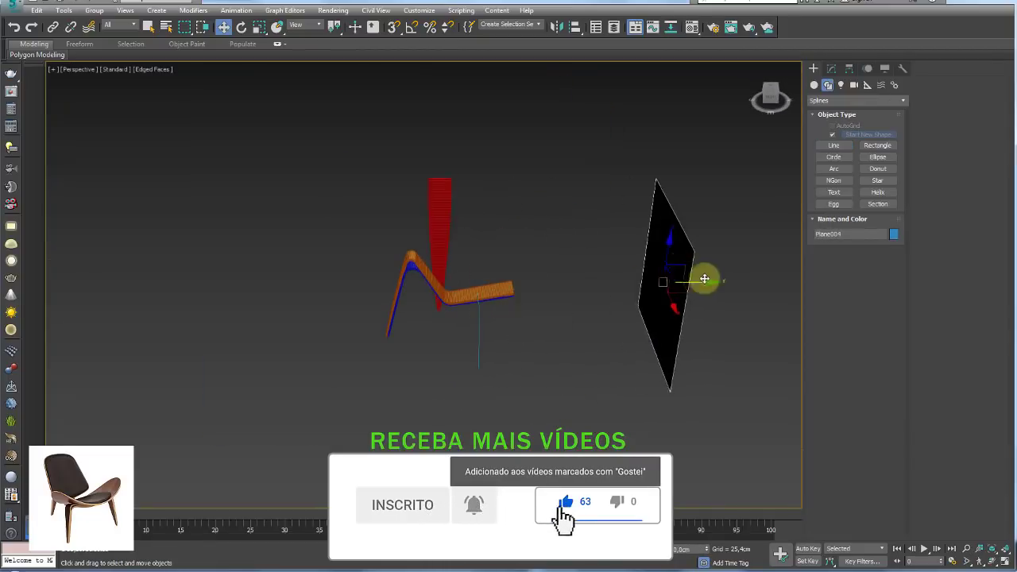
left_click(427, 230)
middle_click_drag(431, 231, 511, 279, "alt")
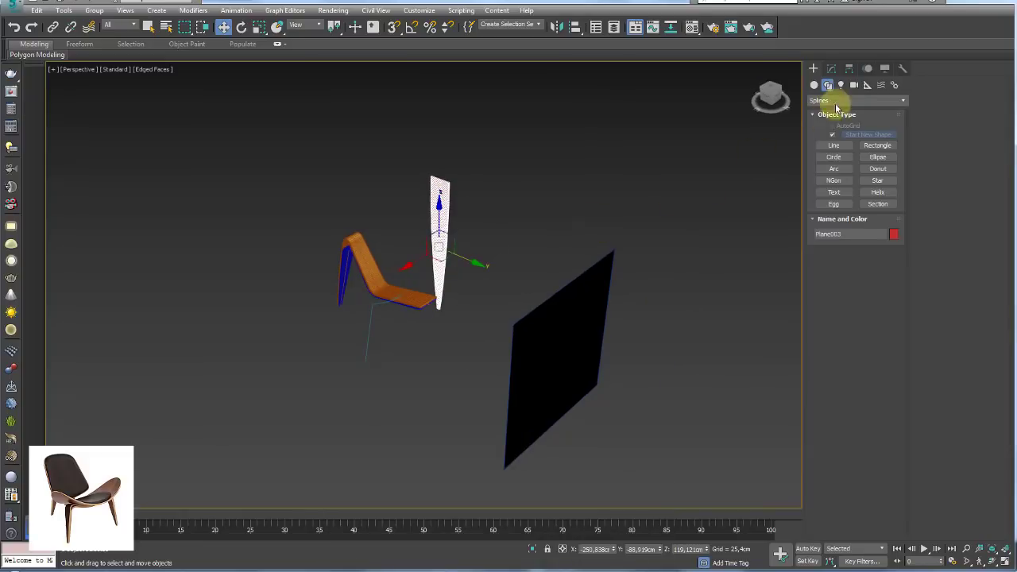
Add a Path Deform Binding to Plane003 using Line003 as the path.
left_click(832, 69)
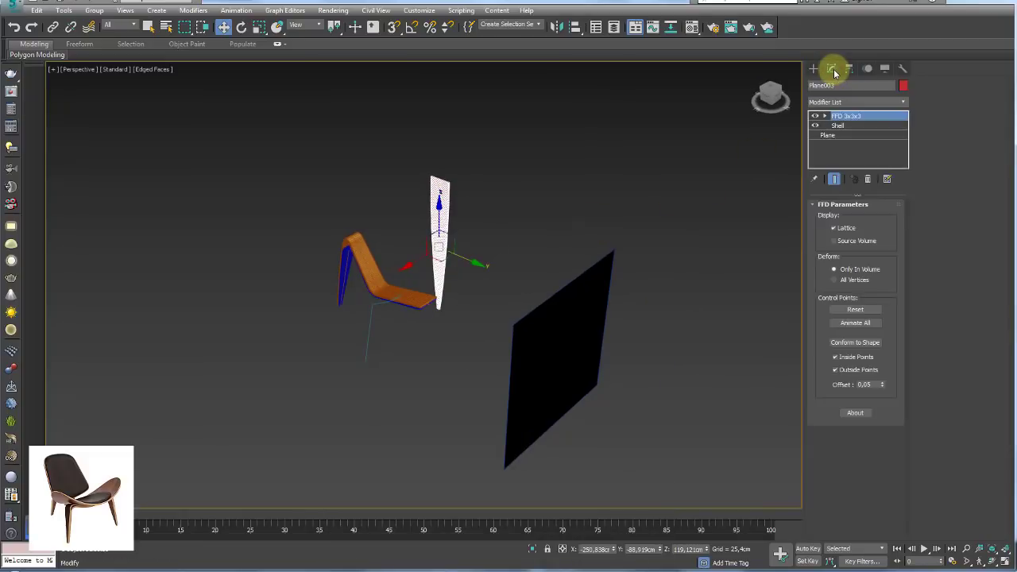
left_click(870, 102)
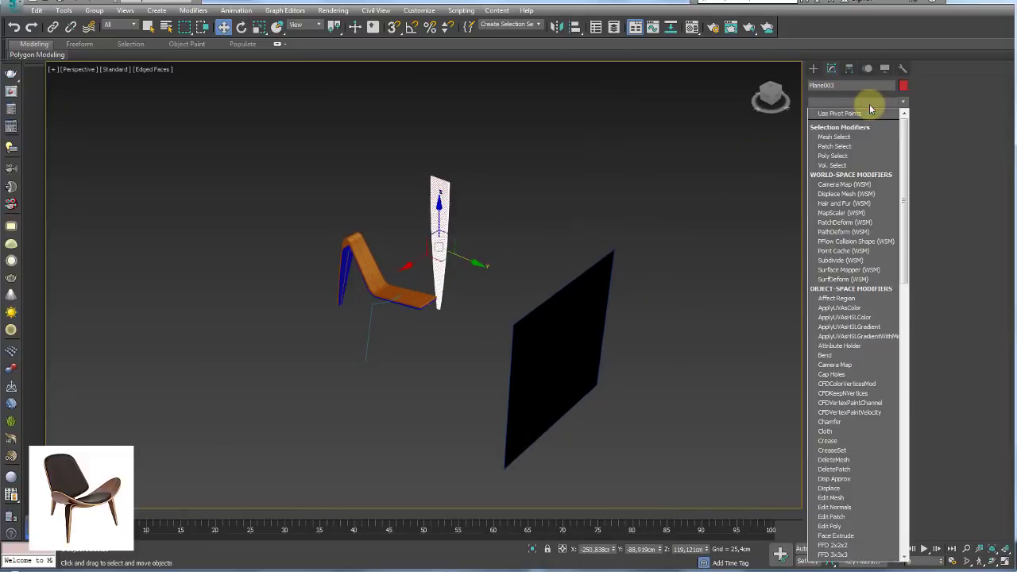
left_click(849, 232)
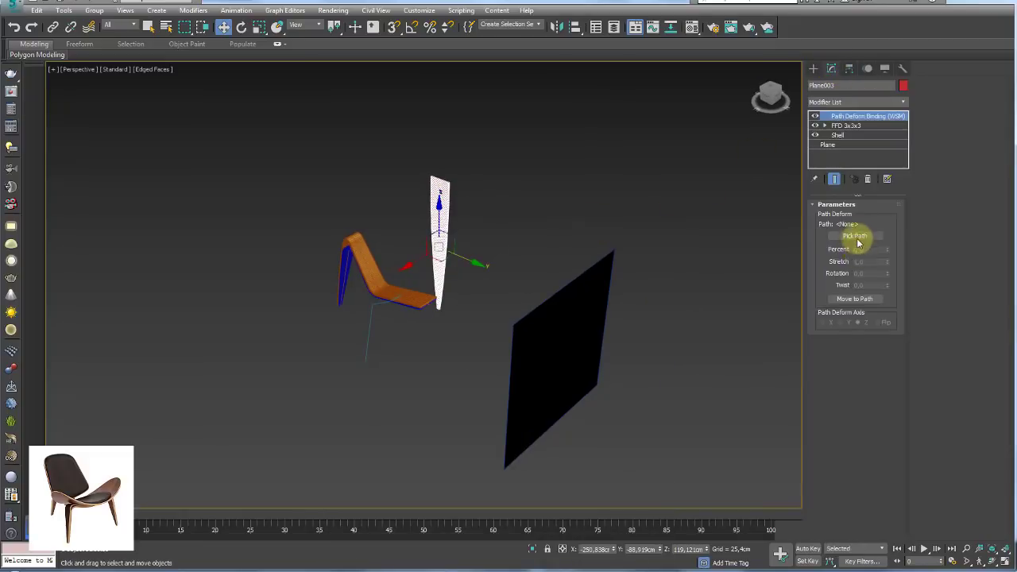
left_click(376, 302)
mouse_move(381, 320)
middle_mouse_down("alt")
mouse_move(447, 325)
mouse_move(461, 340)
mouse_move(522, 277)
middle_mouse_up("alt")
scroll(461, 320, "up", 3)
scroll(480, 324, "down", 2)
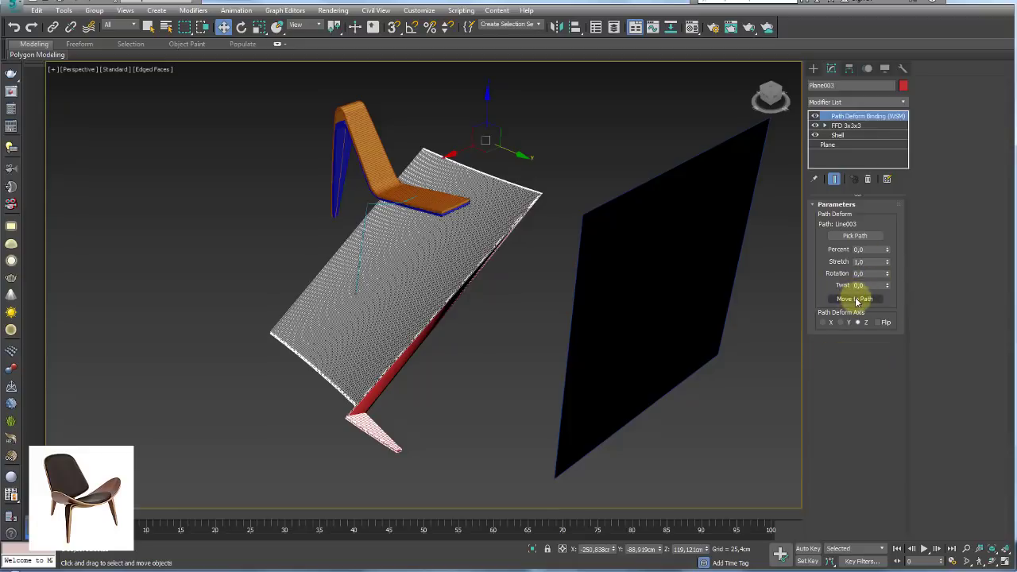
Move the shell to the path, deforming along the Y axis with Flip on.
left_click(856, 300)
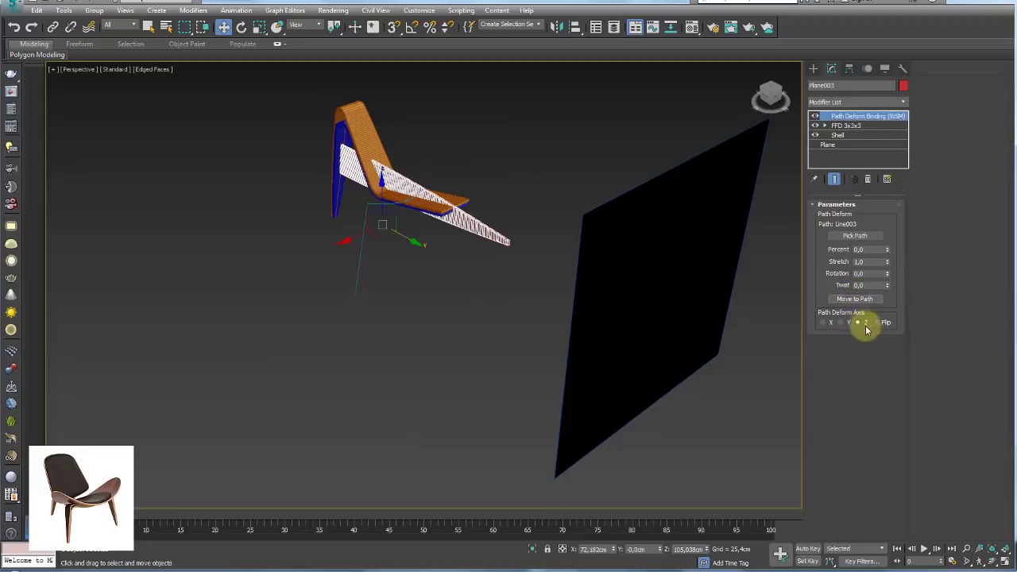
left_click(840, 322)
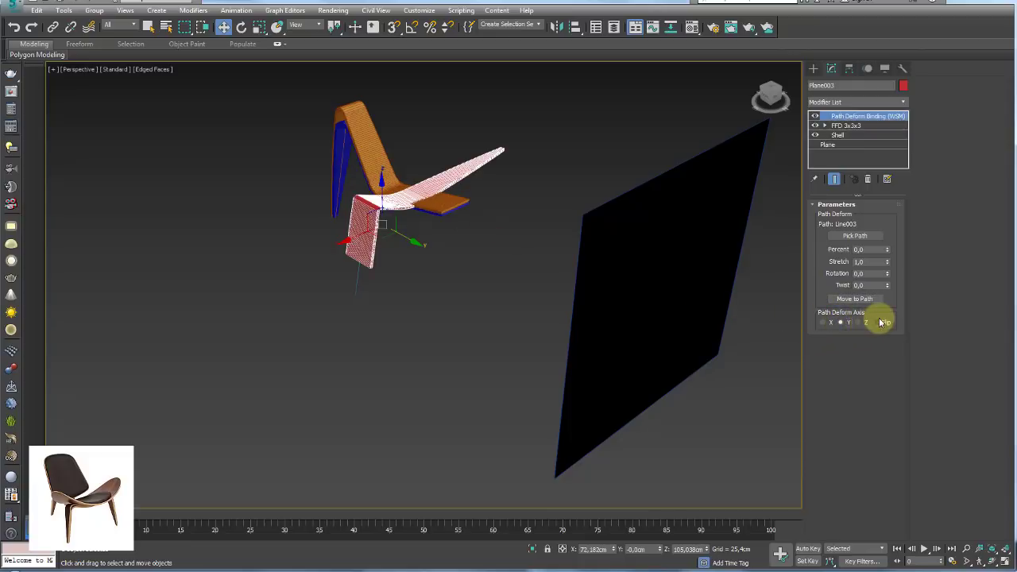
left_click(878, 323)
scroll(436, 227, "up", 3)
scroll(545, 267, "up", 3)
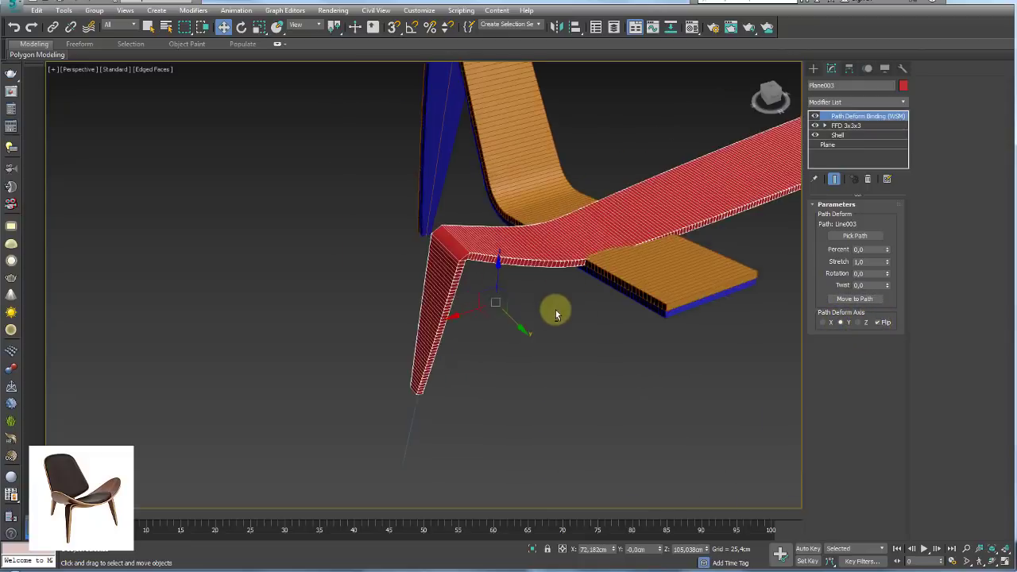
Adjust Percent and Stretch and move the red leg under the seat front.
left_click_drag(886, 250, 887, 217)
mouse_move(887, 263)
left_mouse_down()
mouse_move(887, 283)
mouse_move(883, 217)
left_mouse_up()
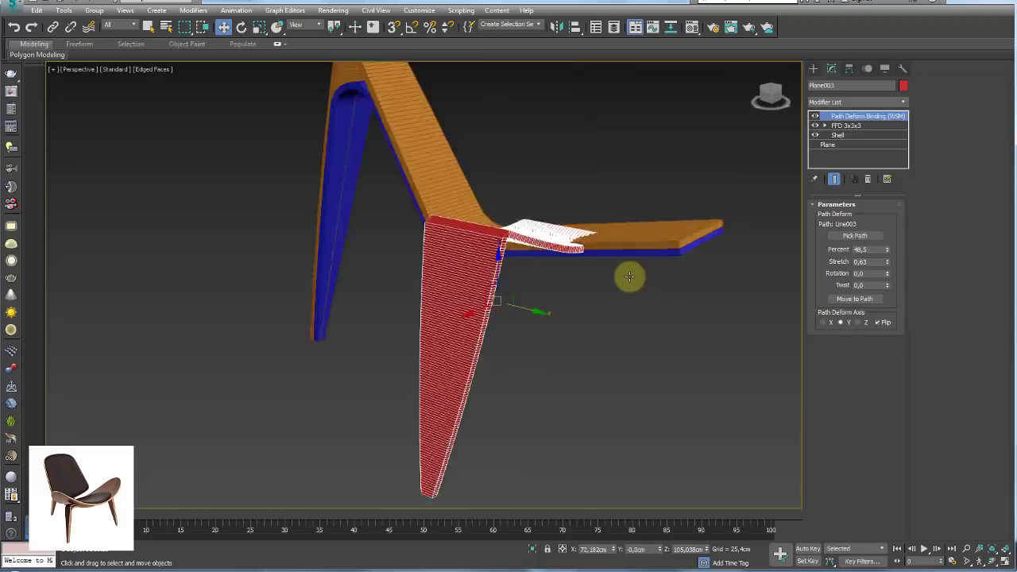
mouse_move(628, 277)
middle_mouse_down("alt")
mouse_move(620, 284)
mouse_move(649, 316)
mouse_move(486, 259)
middle_mouse_up("alt")
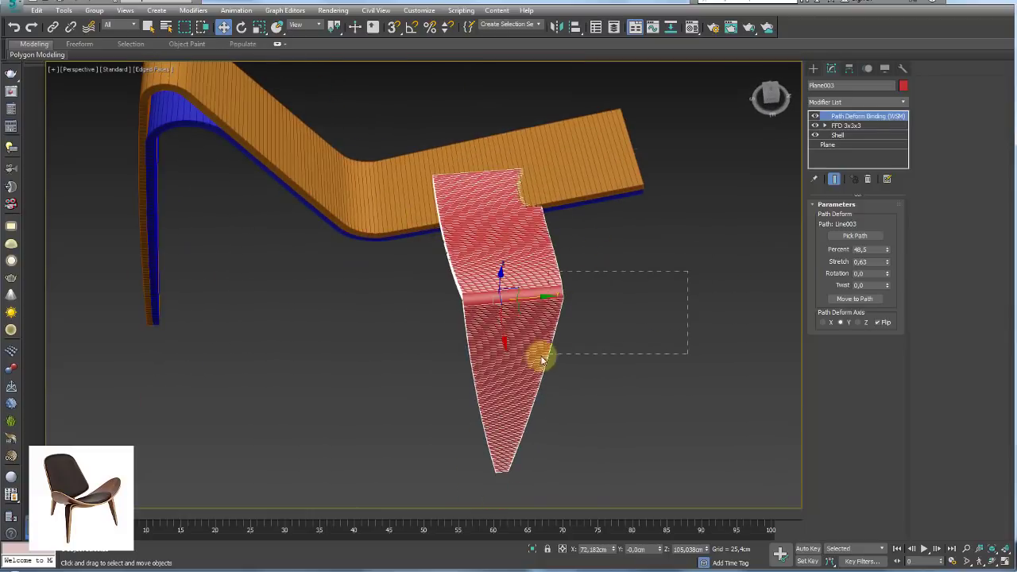
left_click_drag(543, 359, 415, 399)
key("F3")
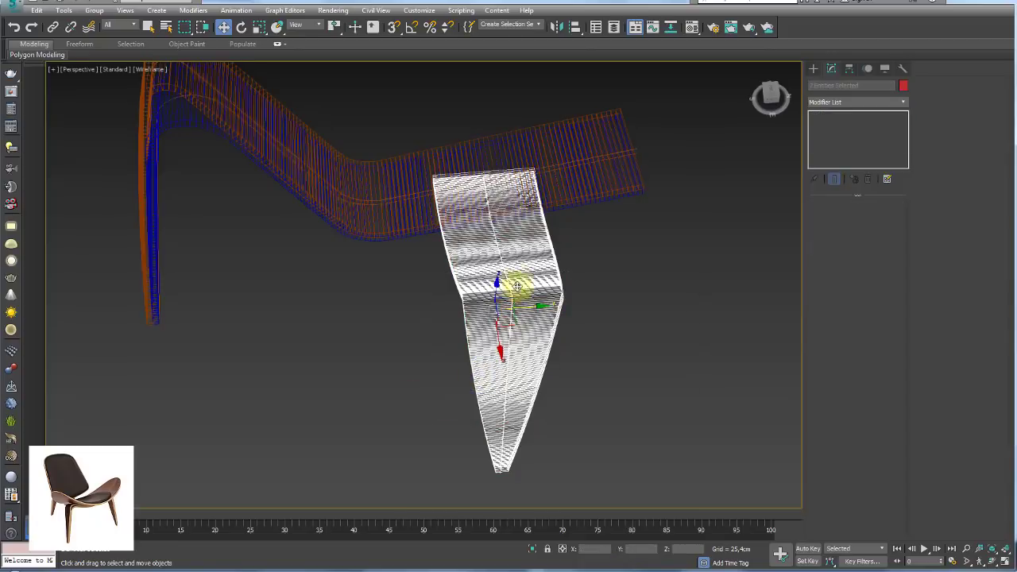
key("F3")
left_click_drag(527, 309, 627, 298)
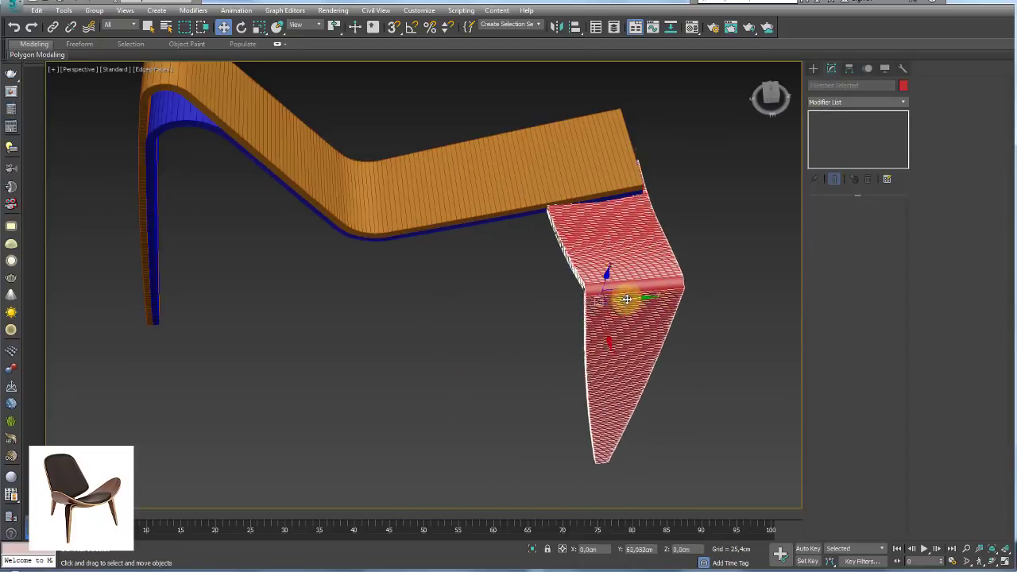
mouse_move(631, 297)
middle_mouse_down("alt")
mouse_move(663, 256)
mouse_move(585, 257)
mouse_move(628, 267)
mouse_move(660, 178)
middle_mouse_up("alt")
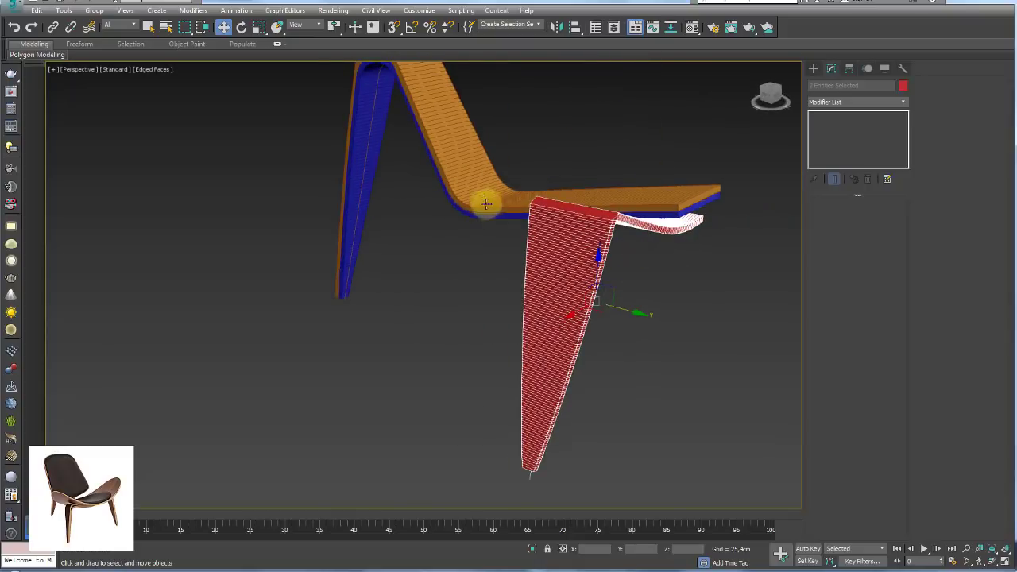
middle_click_drag(486, 203, 636, 234, "alt")
Try rotating the red leg, undo it, and inspect the leg from below and side.
key("e")
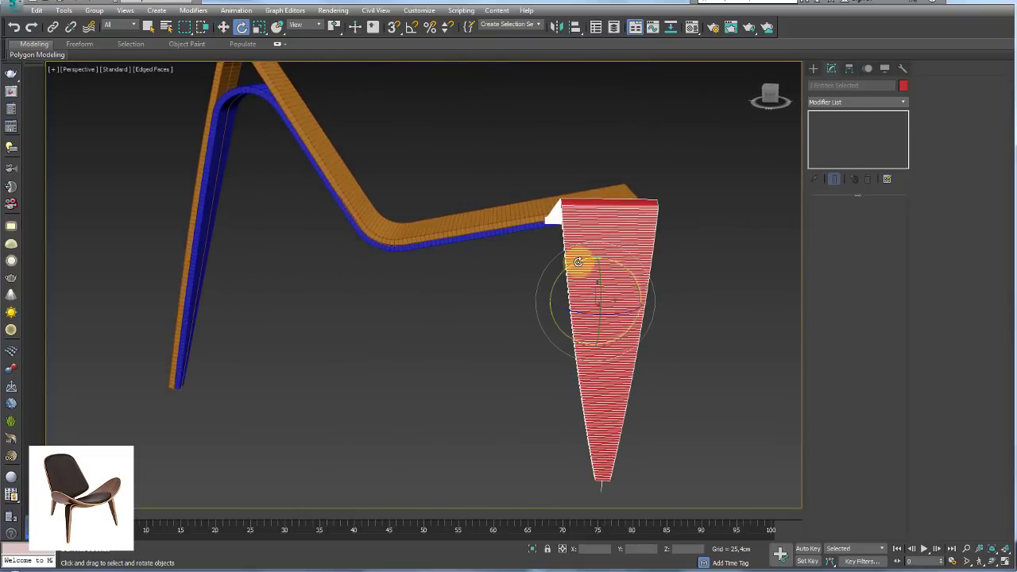
left_click_drag(579, 262, 561, 263)
key("ctrl+z")
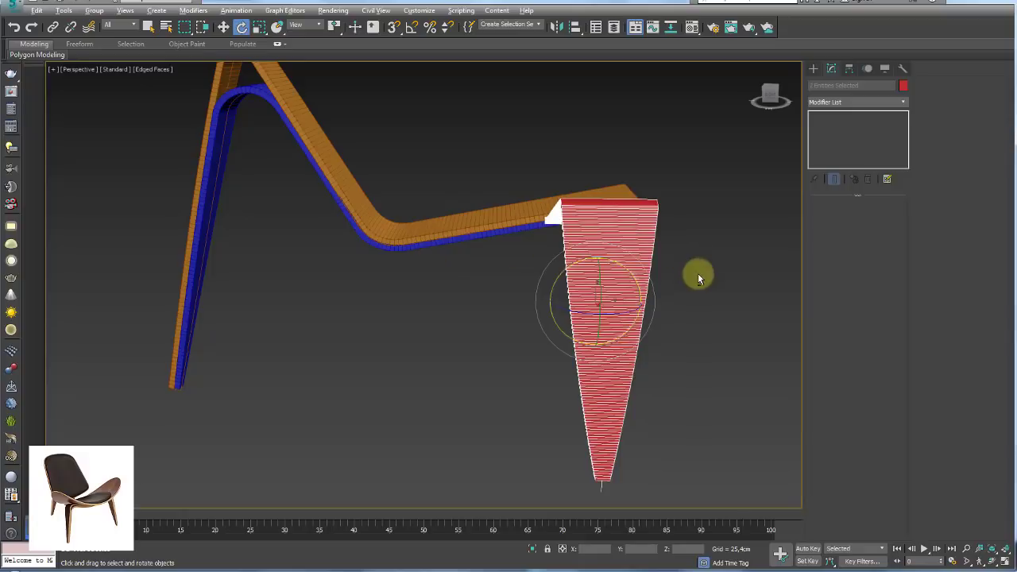
middle_click_drag(699, 278, 619, 312, "alt")
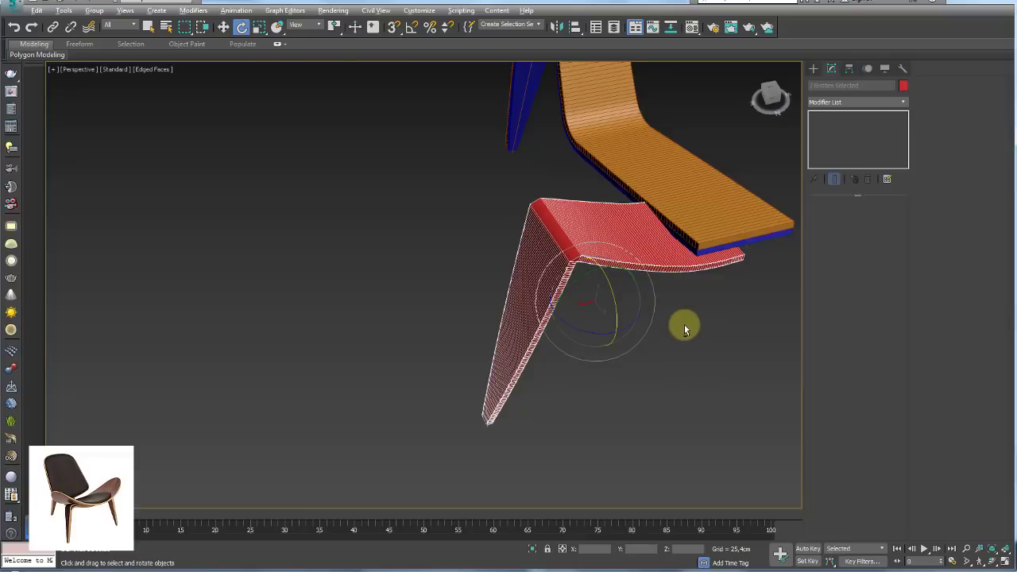
middle_click_drag(684, 328, 649, 265, "alt")
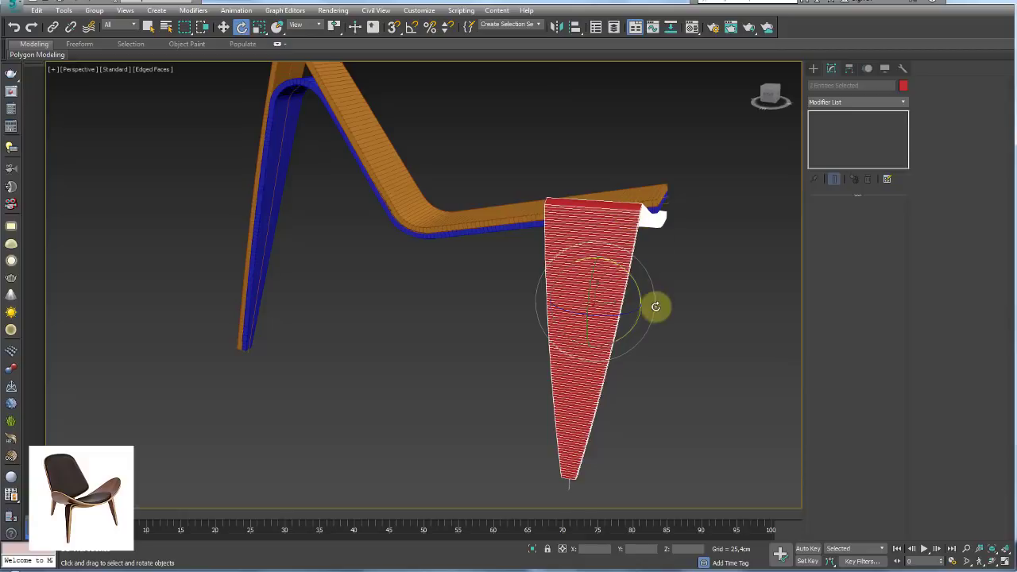
mouse_move(717, 251)
middle_mouse_down("alt")
mouse_move(650, 273)
mouse_move(742, 304)
mouse_move(659, 283)
mouse_move(719, 252)
middle_mouse_up("alt")
Hide the black reference plane Plane004.
left_click(720, 253)
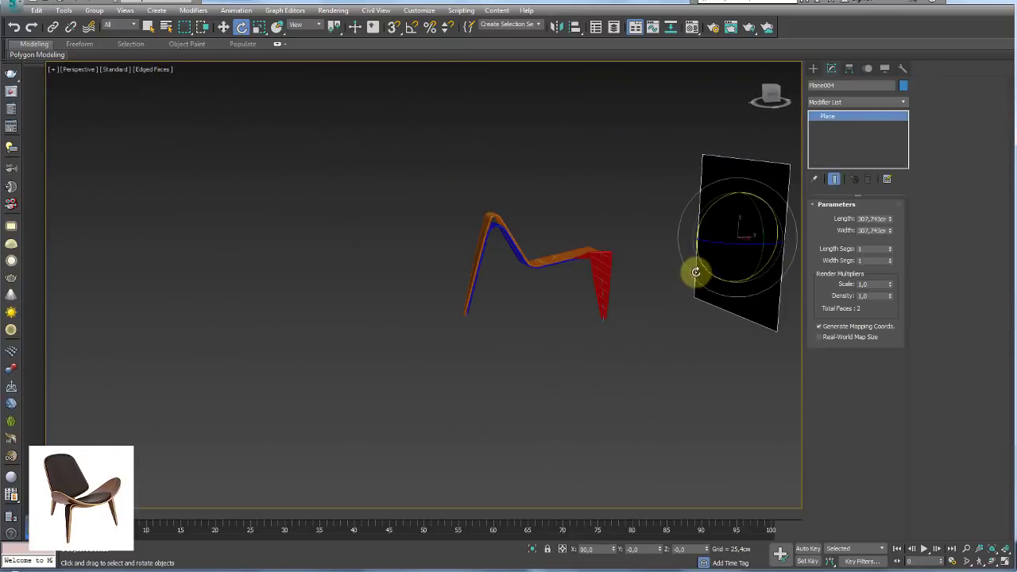
right_click(695, 272)
left_click(709, 228)
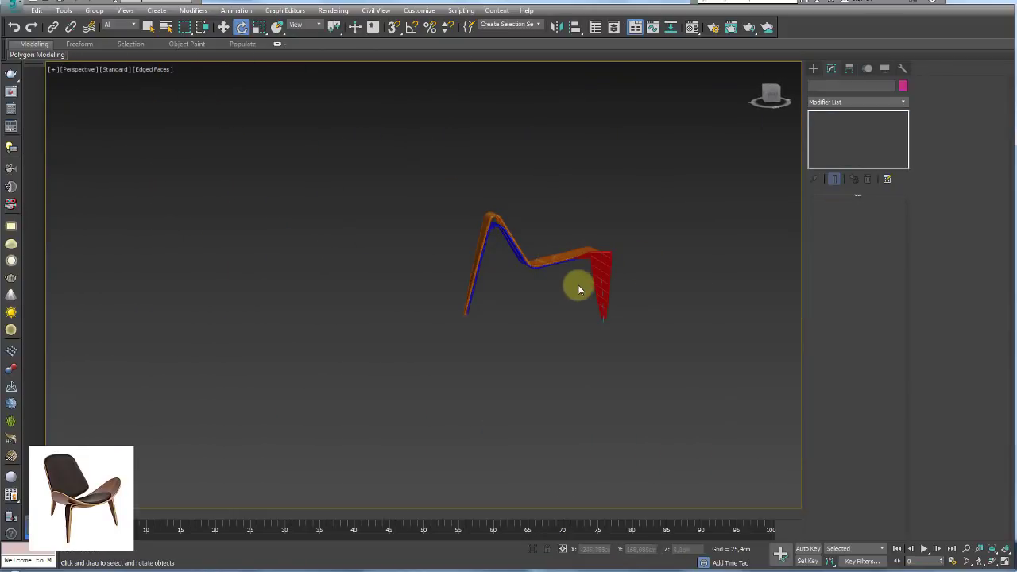
scroll(579, 288, "up", 5)
Fillet Line003's upper corner vertex to 22.86 cm so the leg curves into the seat.
left_click(636, 381)
mouse_move(635, 381)
middle_mouse_down("alt")
mouse_move(590, 373)
mouse_move(483, 320)
middle_mouse_up("alt")
left_click(841, 236)
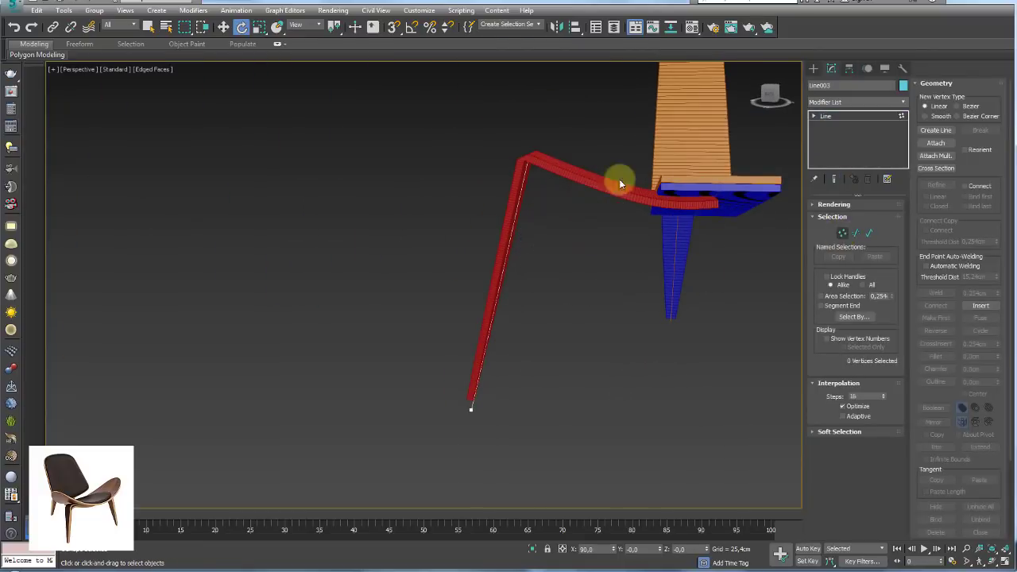
left_click(523, 170)
mouse_move(523, 170)
middle_mouse_down("alt")
mouse_move(529, 240)
mouse_move(577, 251)
middle_mouse_up("alt")
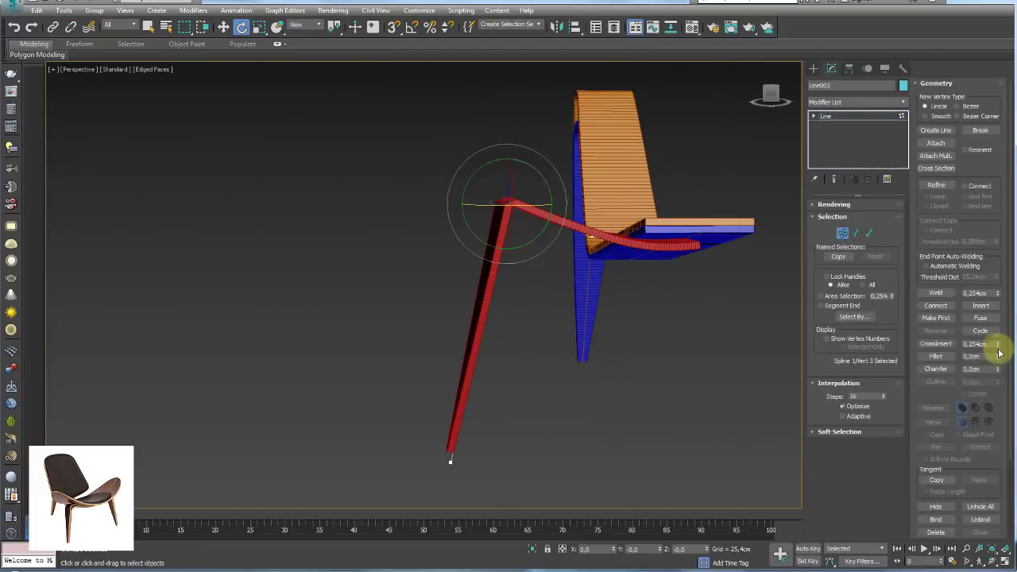
left_click_drag(997, 360, 998, 355)
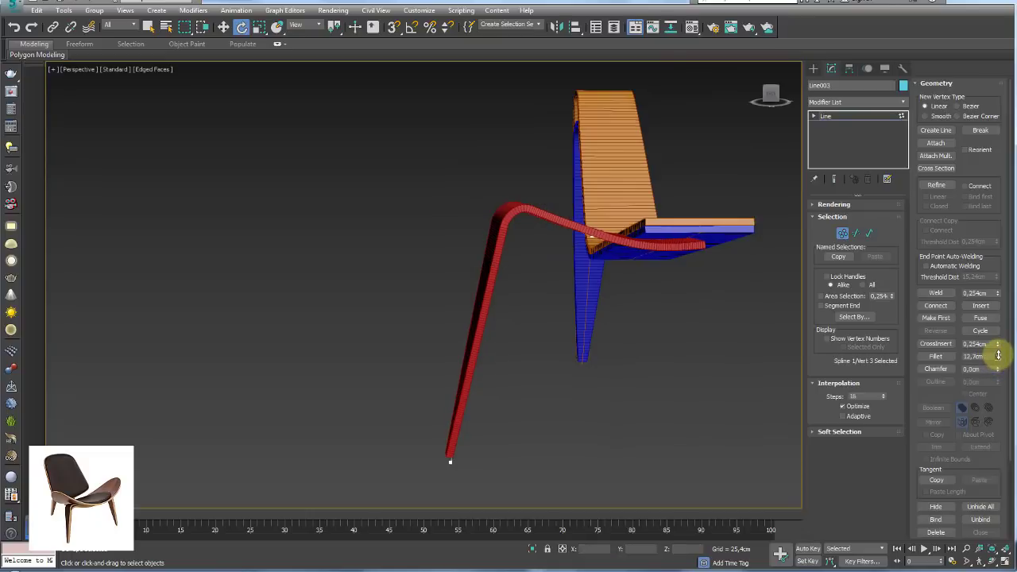
middle_click_drag(734, 297, 698, 301, "alt")
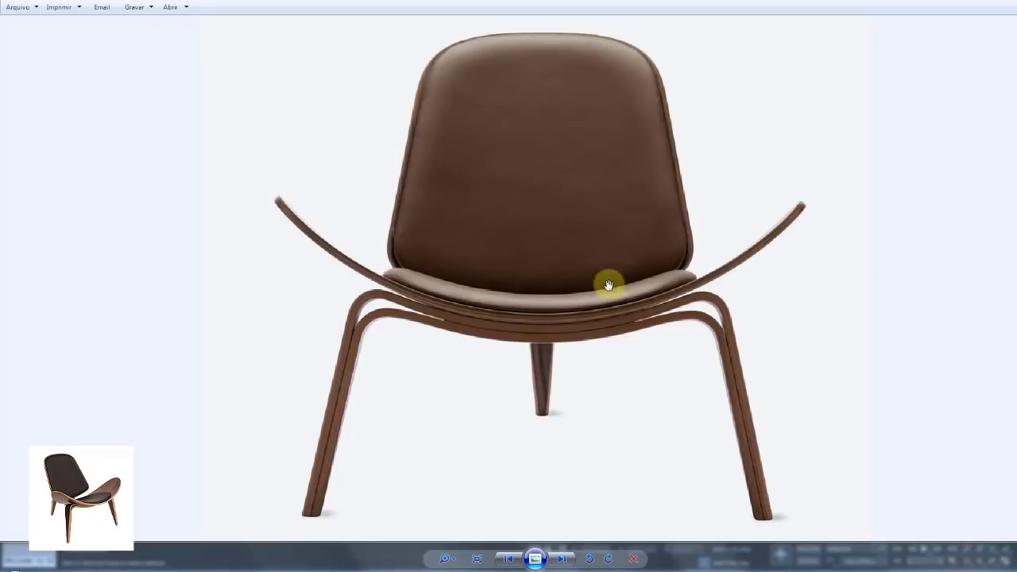
key("alt+Tab")
key("alt+Tab")
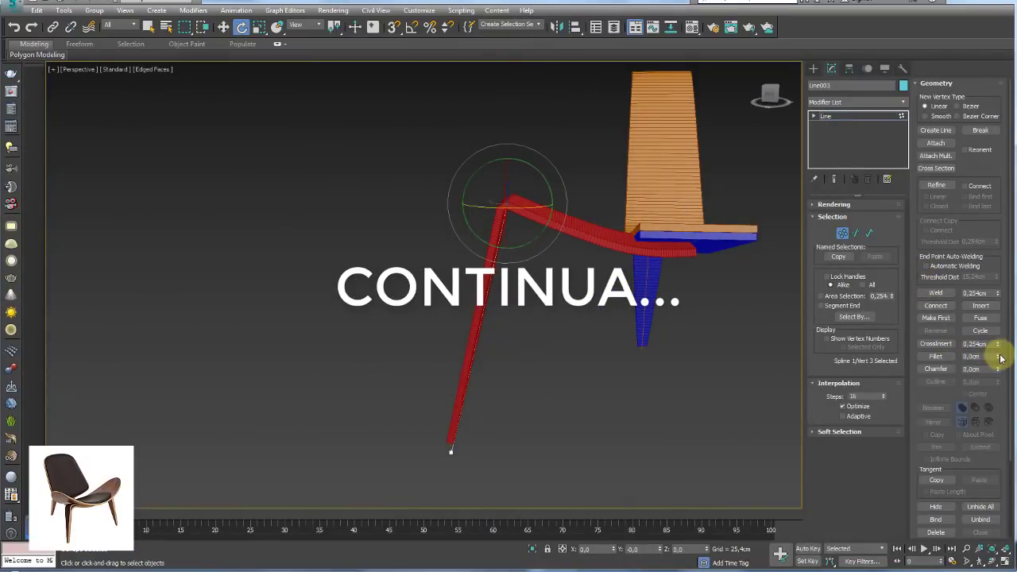
left_click_drag(997, 354, 999, 358)
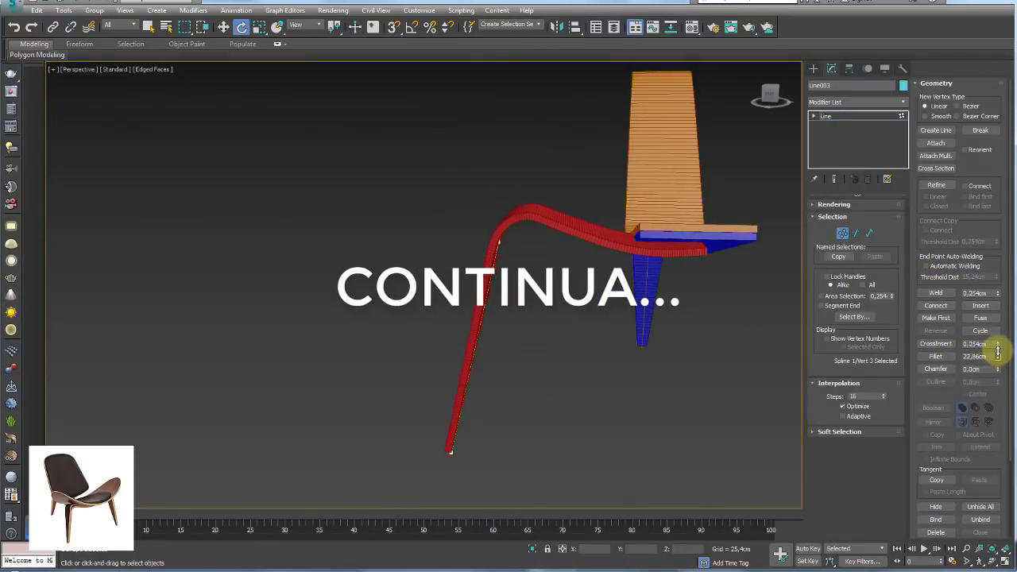